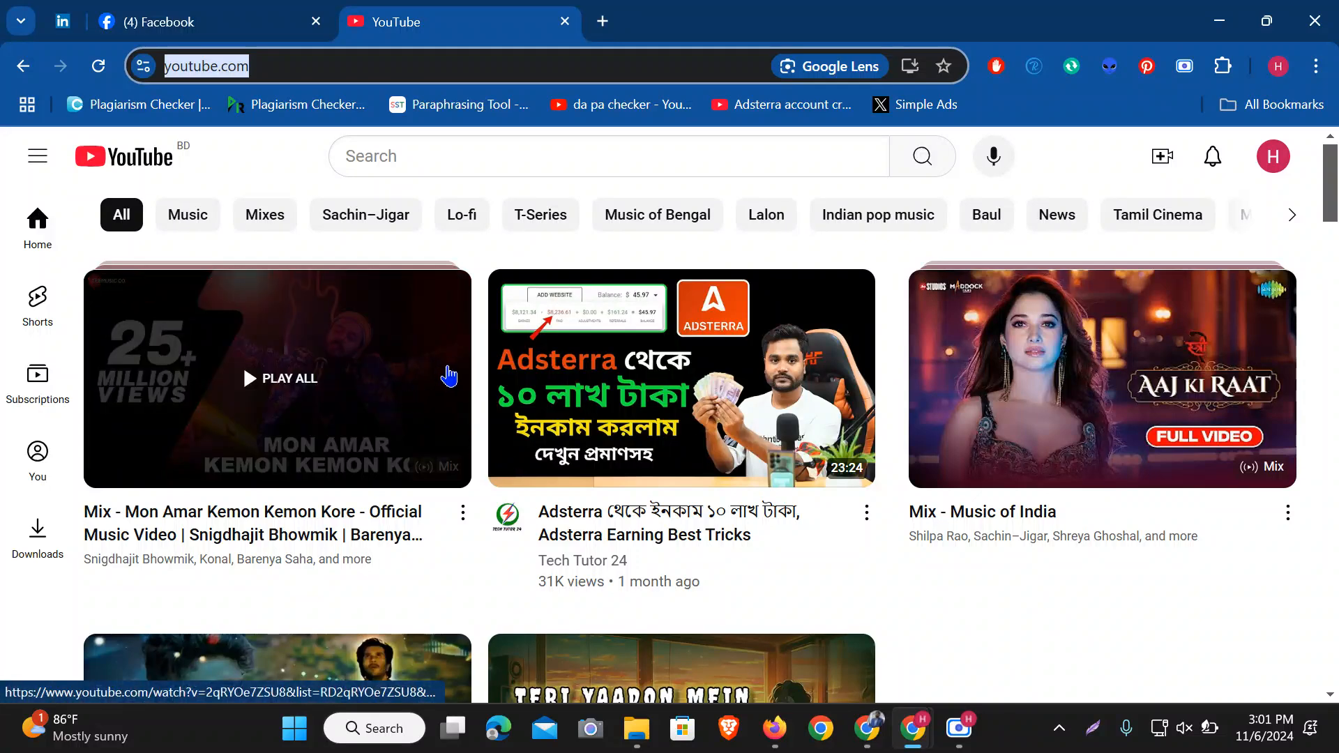
Open the form for creating a channel from the account options and review its picture, name and handle fields
{"action": "left_click", "coordinate": [1087, 159]}
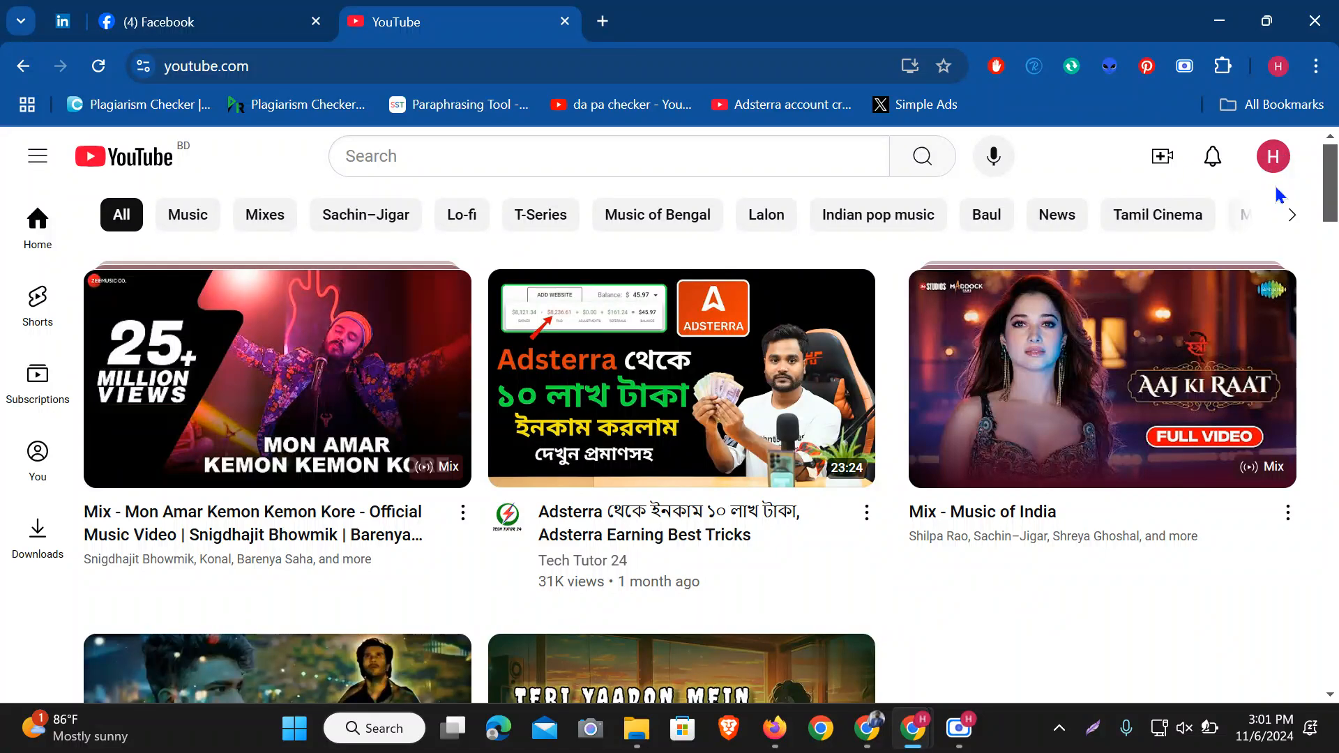
{"action": "left_click", "coordinate": [1272, 161]}
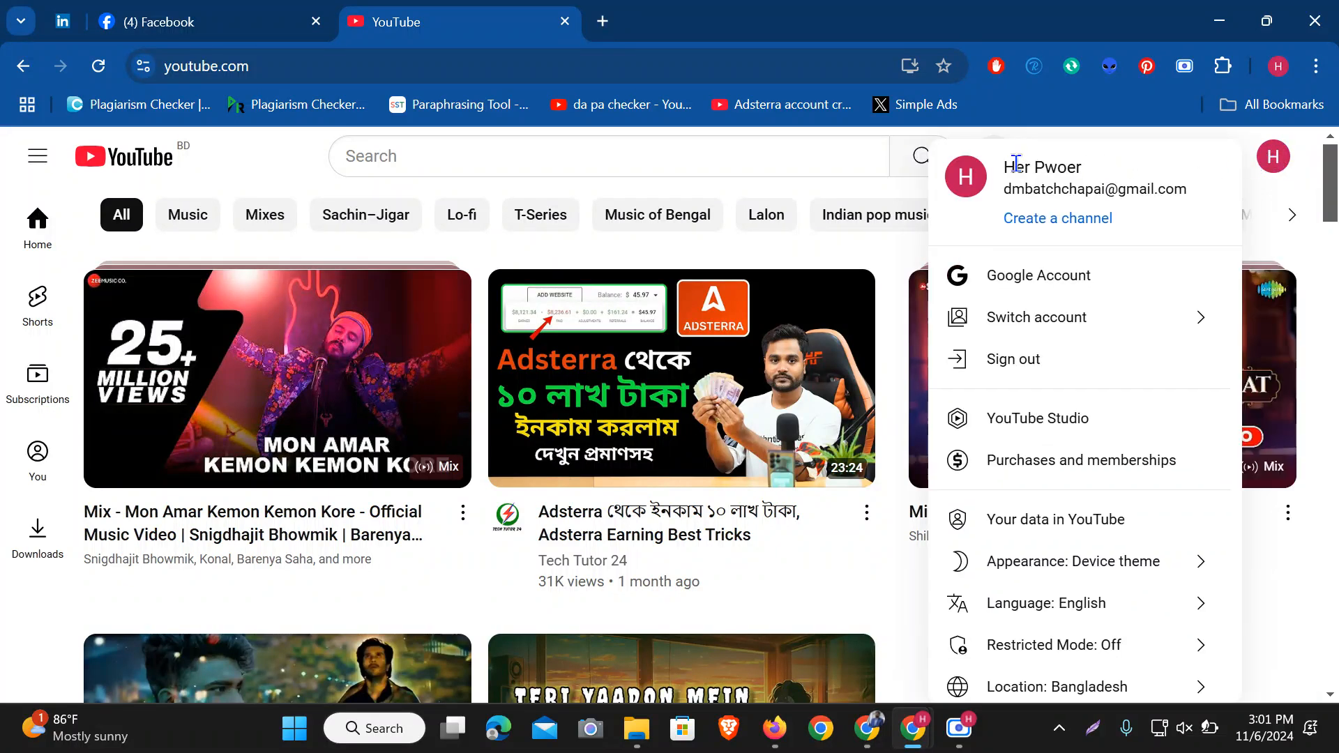
{"action": "left_click", "coordinate": [1058, 221]}
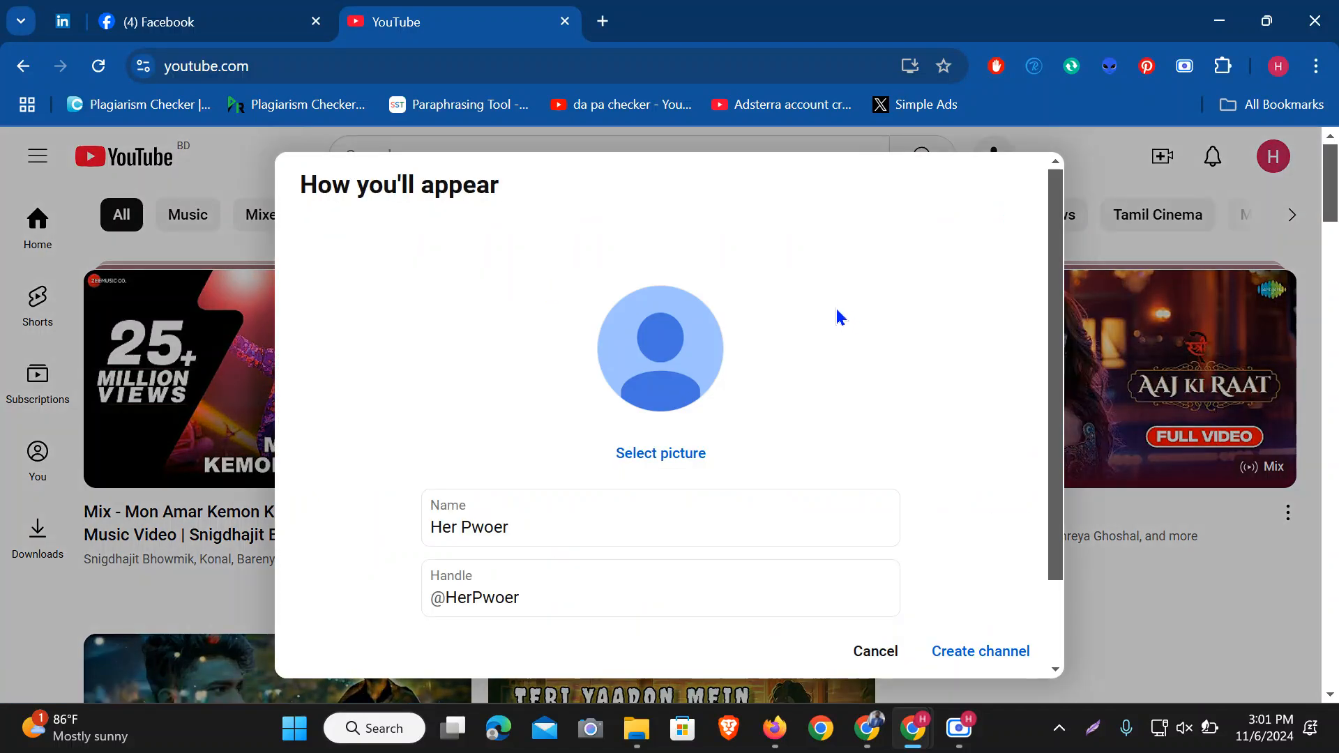
{"action": "scroll", "coordinate": [702, 323], "scroll_direction": "down", "scroll_amount": 2}
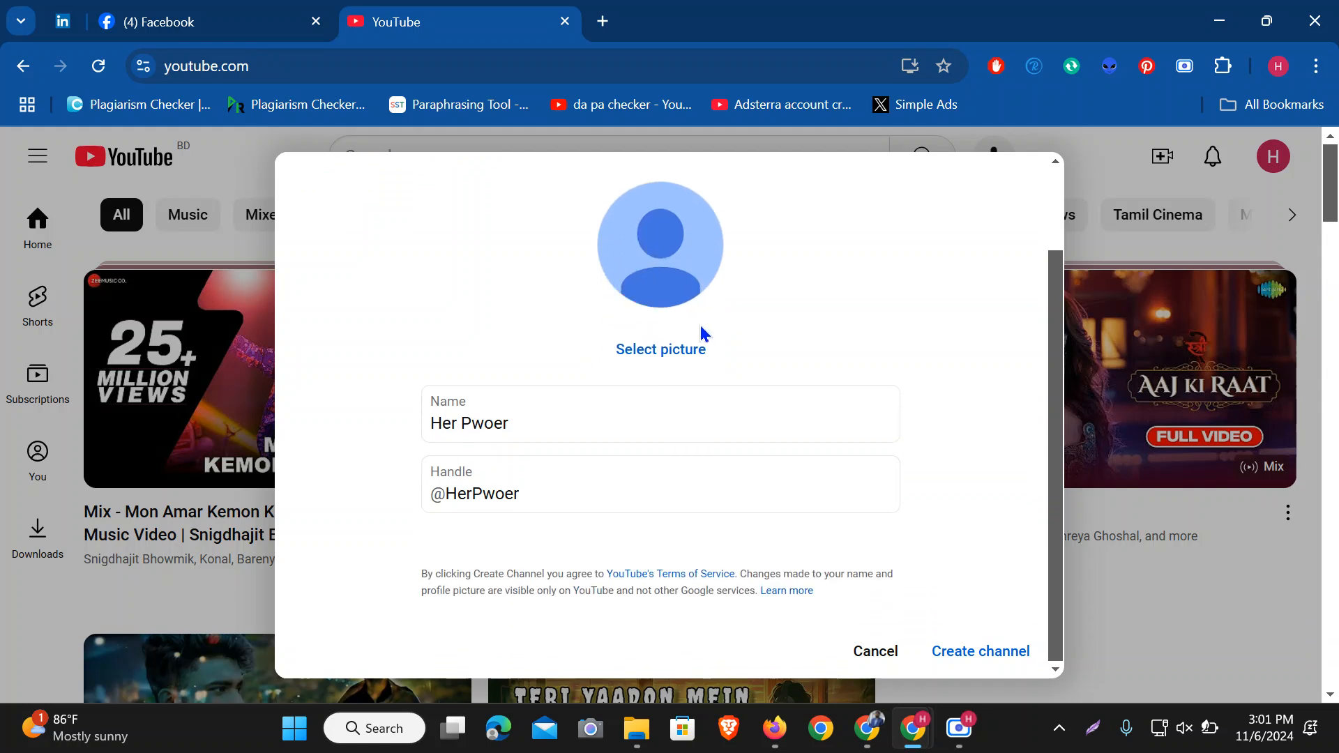
{"action": "scroll", "coordinate": [757, 321], "scroll_direction": "up", "scroll_amount": 2}
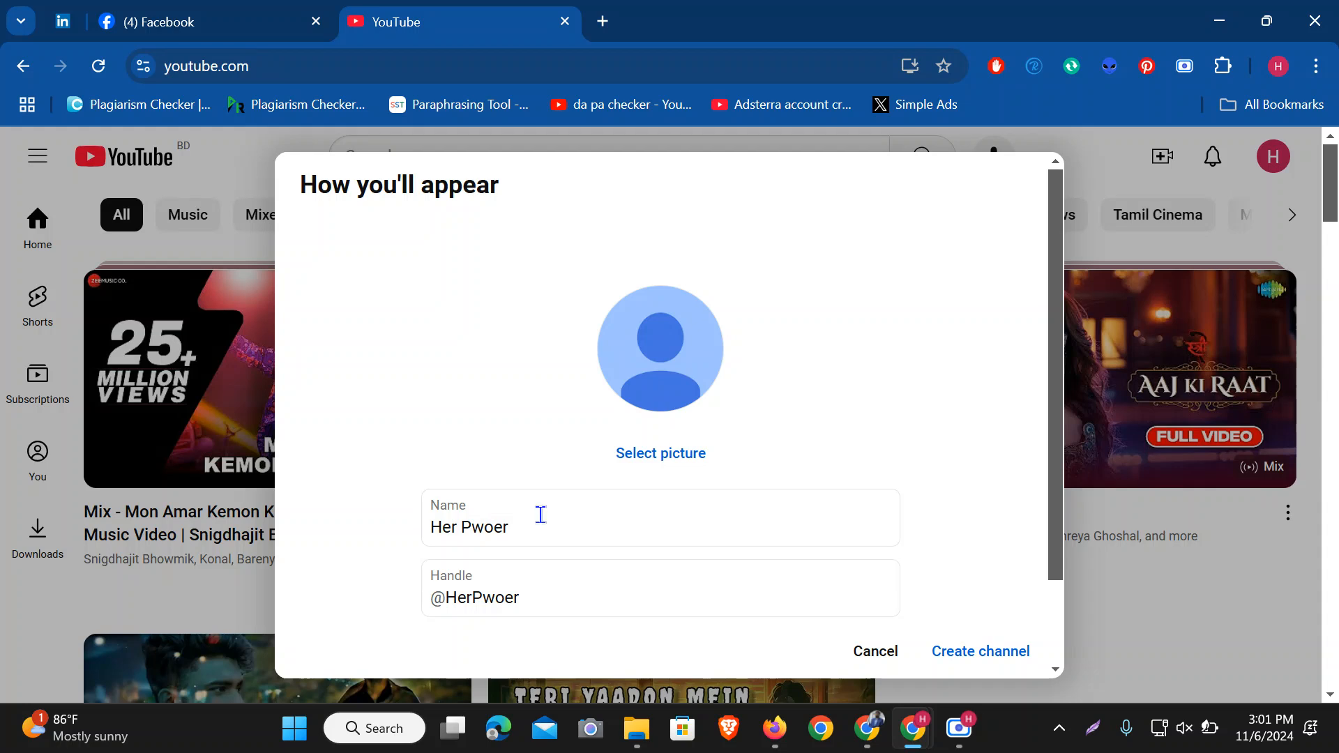
{"action": "left_click", "coordinate": [569, 528]}
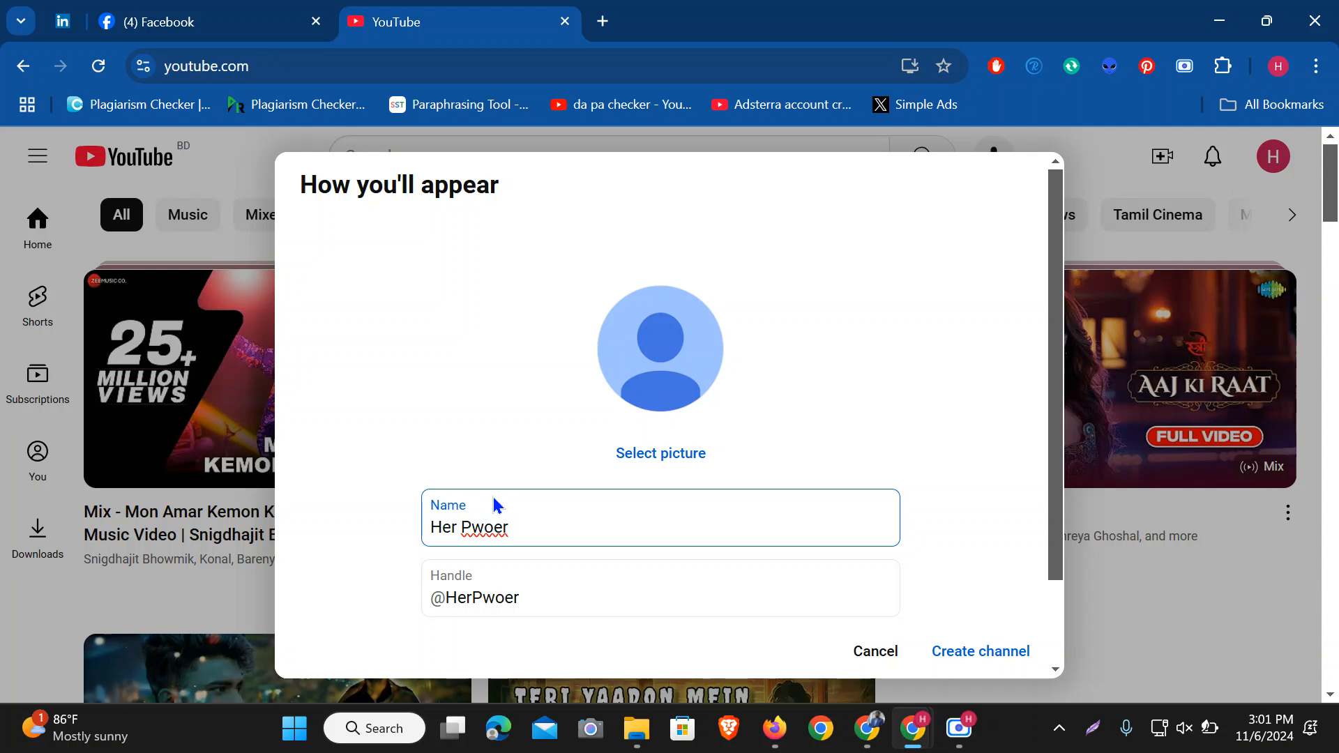
{"action": "left_click", "coordinate": [959, 728]}
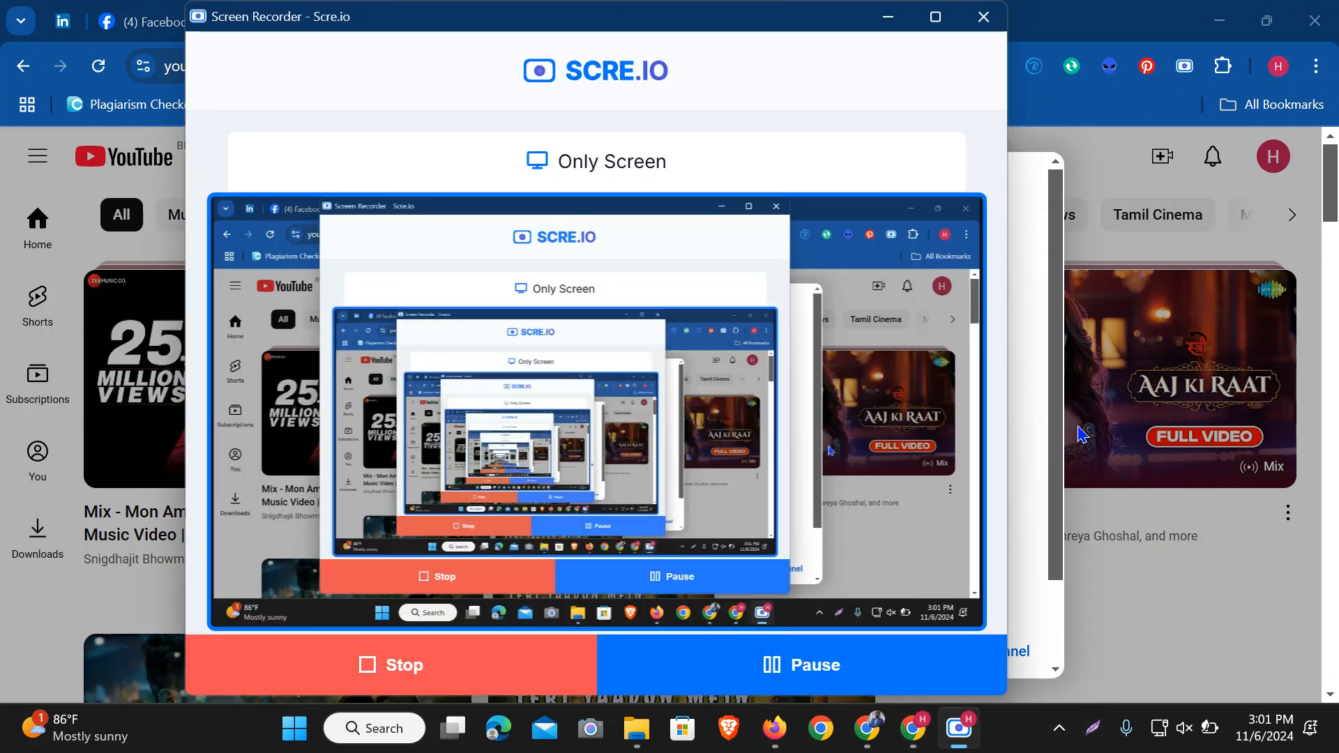
{"action": "left_click", "coordinate": [1020, 432]}
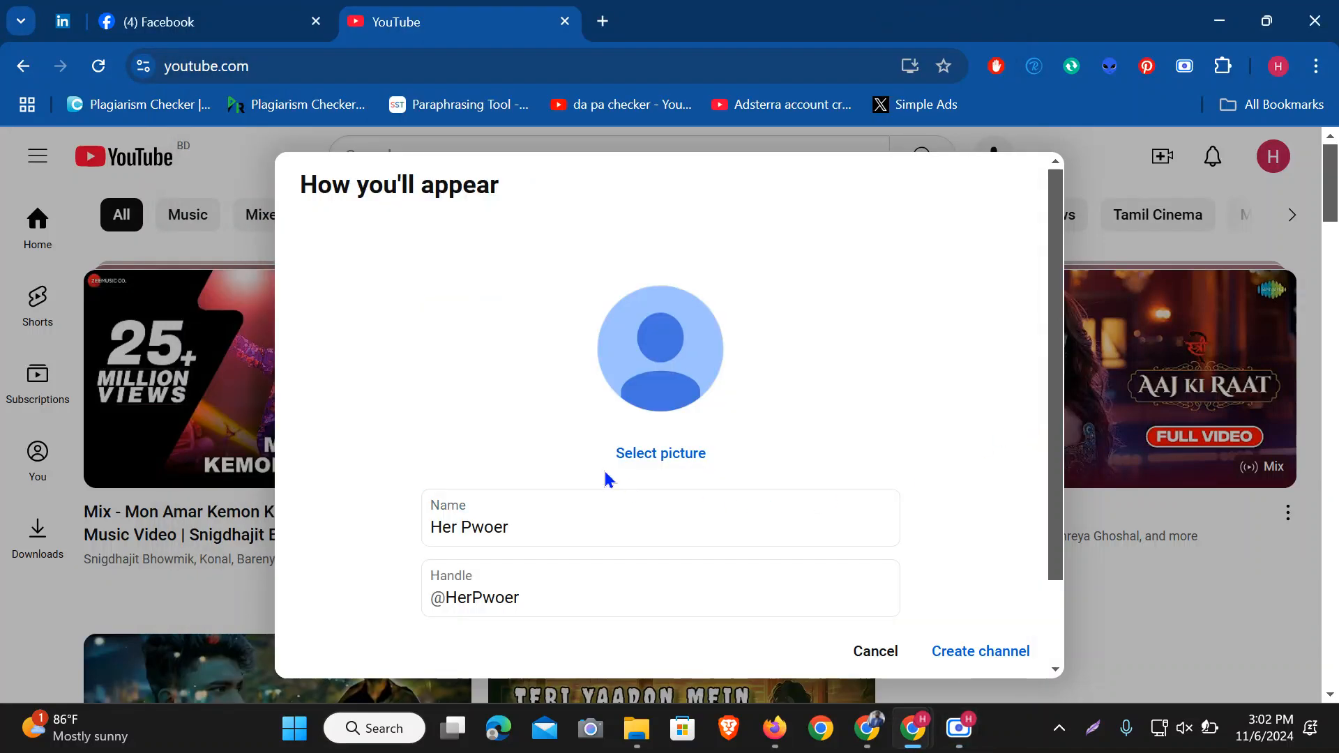
{"action": "scroll", "coordinate": [605, 476], "scroll_direction": "down", "scroll_amount": 3}
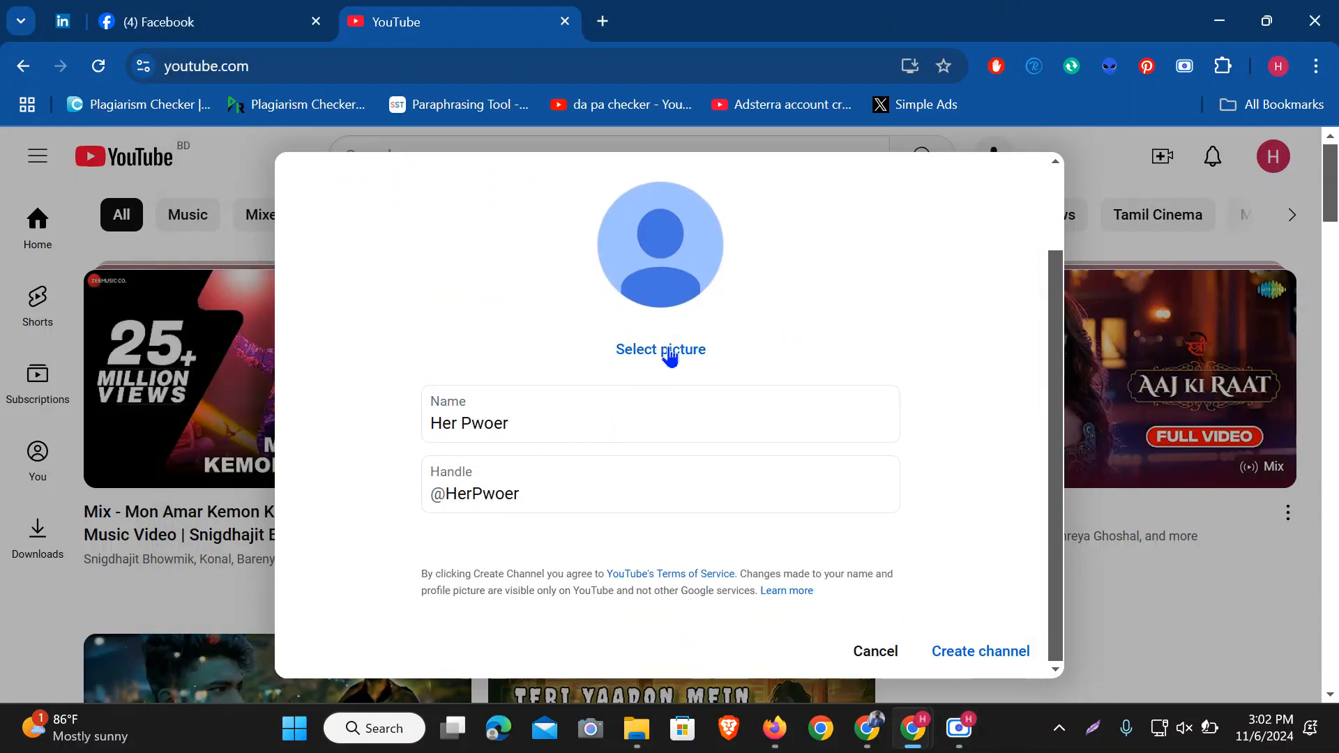
{"action": "scroll", "coordinate": [551, 290], "scroll_direction": "up", "scroll_amount": 3}
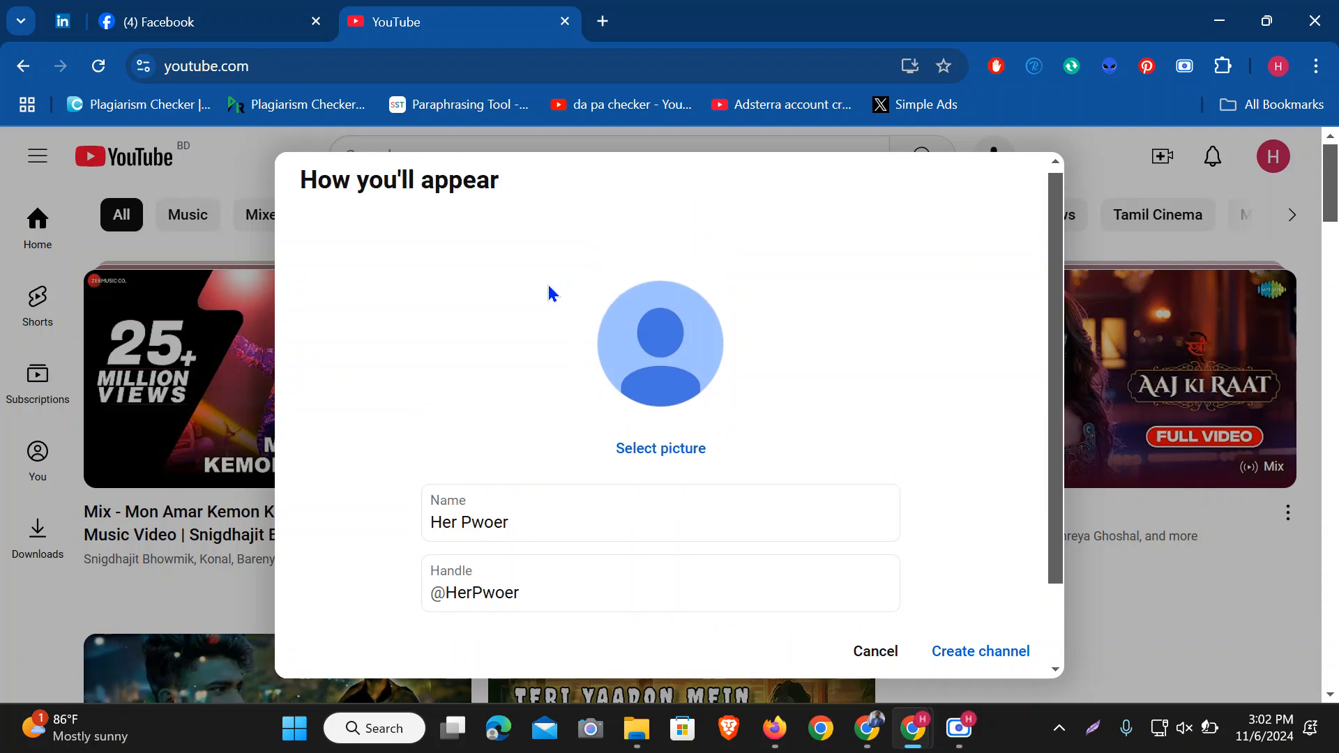
{"action": "left_click", "coordinate": [656, 458]}
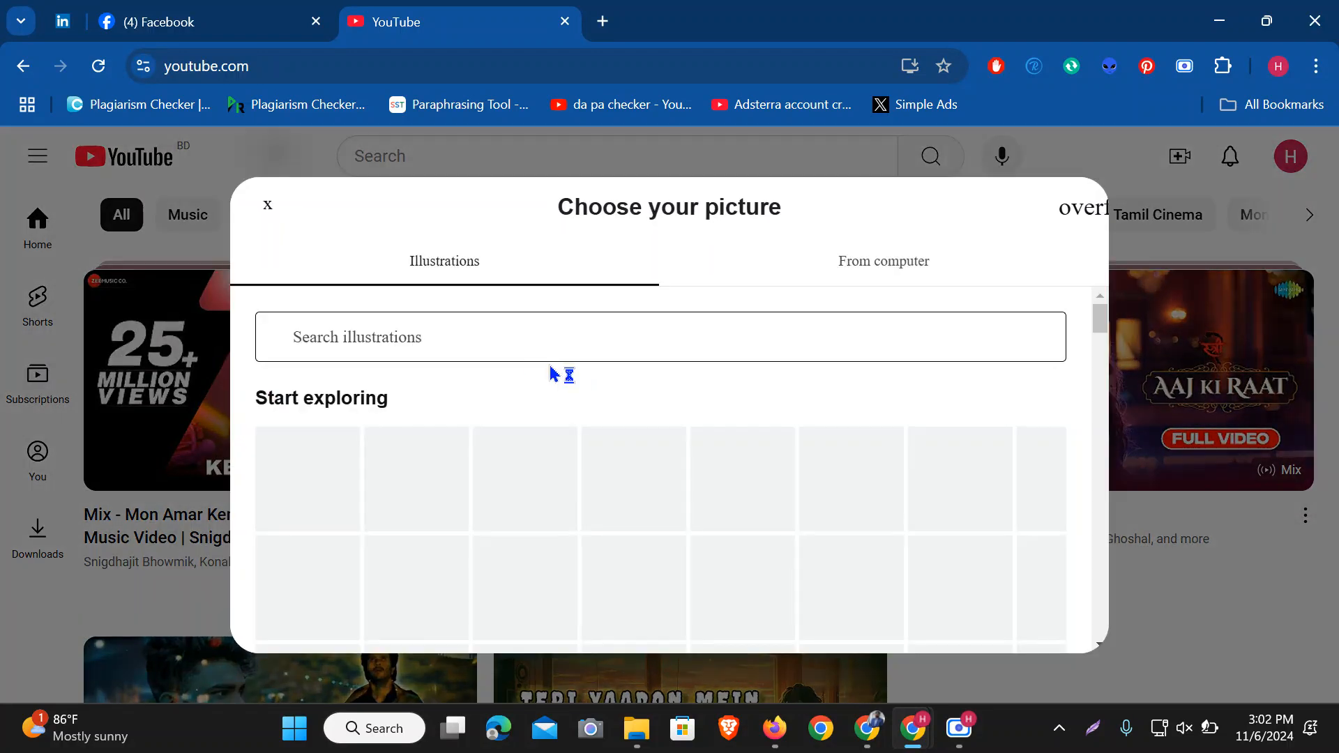
{"action": "scroll", "coordinate": [643, 418], "scroll_direction": "down", "scroll_amount": 4}
{"action": "scroll", "coordinate": [767, 349], "scroll_direction": "up", "scroll_amount": 4}
{"action": "left_click", "coordinate": [880, 258]}
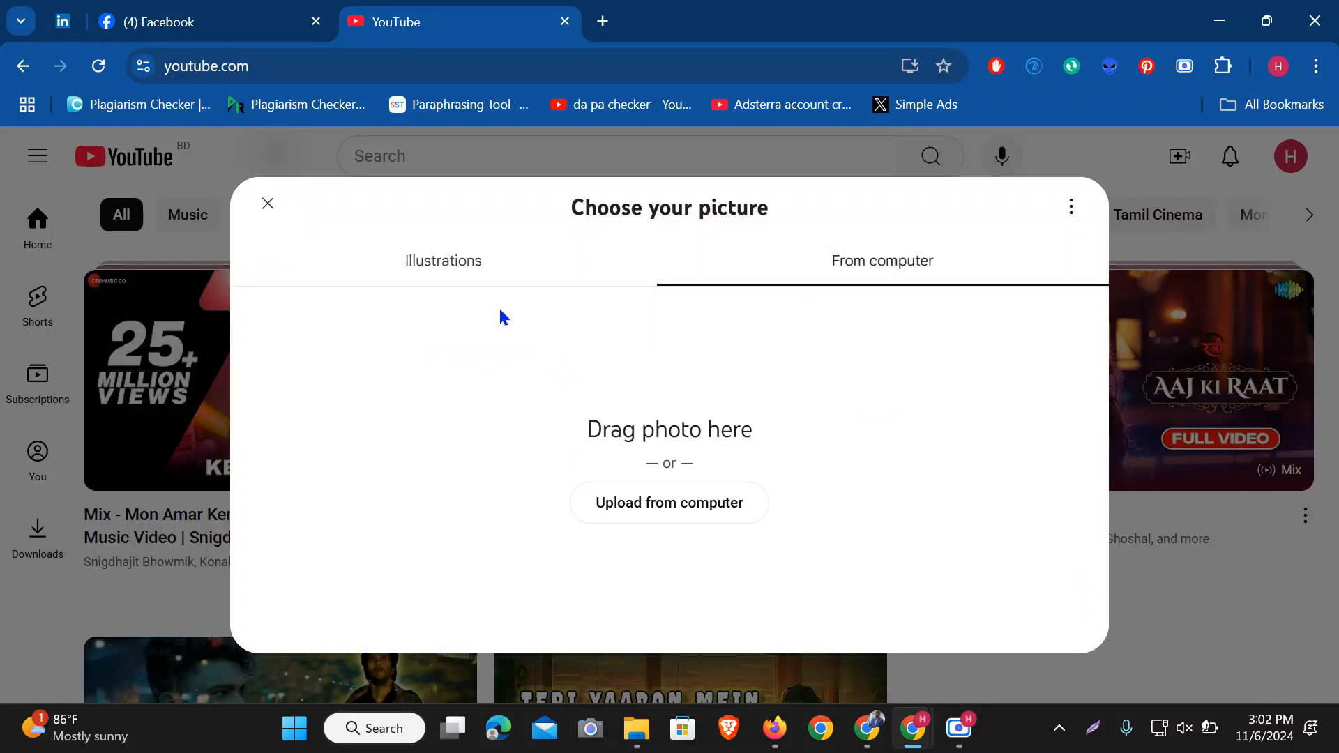
{"action": "left_click", "coordinate": [703, 512]}
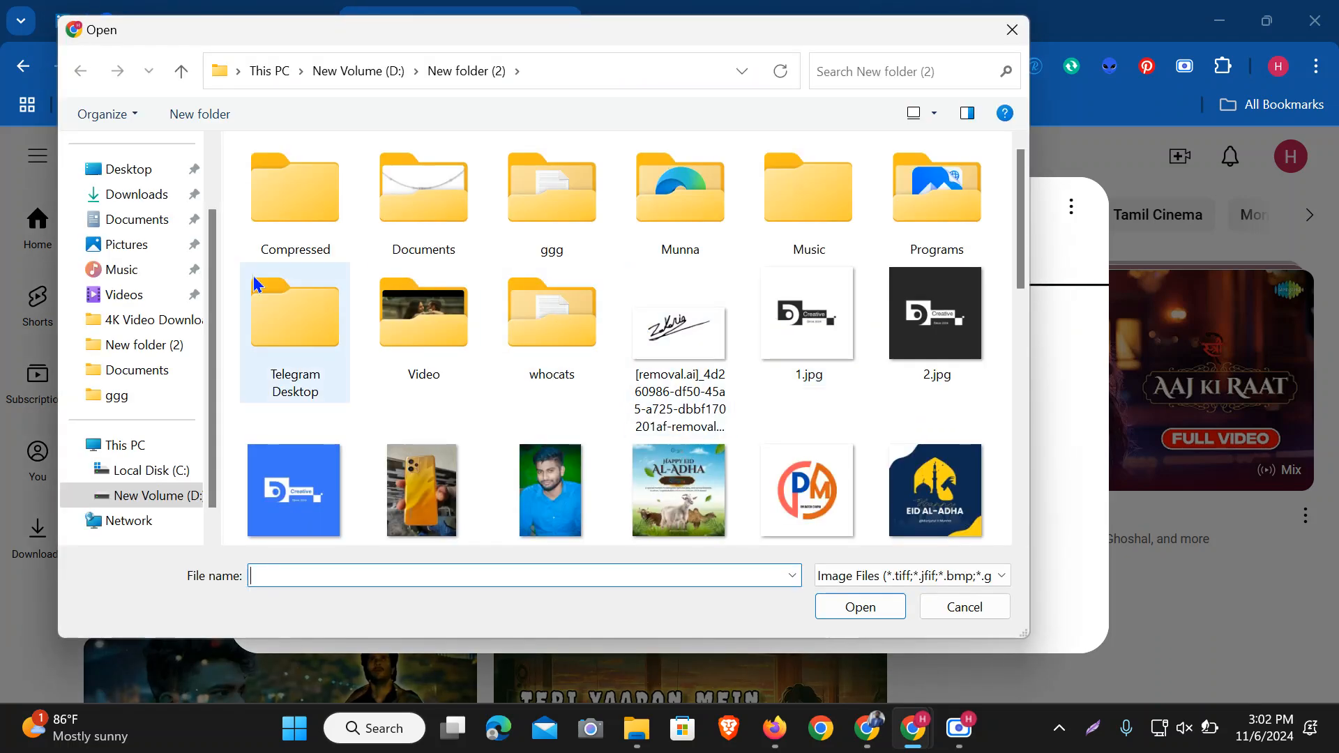
{"action": "left_click", "coordinate": [122, 195]}
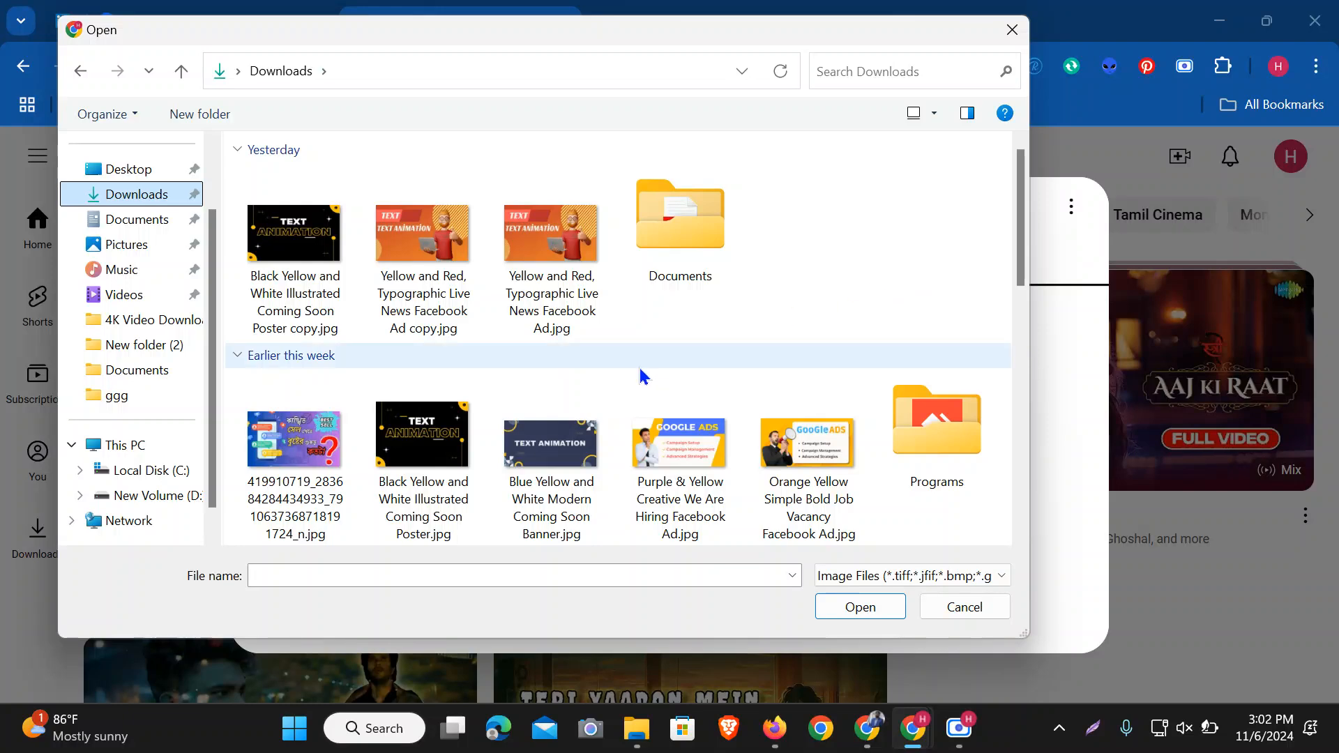
{"action": "scroll", "coordinate": [642, 371], "scroll_direction": "down", "scroll_amount": 10}
{"action": "scroll", "coordinate": [651, 370], "scroll_direction": "up", "scroll_amount": 3}
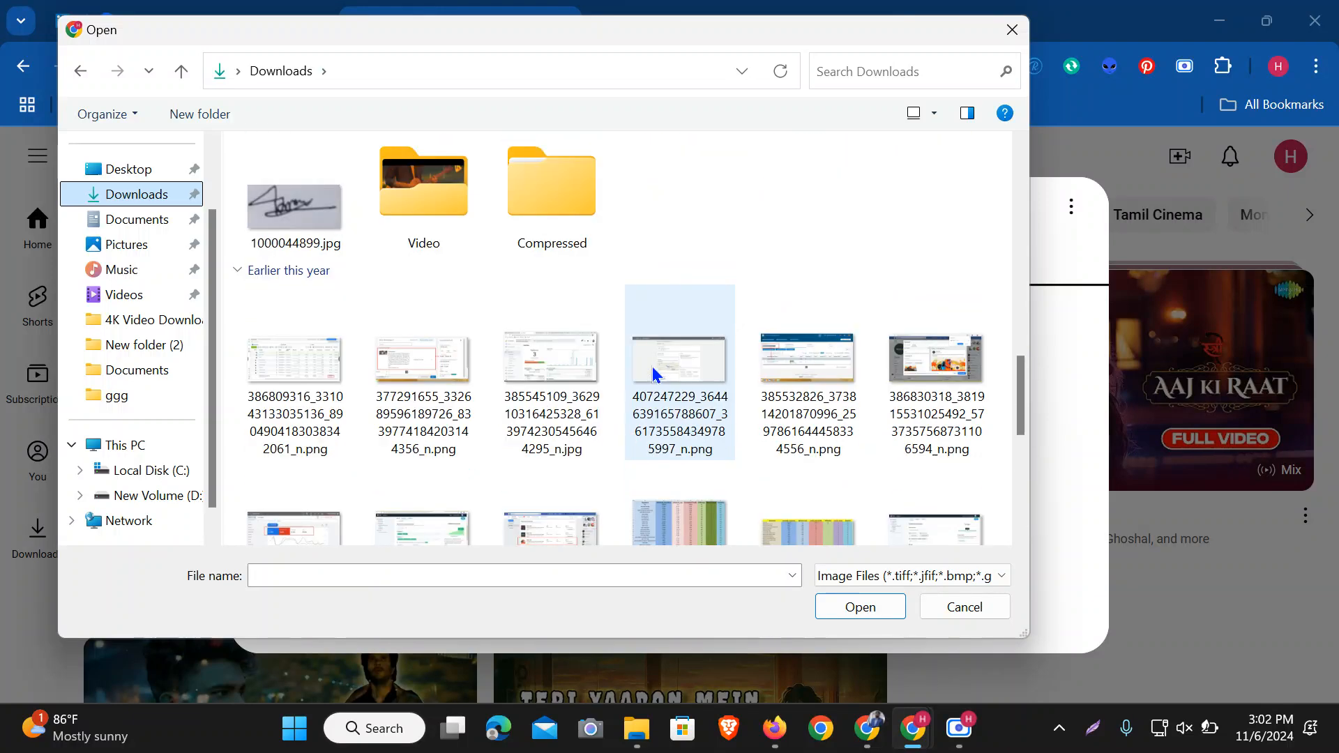
{"action": "scroll", "coordinate": [653, 364], "scroll_direction": "up", "scroll_amount": 5}
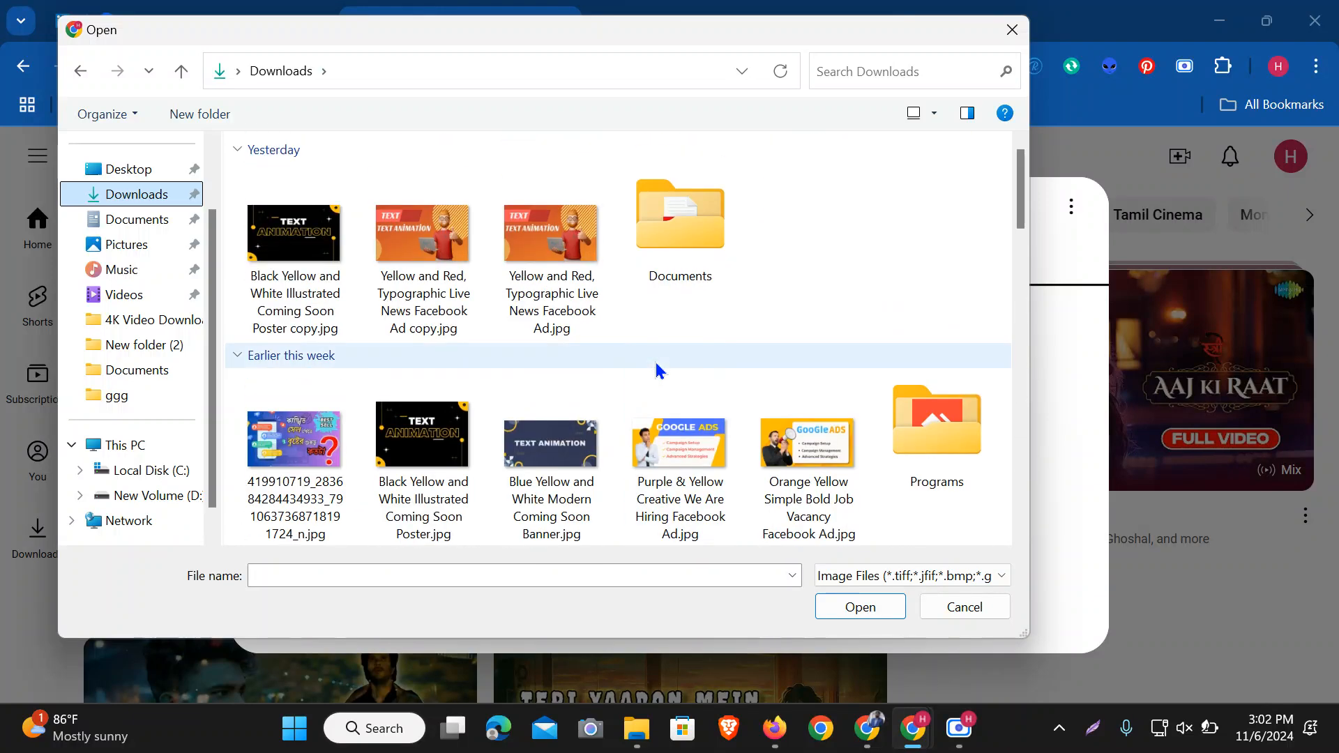
{"action": "left_click", "coordinate": [973, 606]}
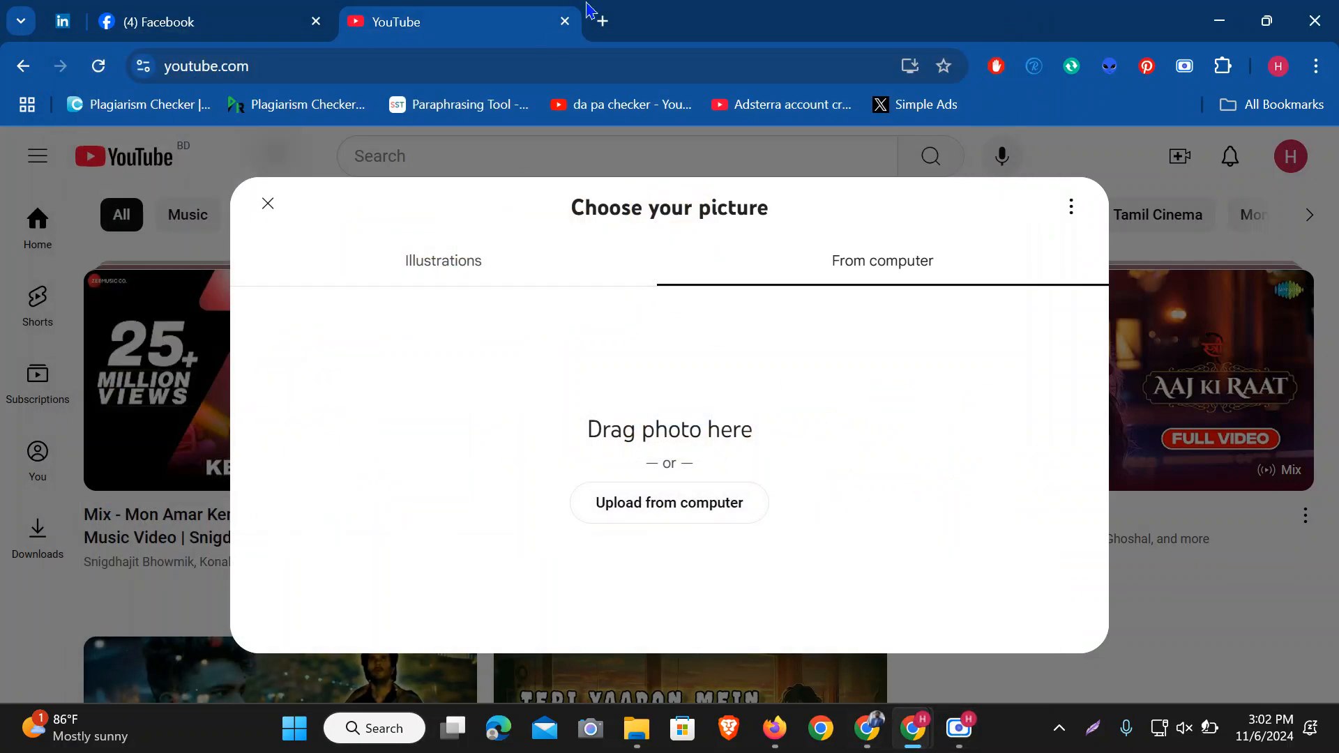
Open a blank browser tab and copy the channel name from the channel creation form
{"action": "left_click", "coordinate": [603, 20]}
{"action": "left_click", "coordinate": [489, 24]}
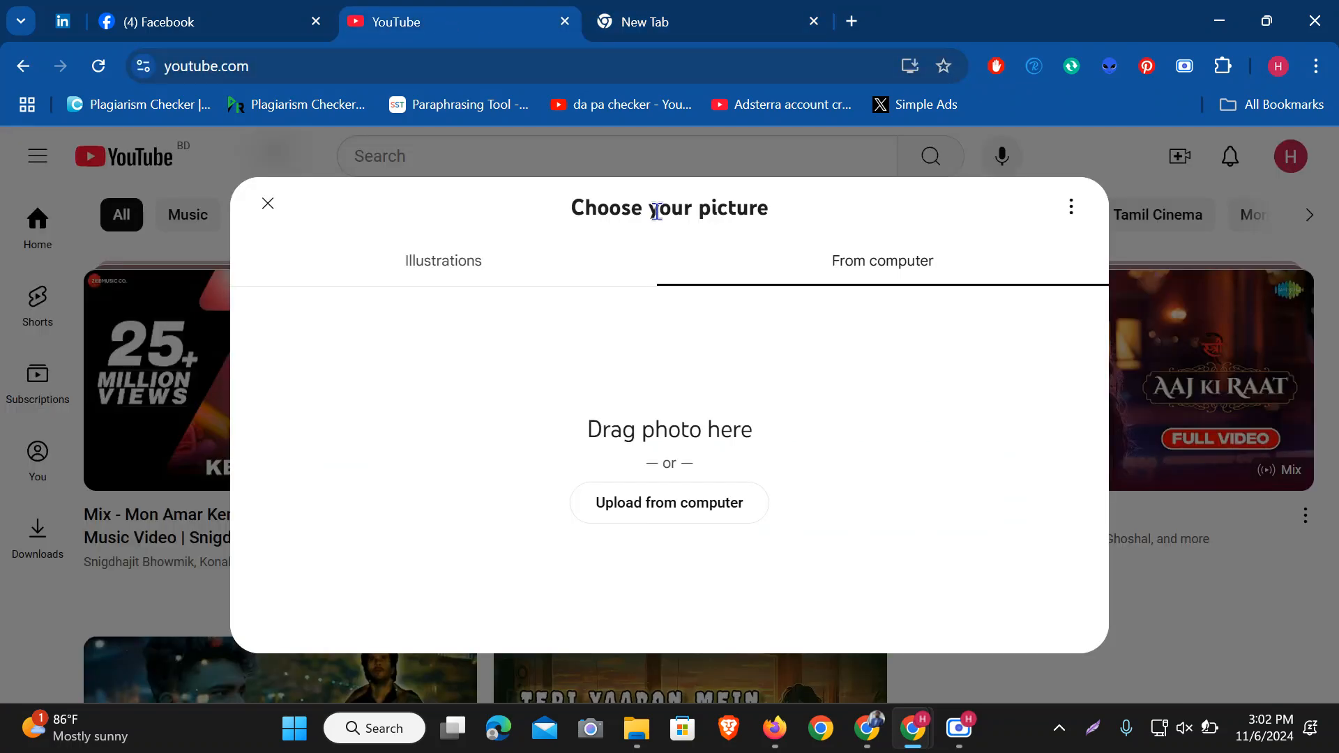
{"action": "left_click", "coordinate": [268, 204]}
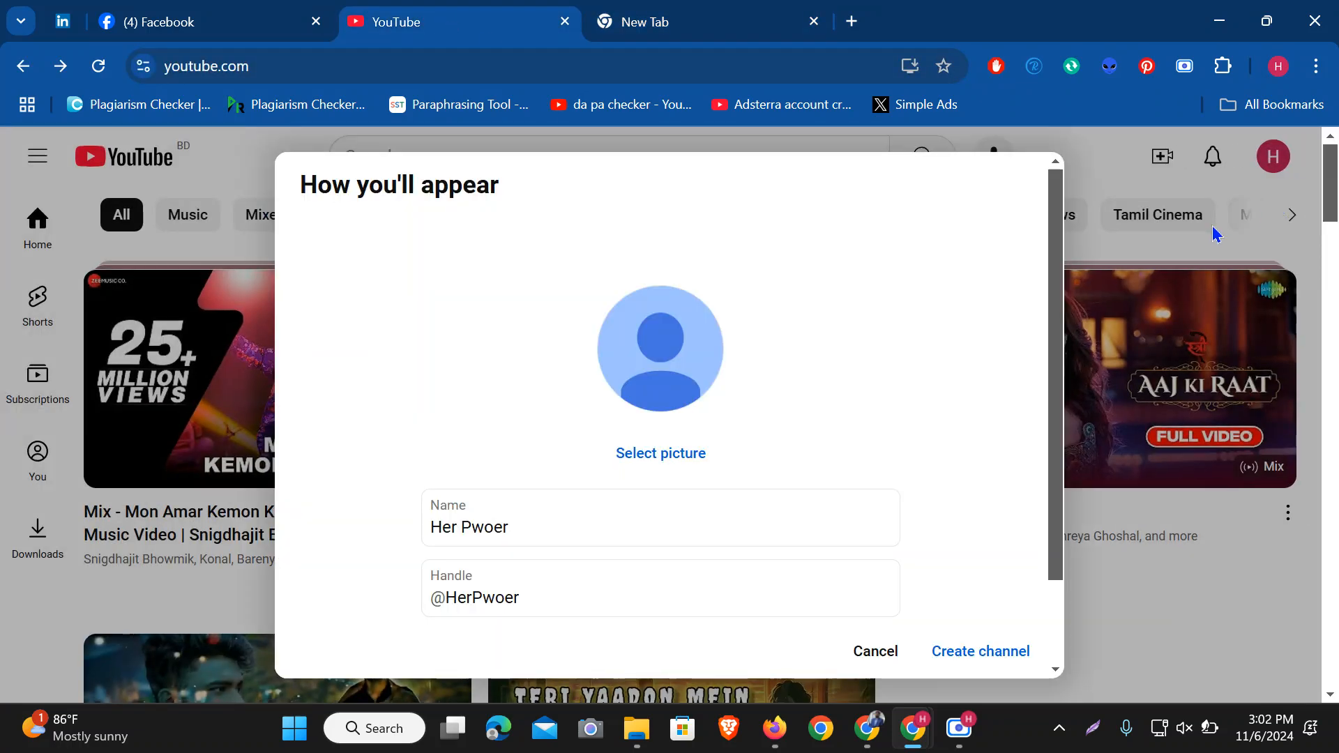
{"action": "left_click", "coordinate": [566, 522]}
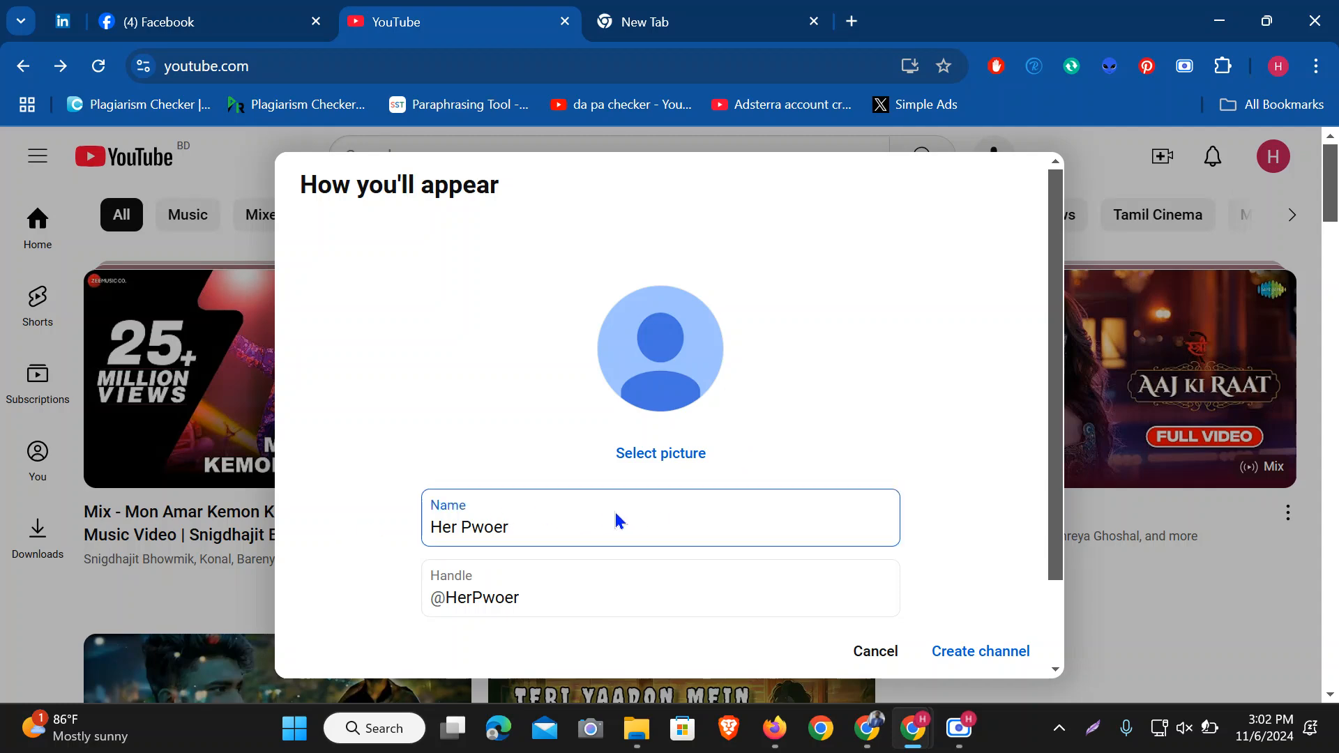
{"action": "left_click_drag", "start_coordinate": [551, 526], "coordinate": [381, 541]}
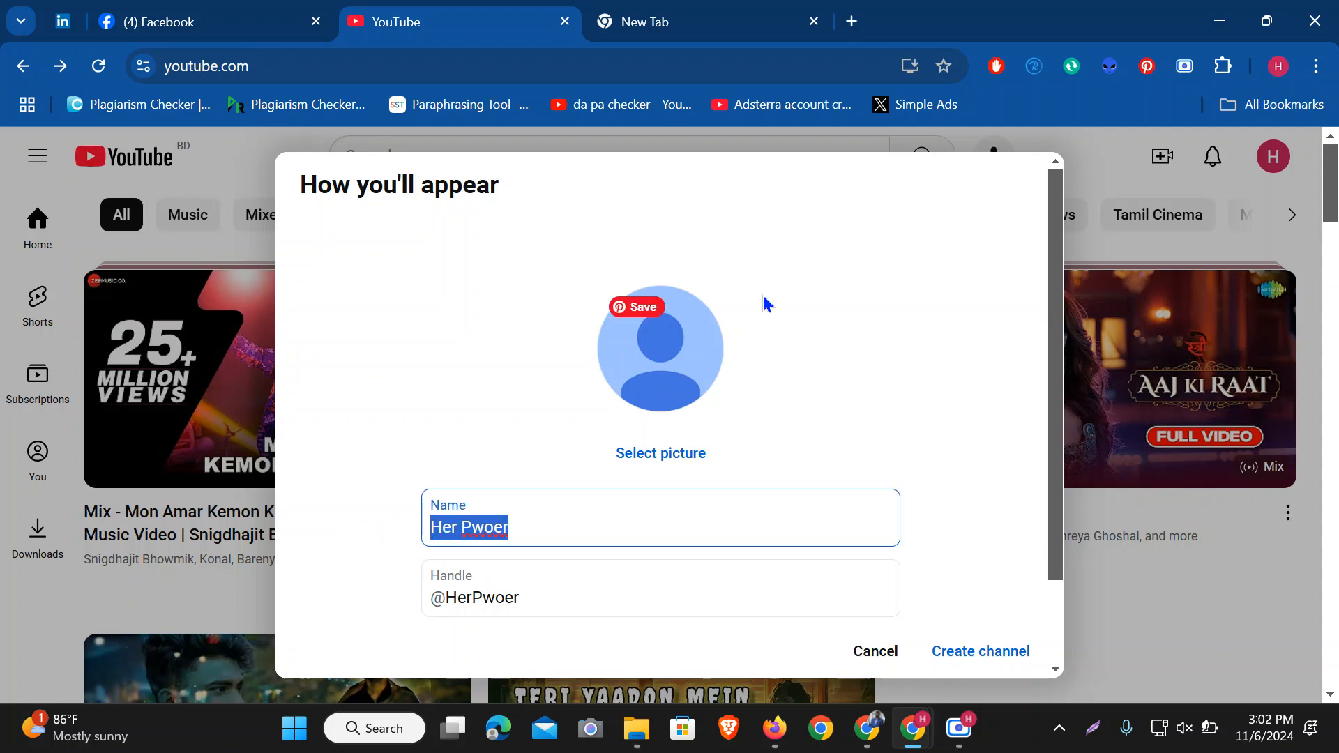
Reopen the channel picture chooser with the option to upload from the computer
{"action": "key", "text": "Escape"}
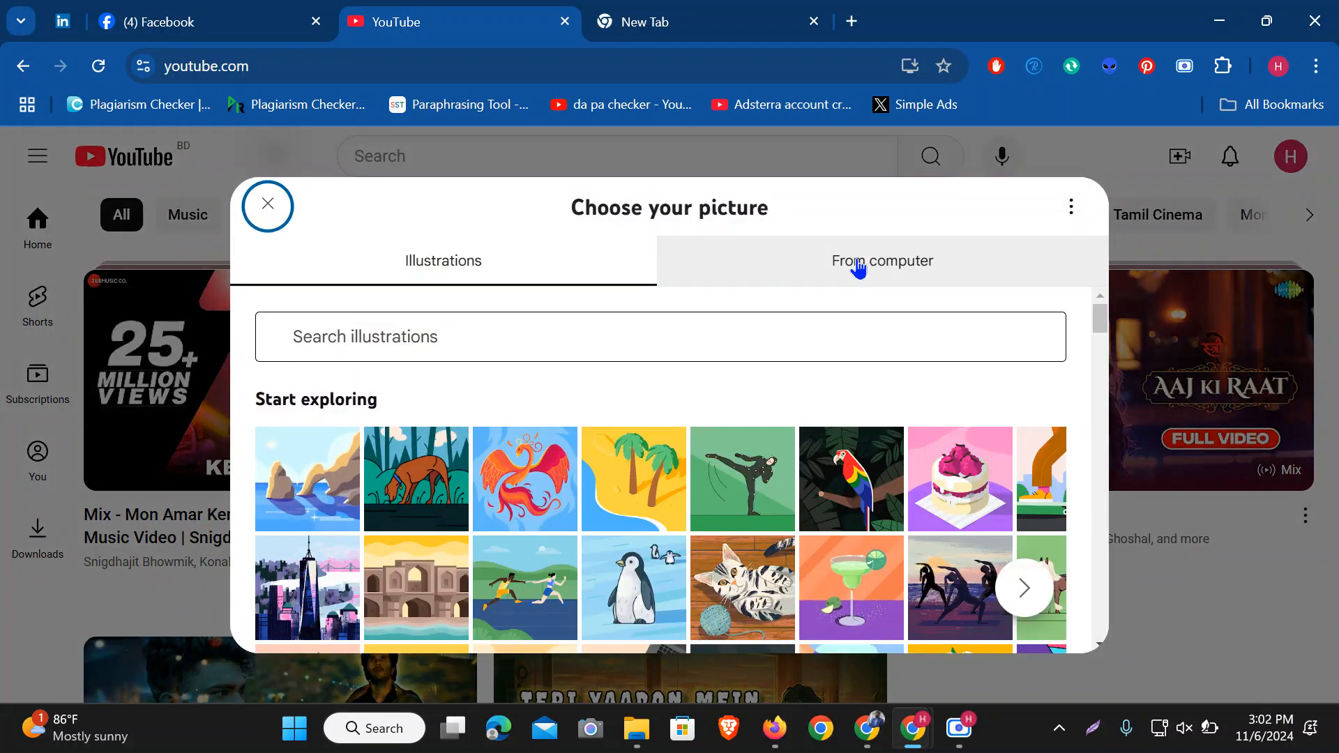
{"action": "left_click", "coordinate": [861, 265]}
Search Google for "Her Pwoer" in the blank tab and show the image results for "Her Power"
{"action": "left_click", "coordinate": [742, 11]}
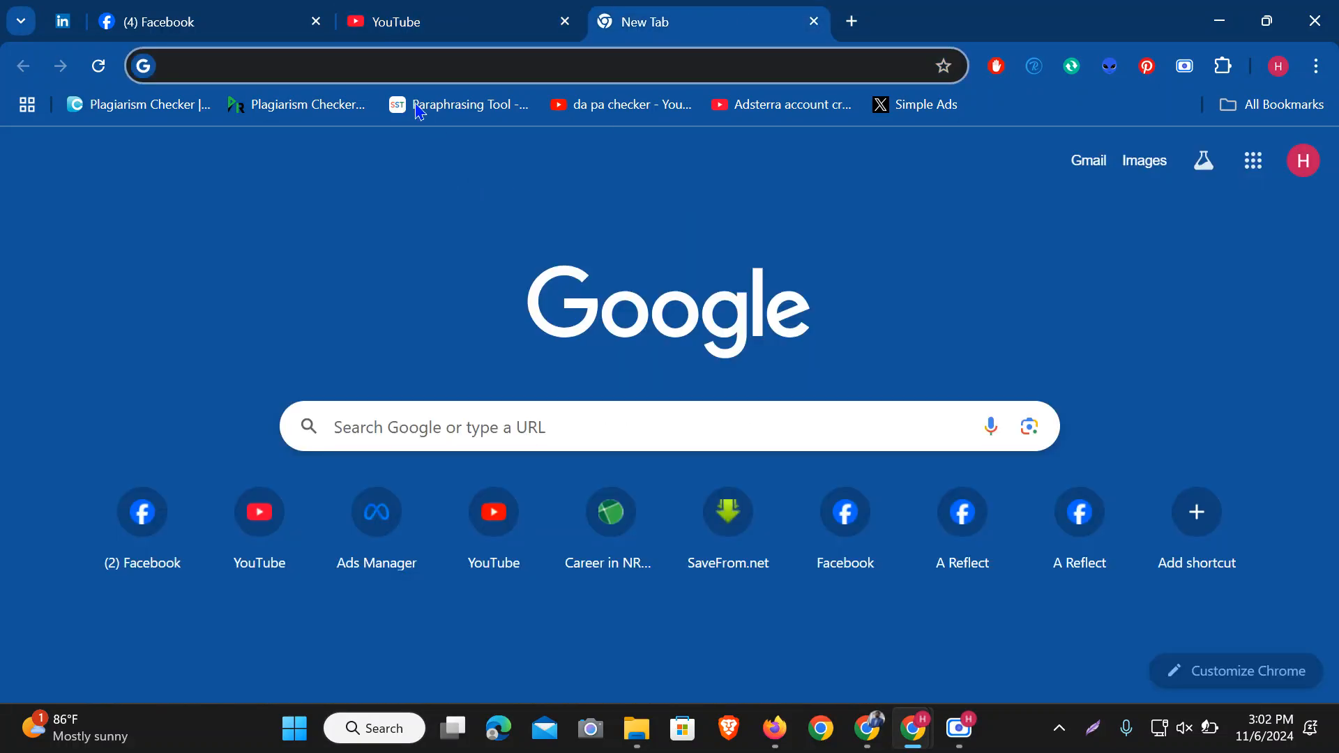
{"action": "left_click", "coordinate": [384, 56]}
{"action": "type", "text": "Her Pwoer"}
{"action": "key", "text": "Return"}
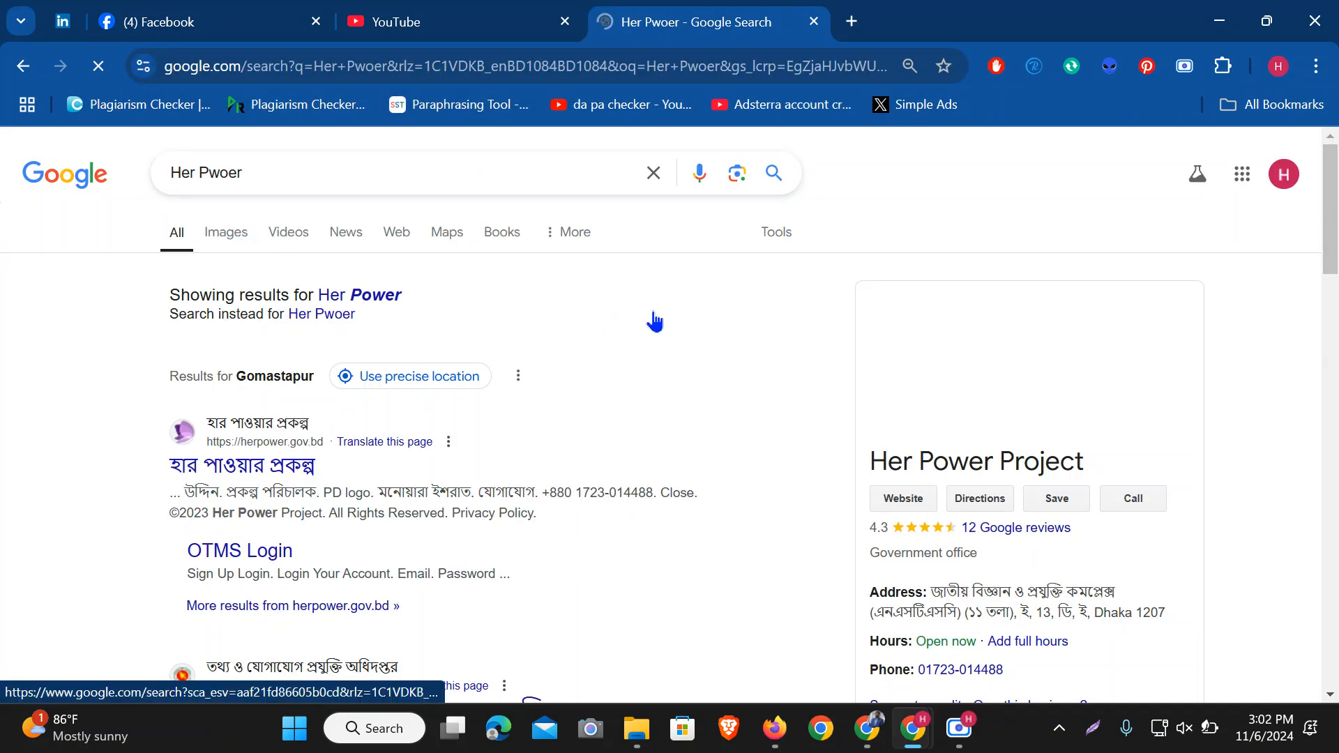
{"action": "left_click", "coordinate": [605, 315]}
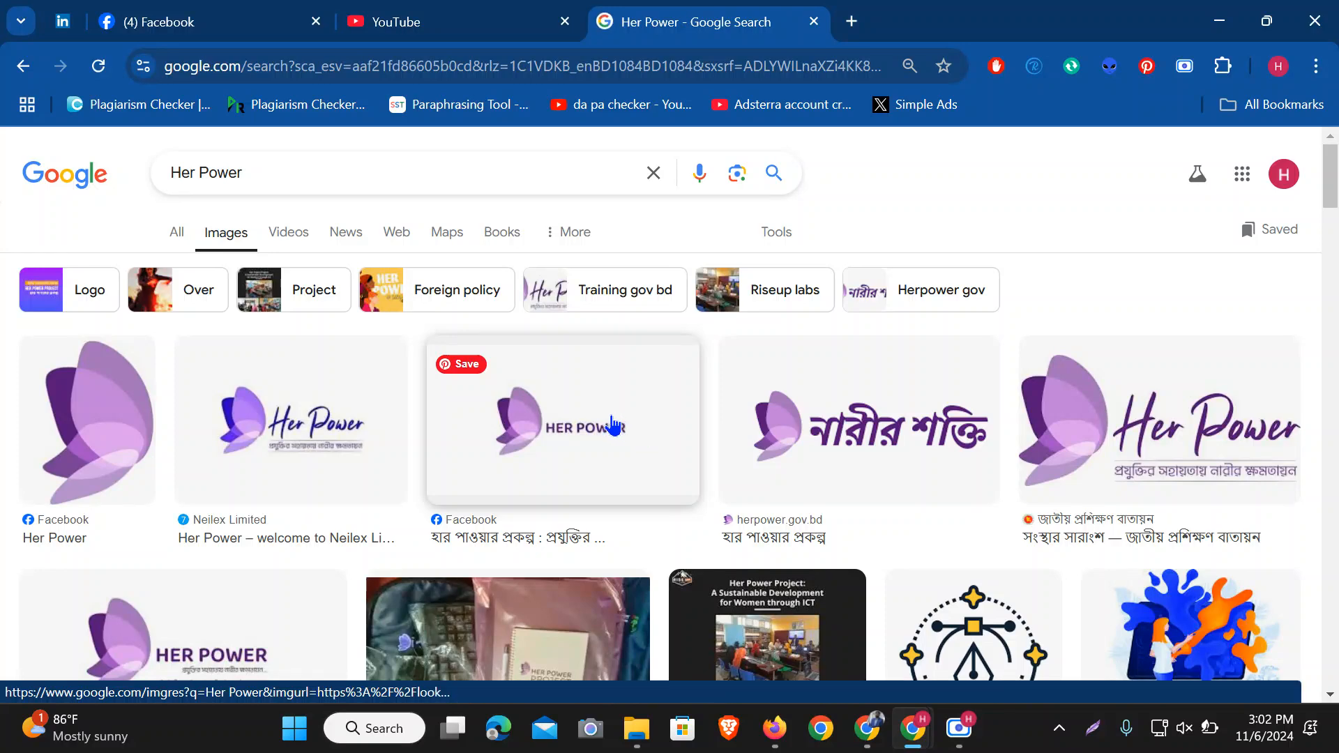
Look through the Her Power image results for a logo suitable as the channel picture
{"action": "scroll", "coordinate": [613, 422], "scroll_direction": "down", "scroll_amount": 1}
{"action": "scroll", "coordinate": [604, 427], "scroll_direction": "down", "scroll_amount": 5}
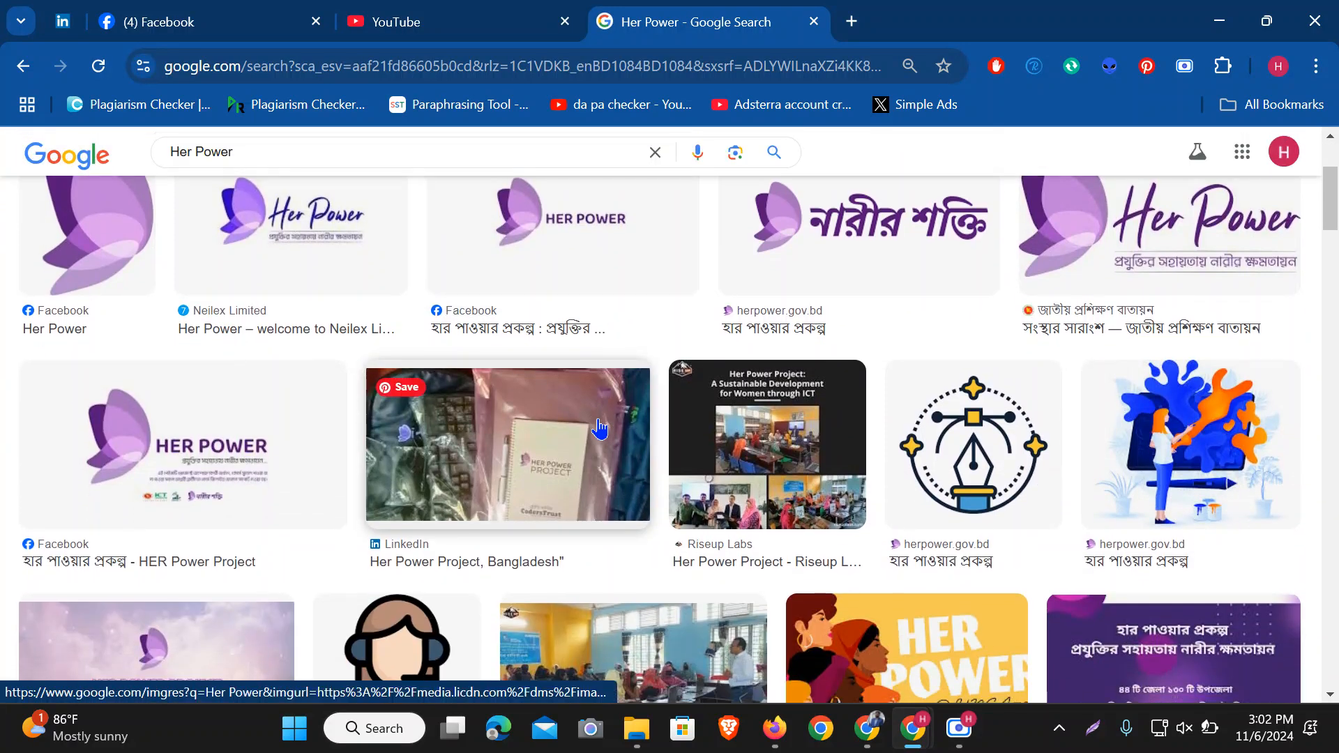
{"action": "scroll", "coordinate": [576, 417], "scroll_direction": "down", "scroll_amount": 8}
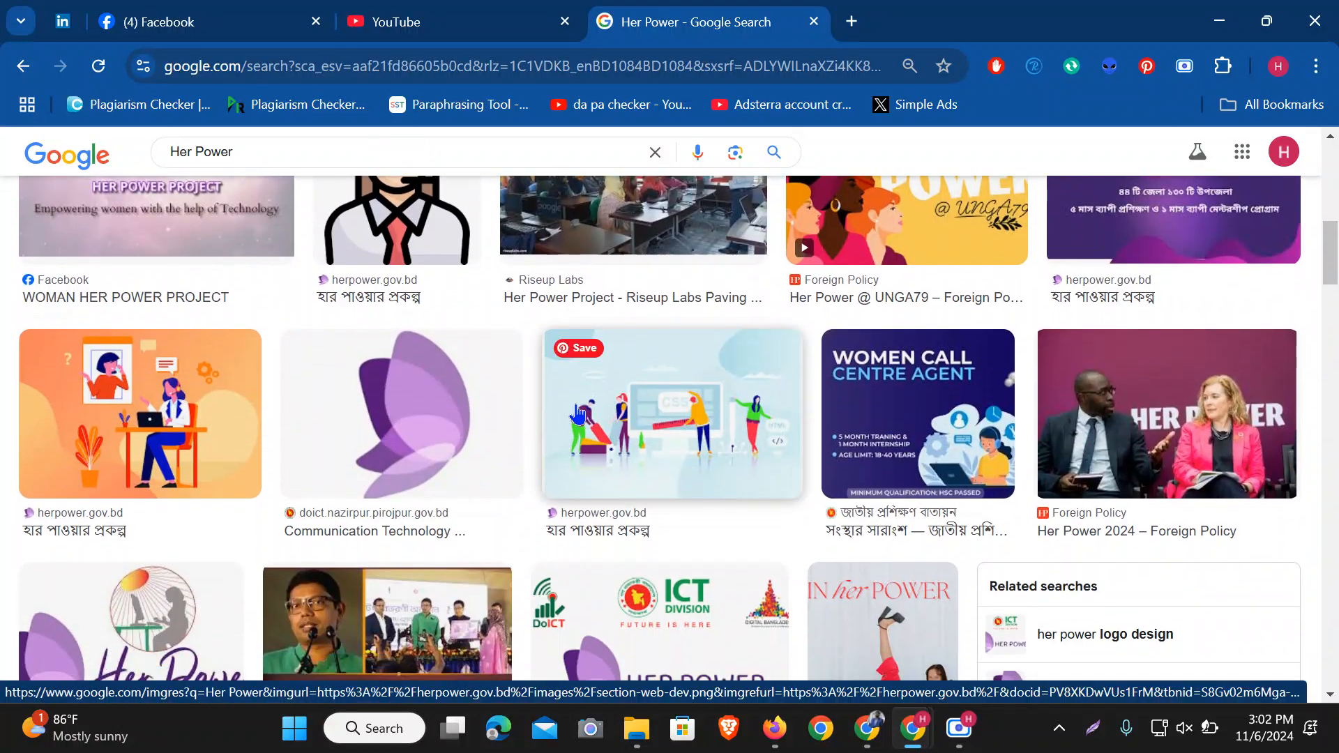
{"action": "scroll", "coordinate": [576, 421], "scroll_direction": "down", "scroll_amount": 2}
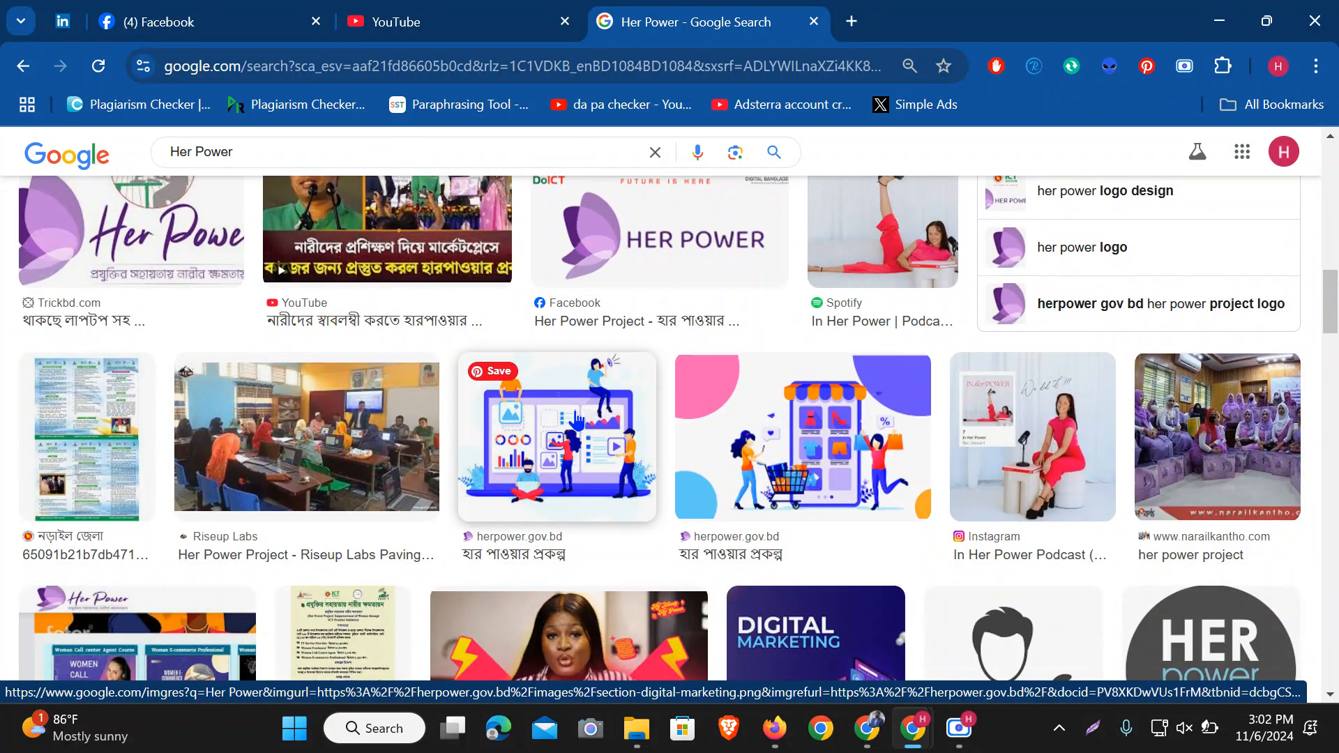
{"action": "scroll", "coordinate": [576, 420], "scroll_direction": "up", "scroll_amount": 3}
{"action": "scroll", "coordinate": [576, 420], "scroll_direction": "down", "scroll_amount": 6}
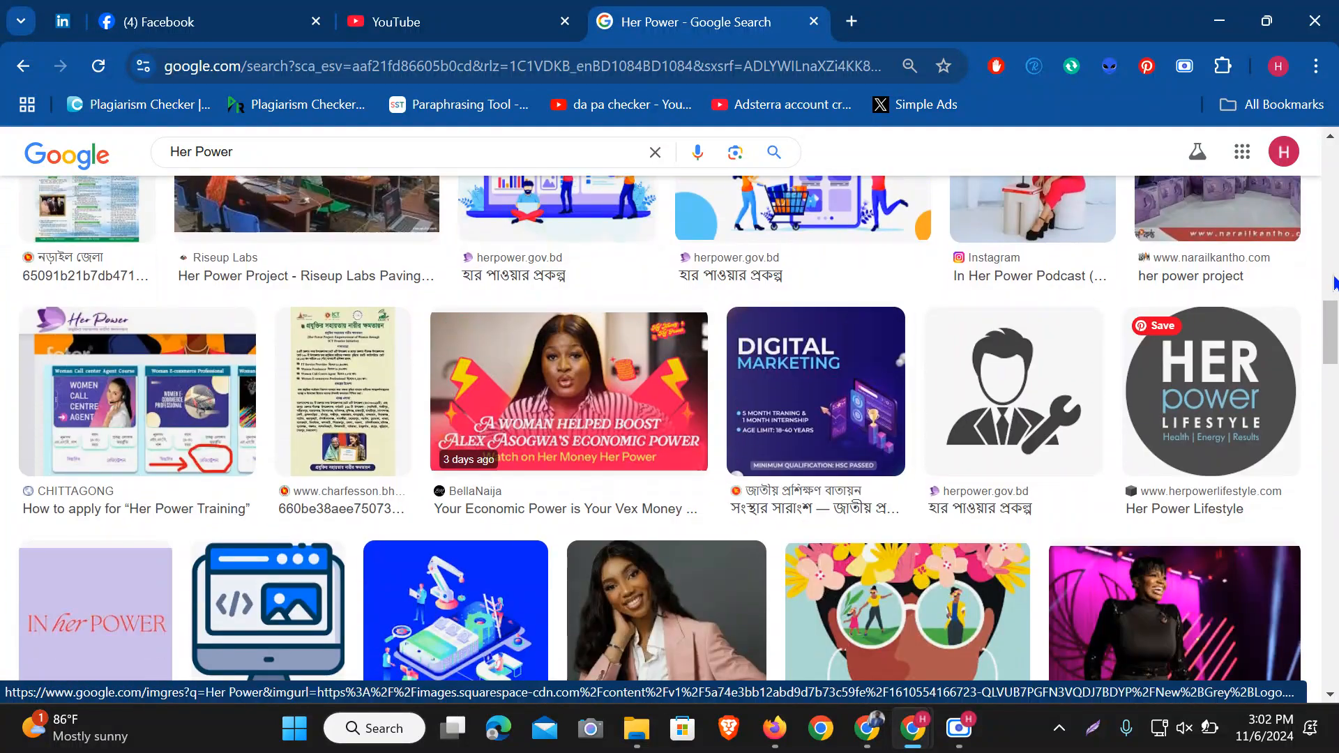
{"action": "left_click_drag", "start_coordinate": [1332, 335], "coordinate": [1275, 159]}
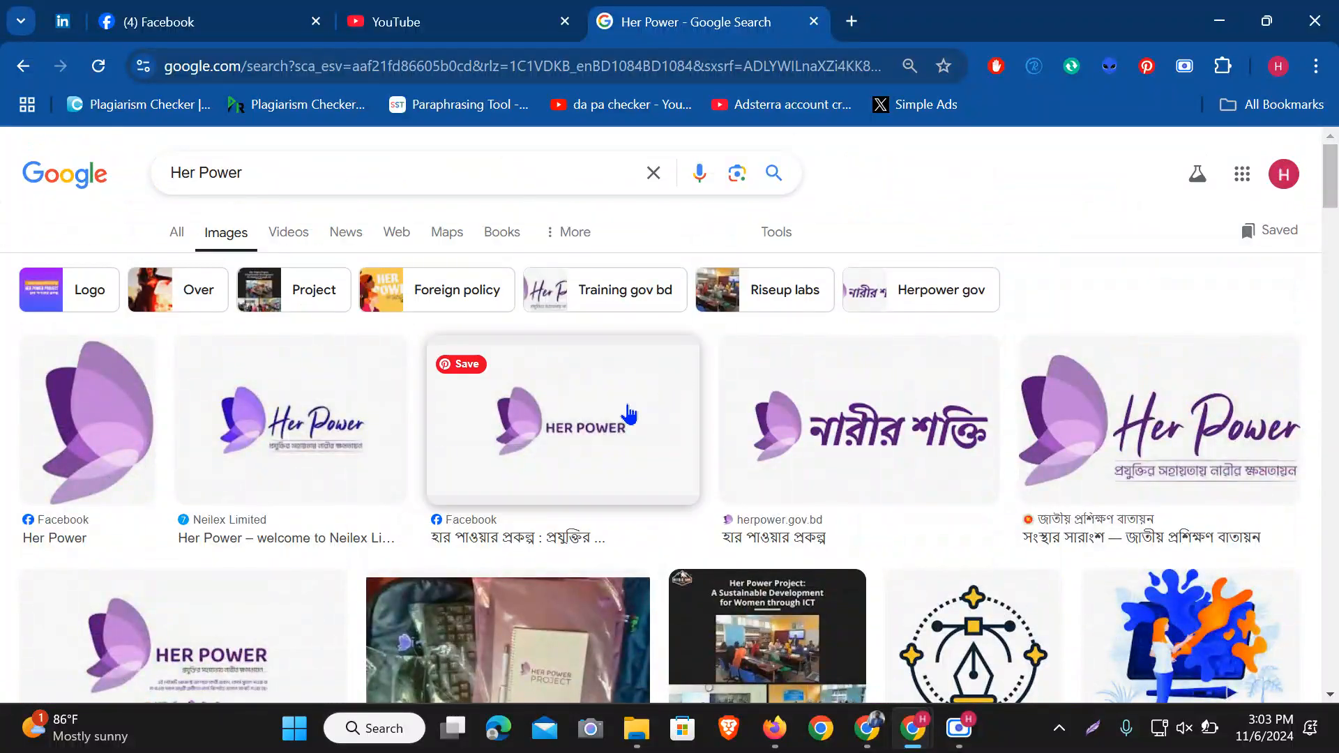
Preview the Her Power logo results and open the purple-and-blue handwritten-style logo from the related images
{"action": "left_click", "coordinate": [577, 425]}
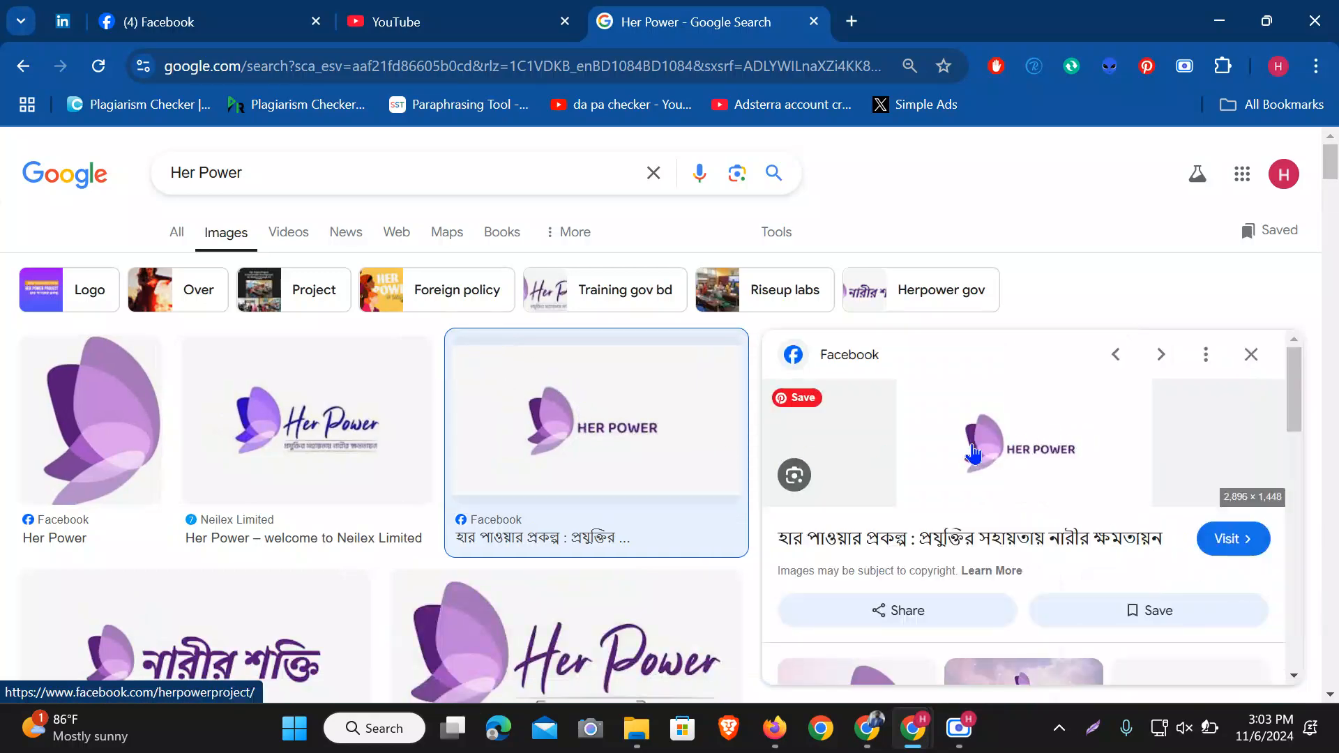
{"action": "scroll", "coordinate": [1048, 437], "scroll_direction": "down", "scroll_amount": 10}
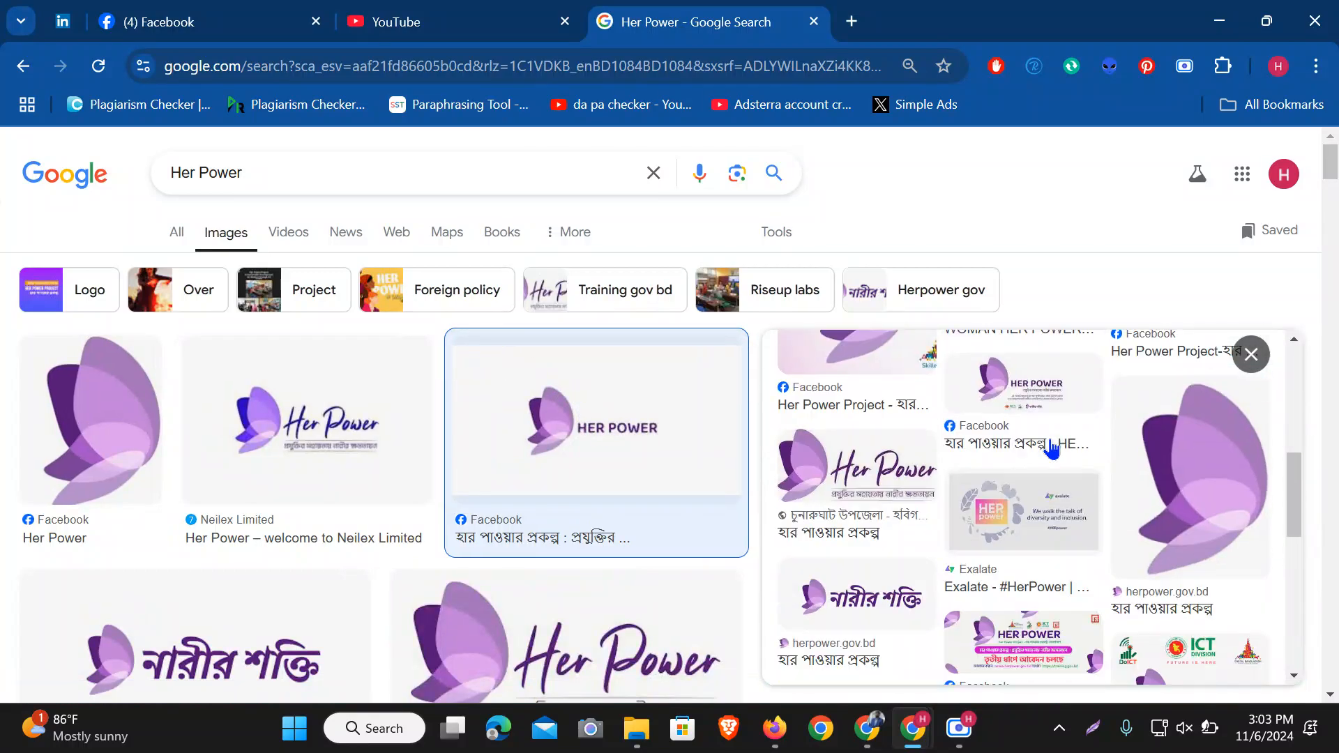
{"action": "scroll", "coordinate": [1046, 443], "scroll_direction": "up", "scroll_amount": 3}
{"action": "left_click", "coordinate": [931, 426]}
{"action": "scroll", "coordinate": [962, 429], "scroll_direction": "down", "scroll_amount": 3}
{"action": "scroll", "coordinate": [984, 432], "scroll_direction": "up", "scroll_amount": 3}
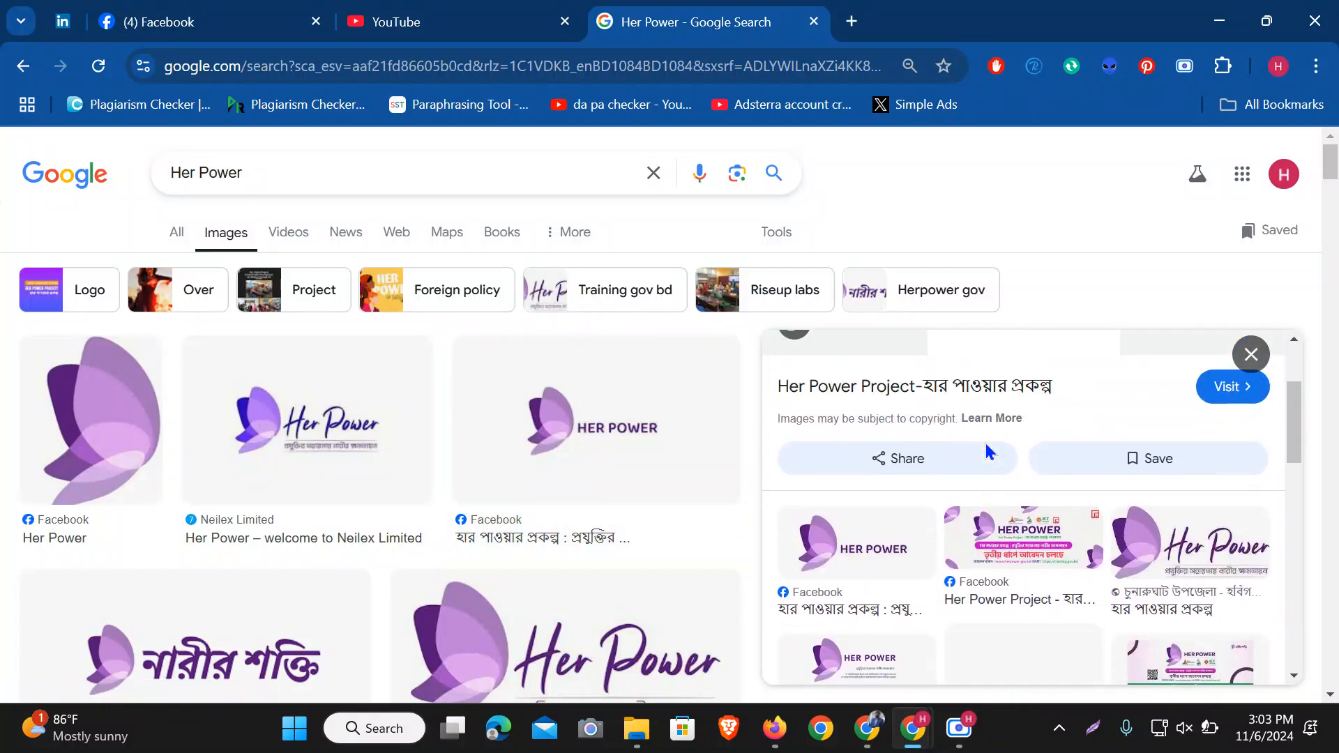
Save the previewed Her Power logo as images.png in the Downloads folder
{"action": "right_click", "coordinate": [985, 433]}
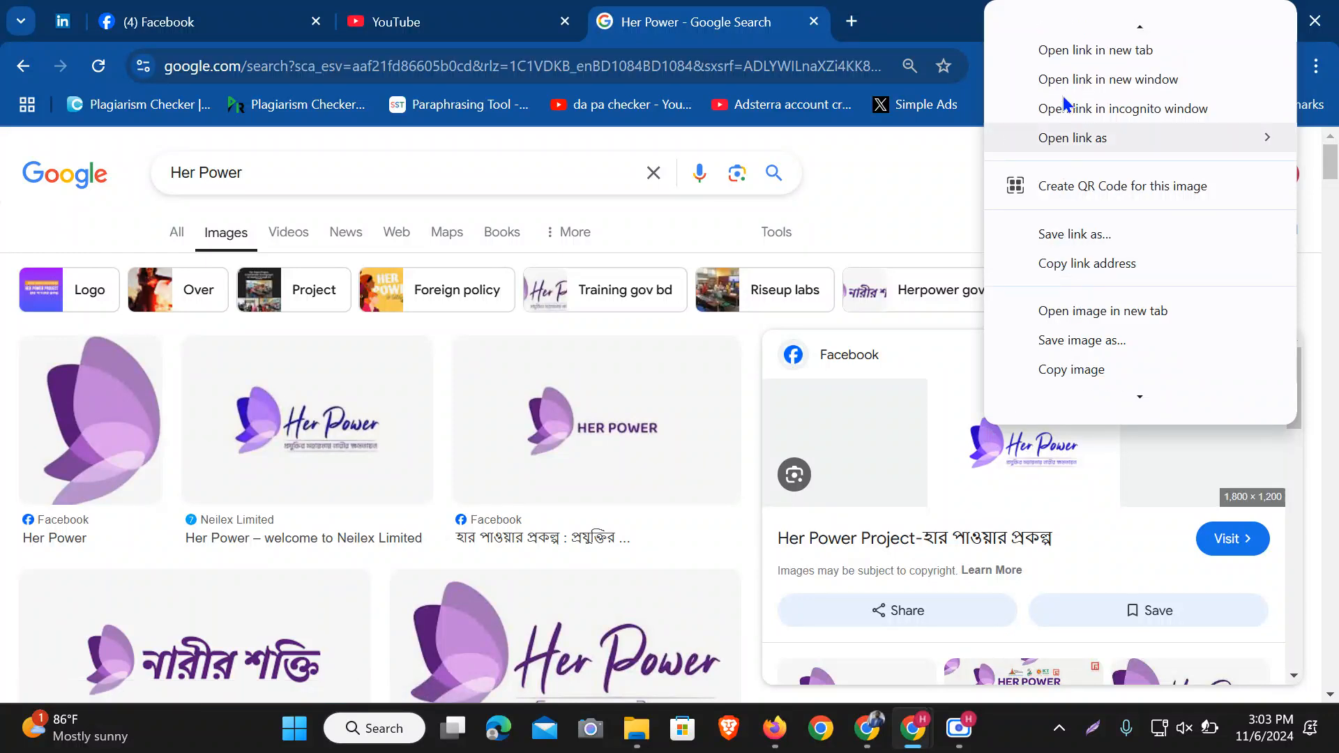
{"action": "left_click", "coordinate": [1110, 339]}
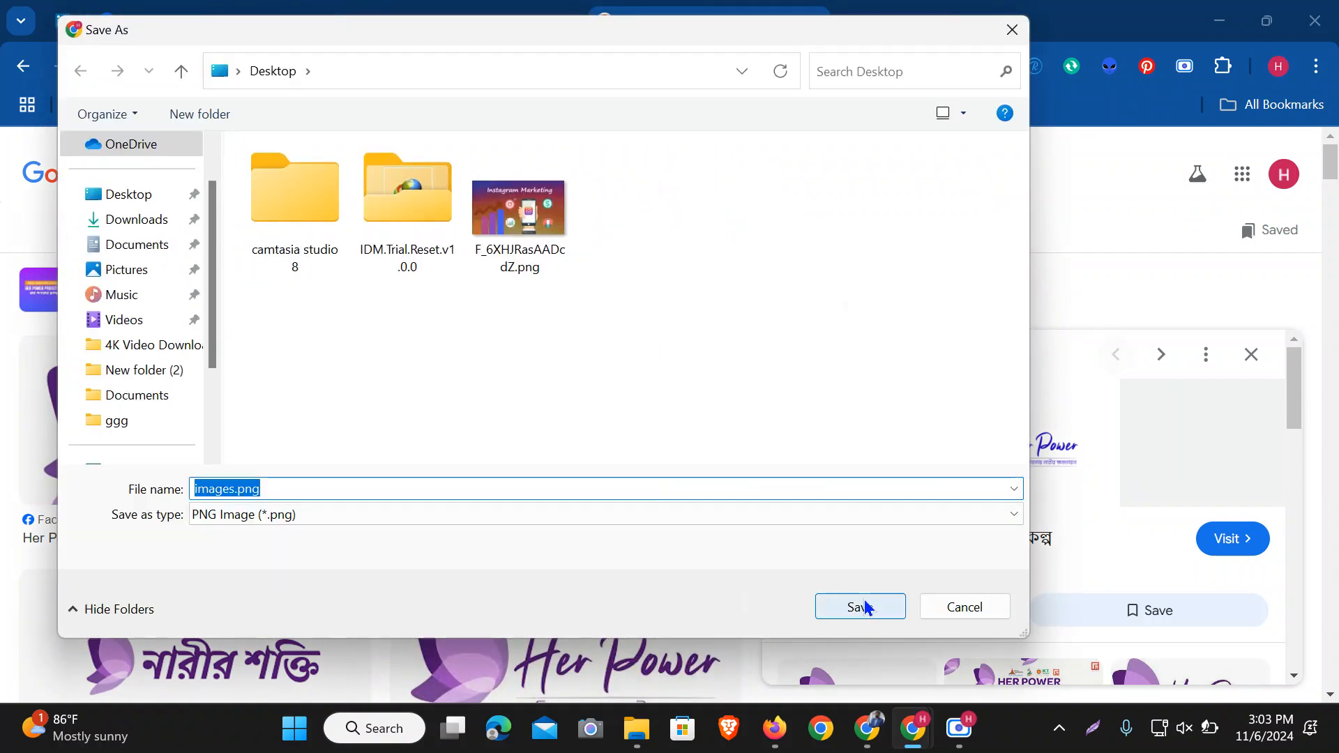
{"action": "left_click", "coordinate": [134, 220]}
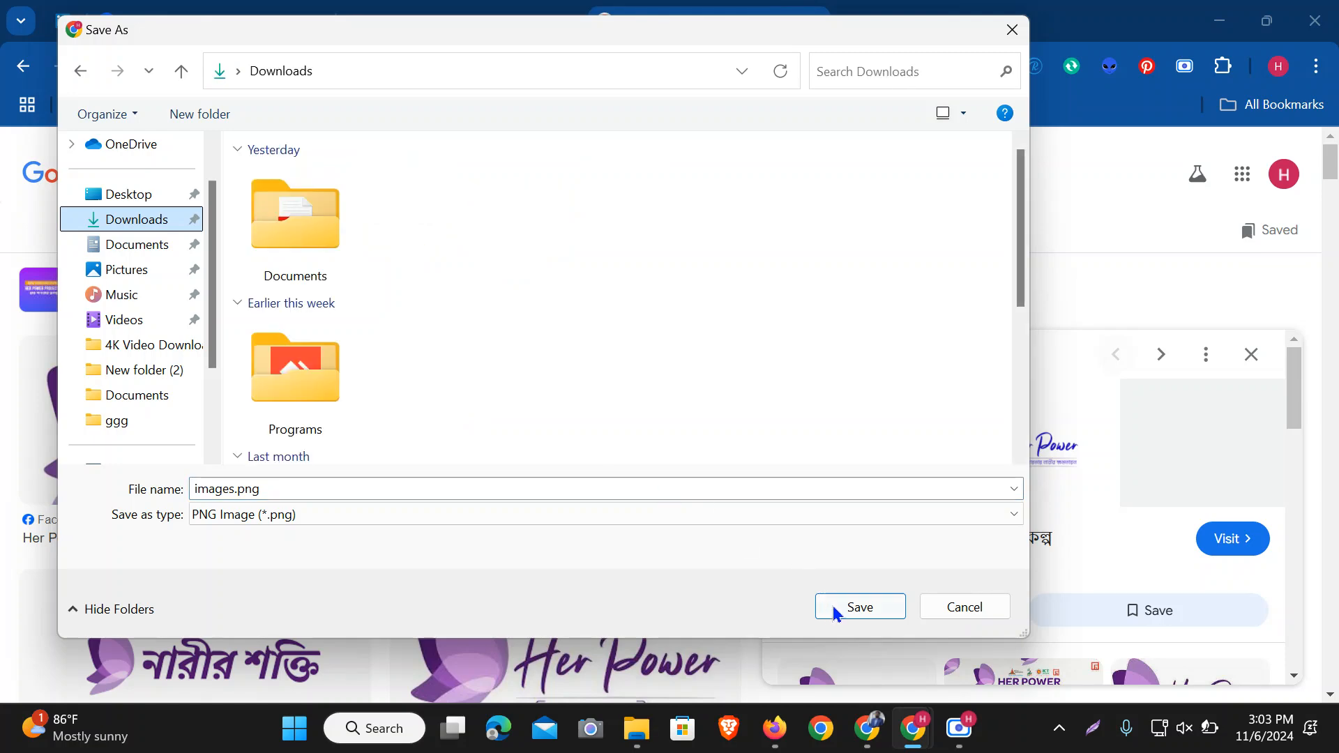
{"action": "left_click", "coordinate": [860, 608]}
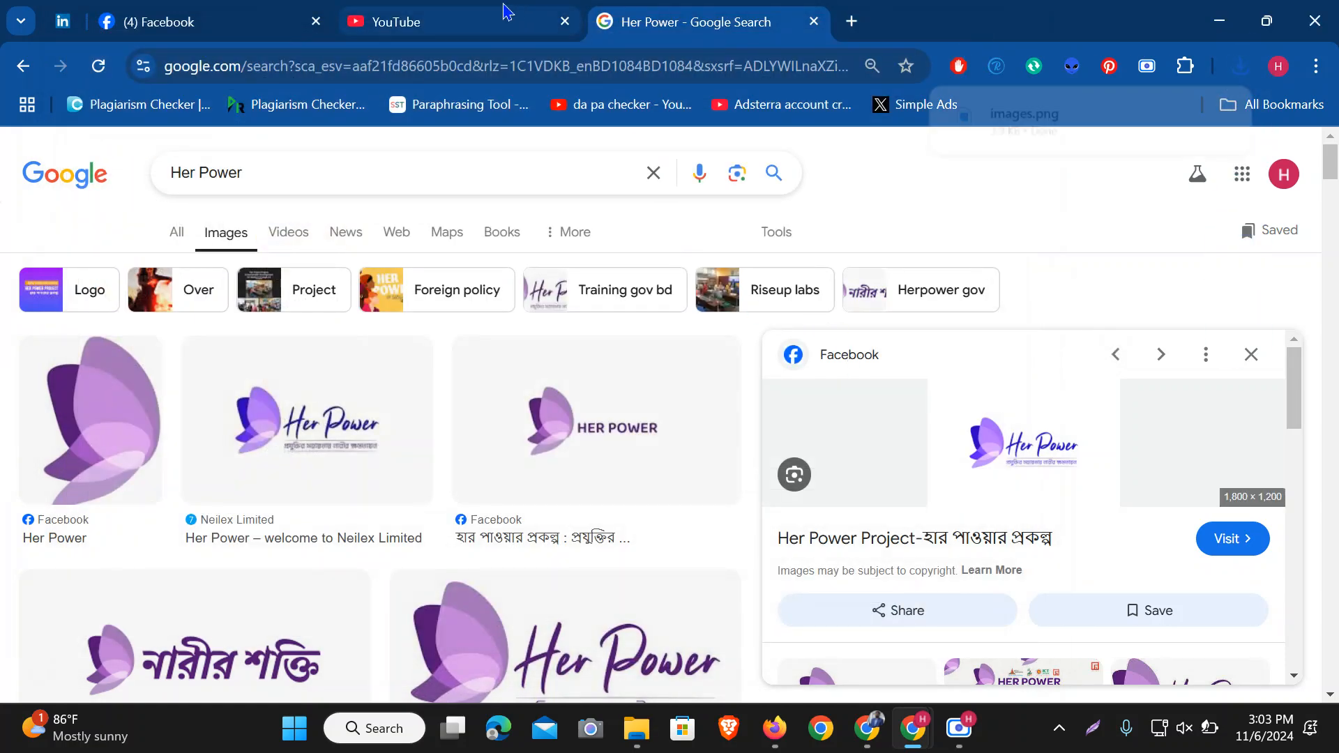
Upload images.png from Downloads as the YouTube channel picture and accept the circular crop around the logo
{"action": "left_click", "coordinate": [509, 15]}
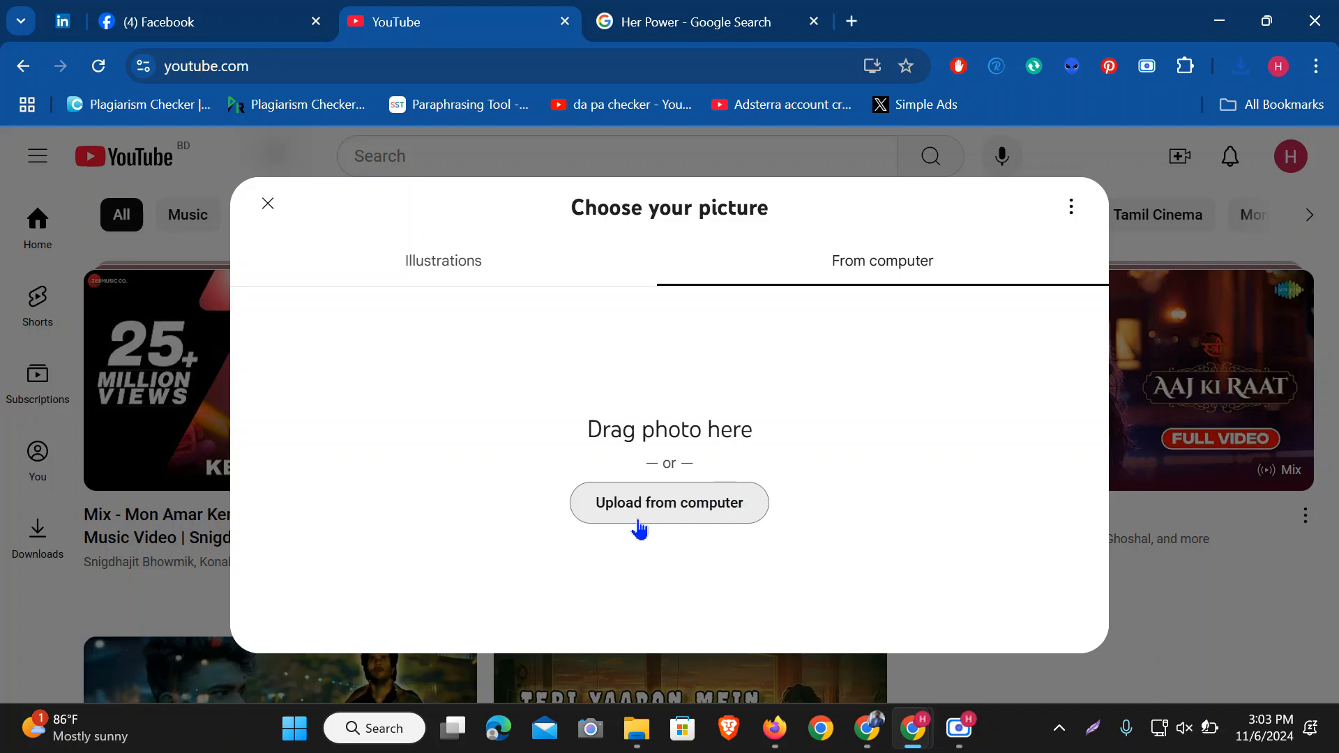
{"action": "left_click", "coordinate": [673, 499]}
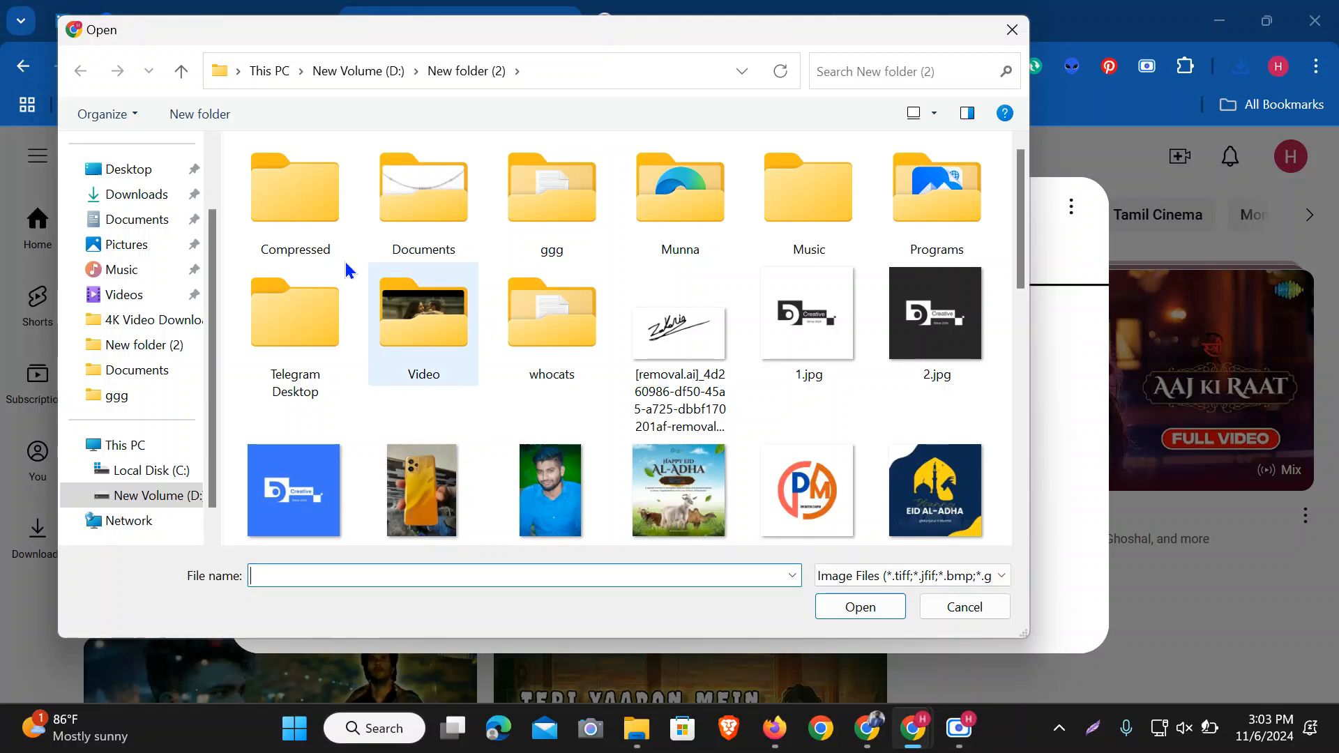
{"action": "left_click", "coordinate": [125, 194]}
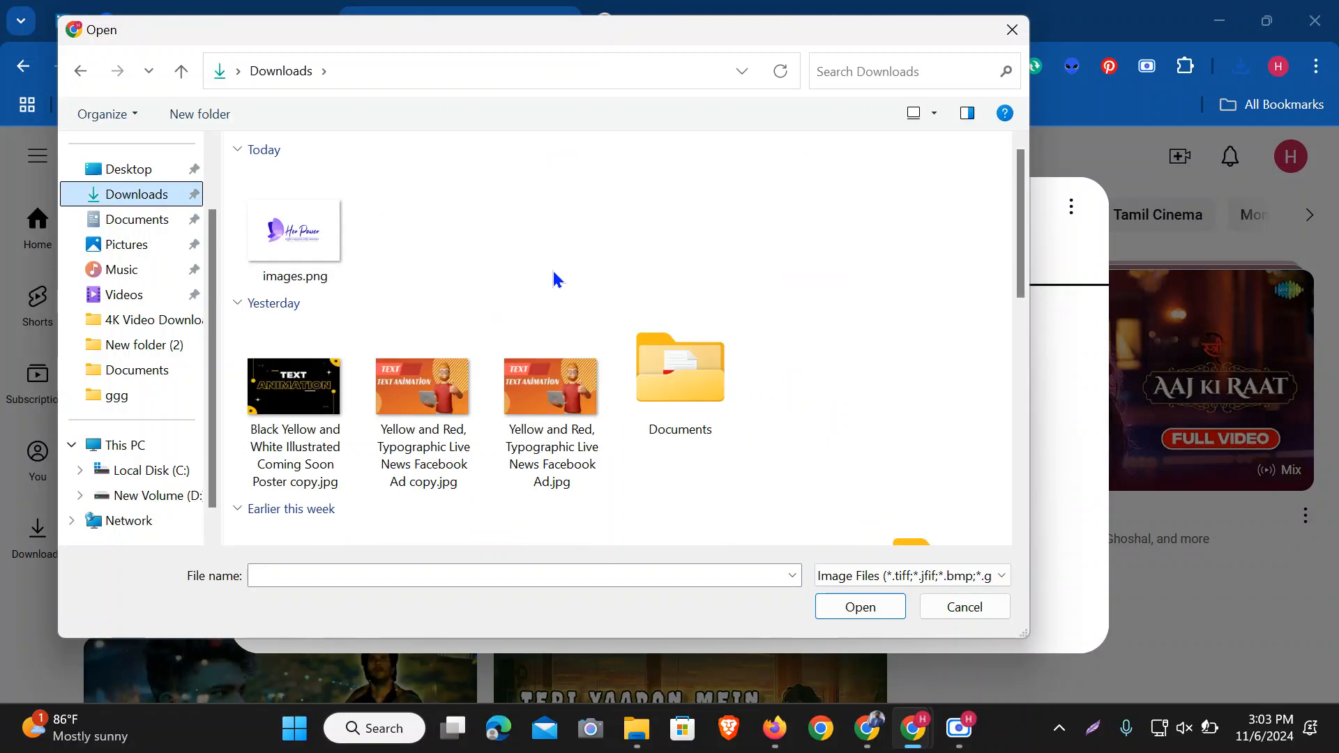
{"action": "double_click", "coordinate": [279, 249]}
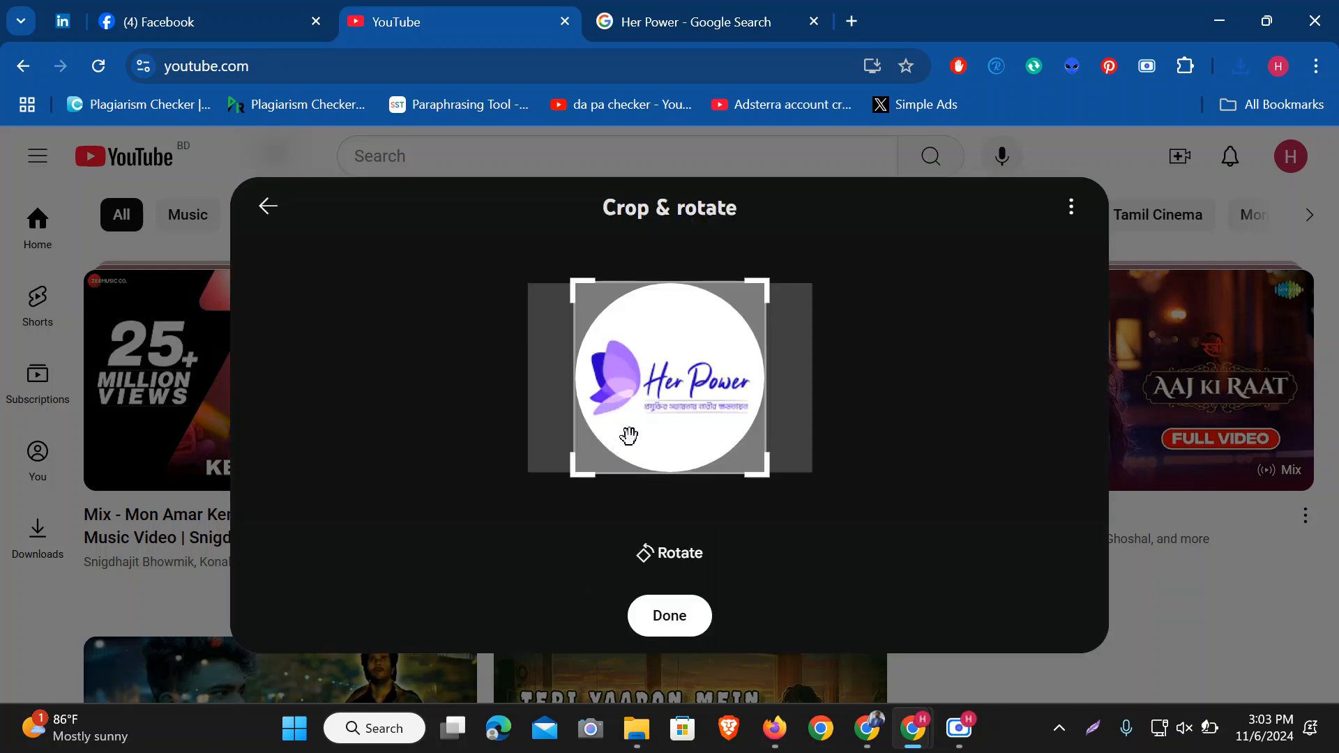
{"action": "left_click_drag", "start_coordinate": [760, 470], "coordinate": [772, 478]}
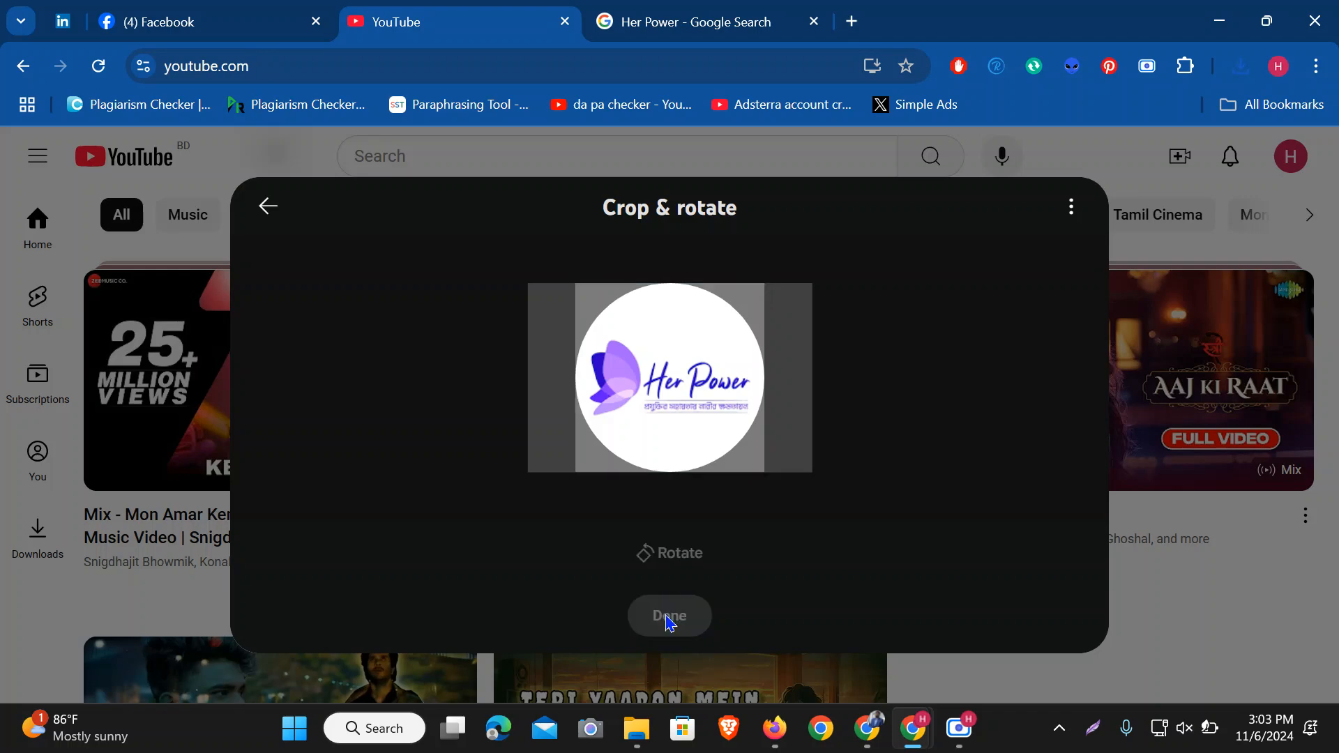
{"action": "left_click", "coordinate": [667, 619]}
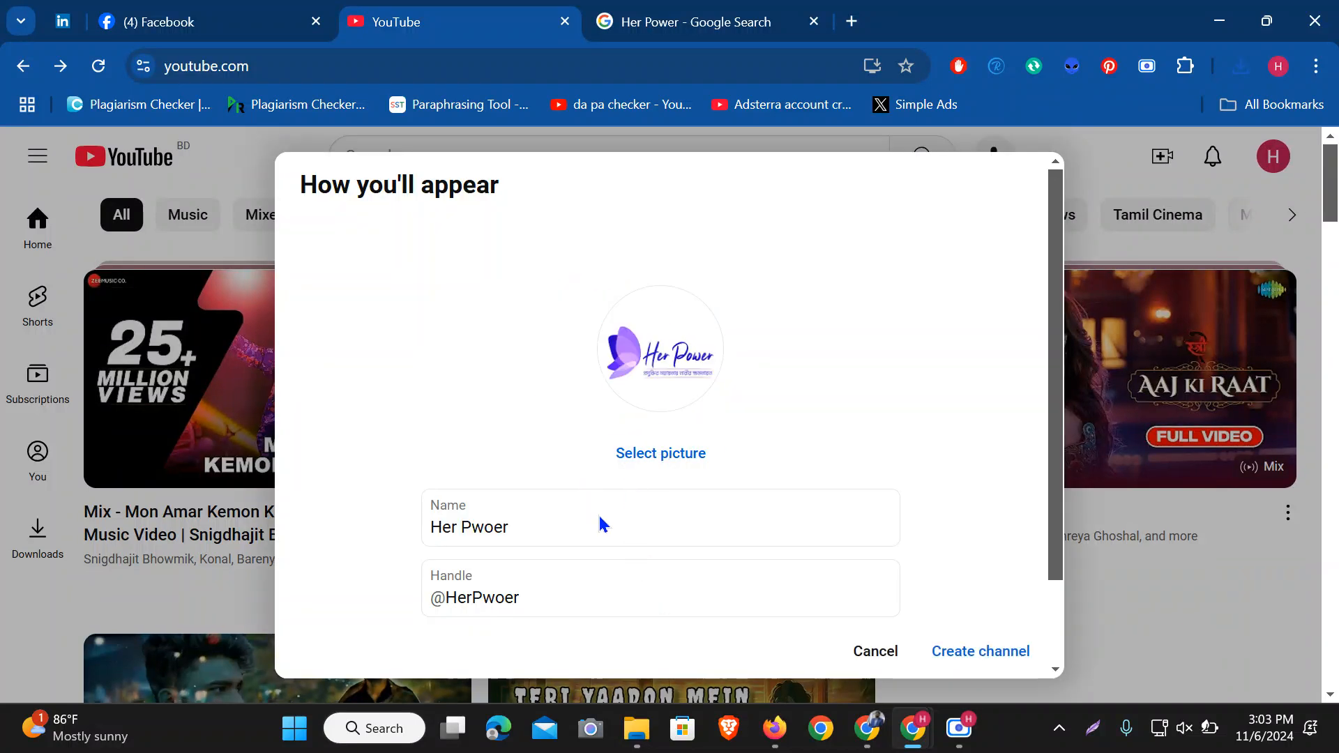
Look through the general Google web results for Her Power to check how the name is written
{"action": "left_click", "coordinate": [650, 15]}
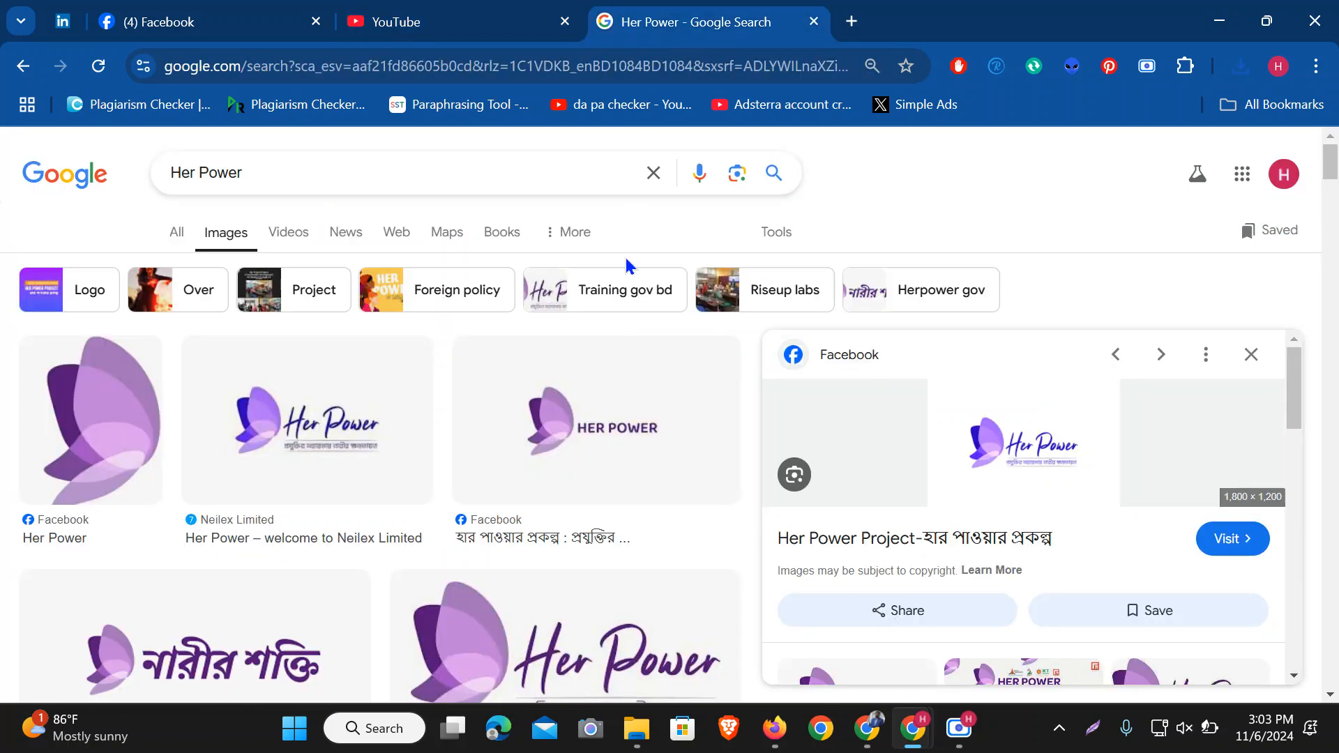
{"action": "left_click", "coordinate": [178, 231]}
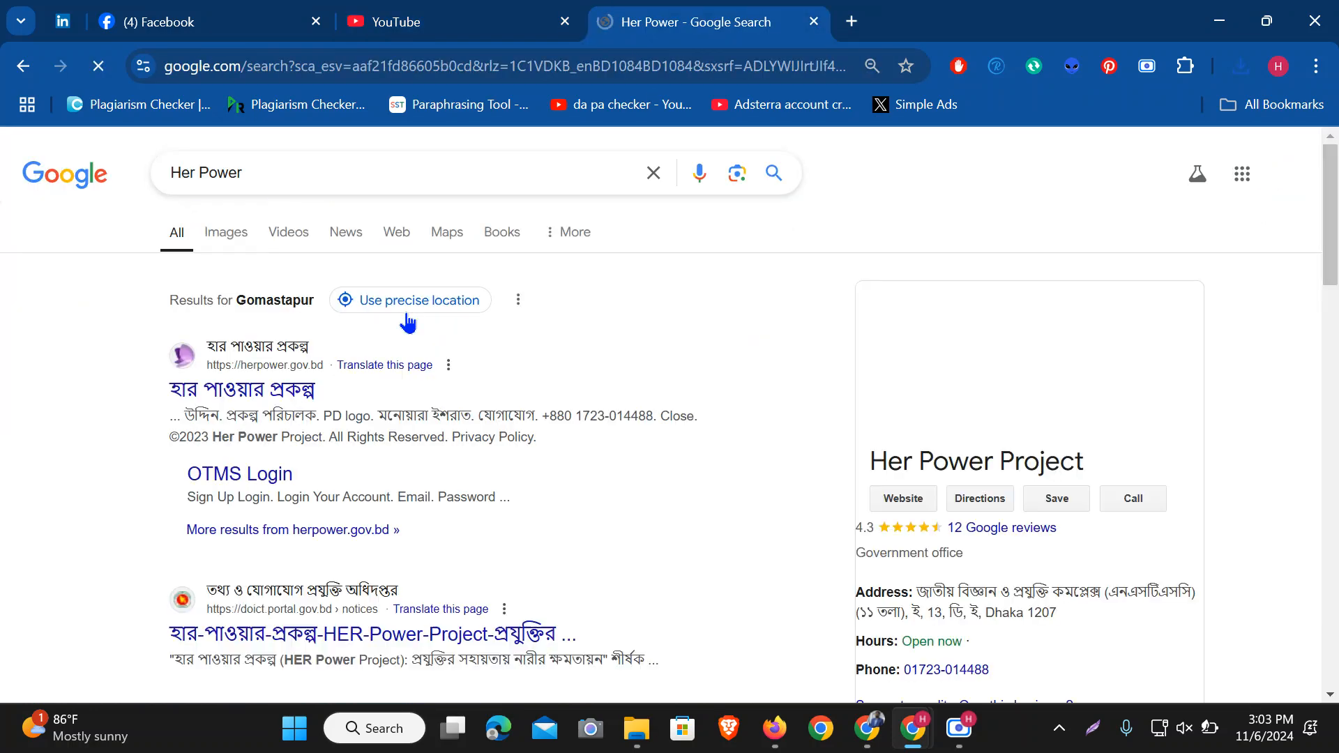
{"action": "left_click", "coordinate": [307, 161]}
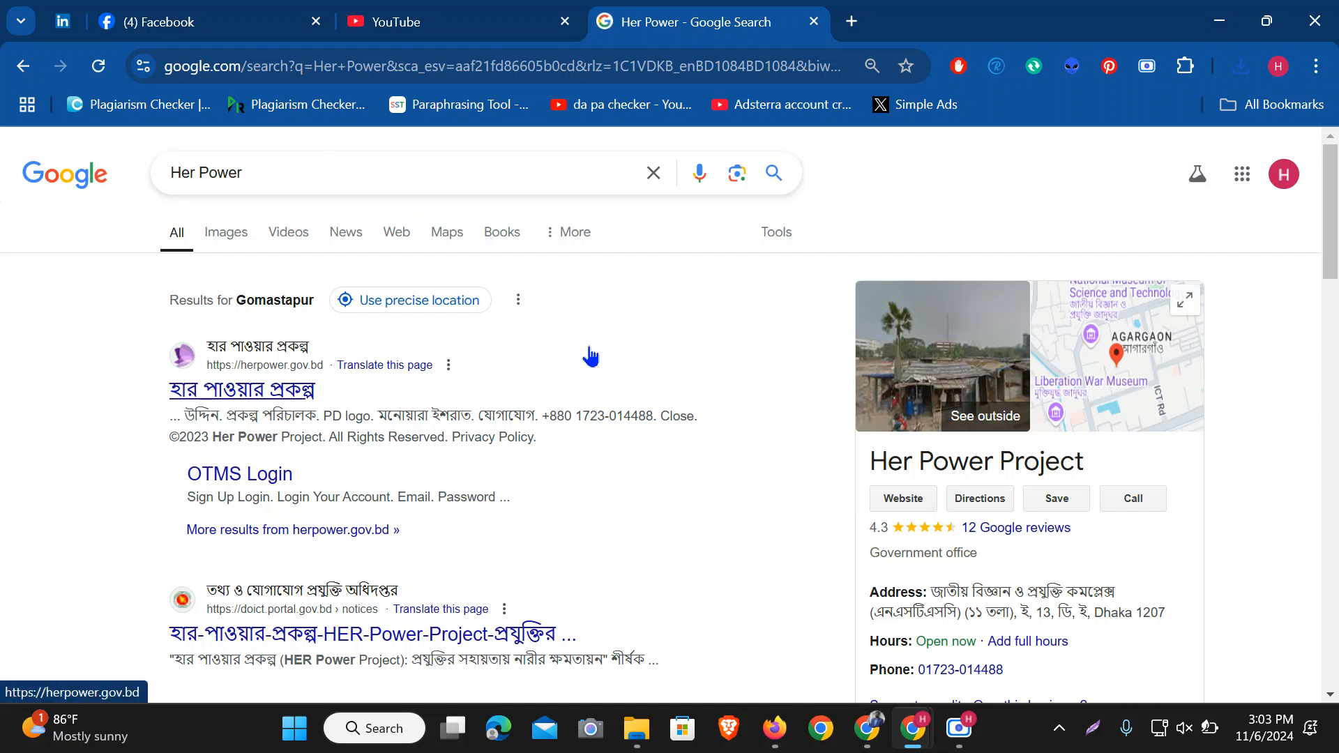
{"action": "scroll", "coordinate": [590, 357], "scroll_direction": "down", "scroll_amount": 8}
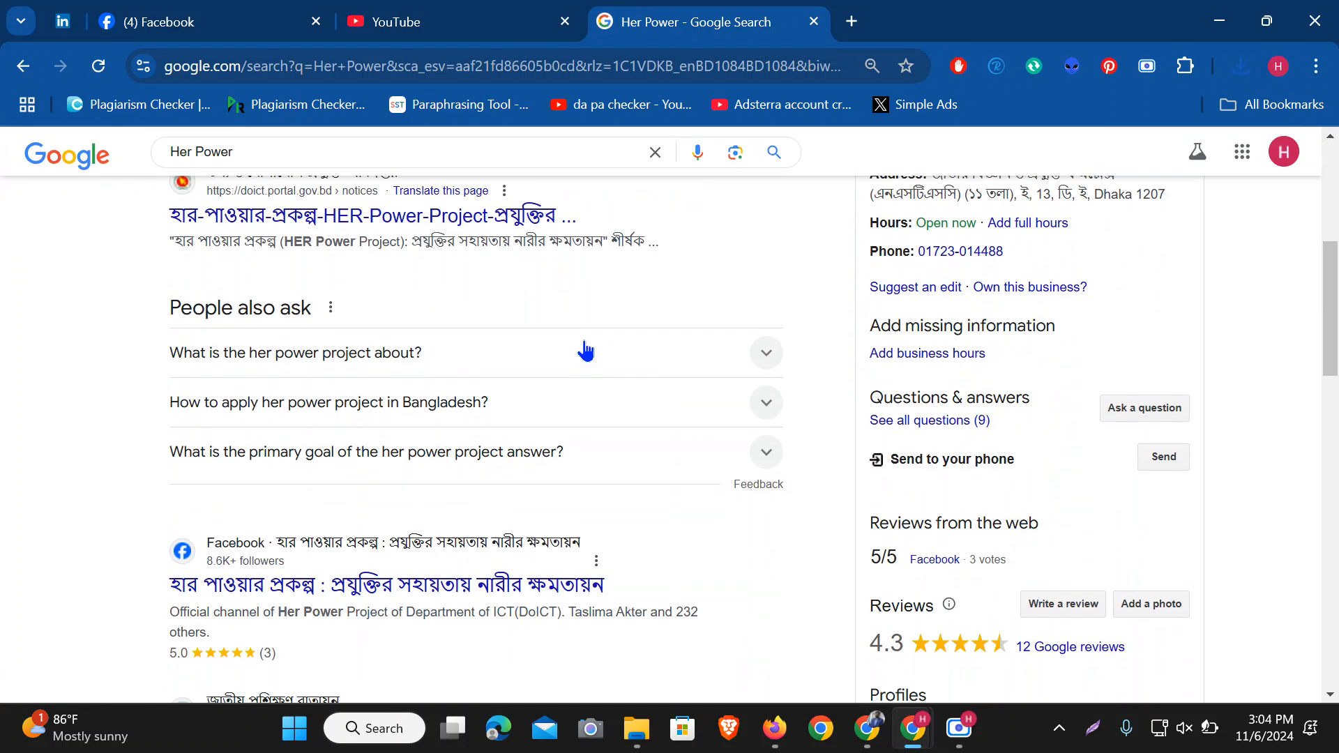
{"action": "scroll", "coordinate": [586, 349], "scroll_direction": "down", "scroll_amount": 5}
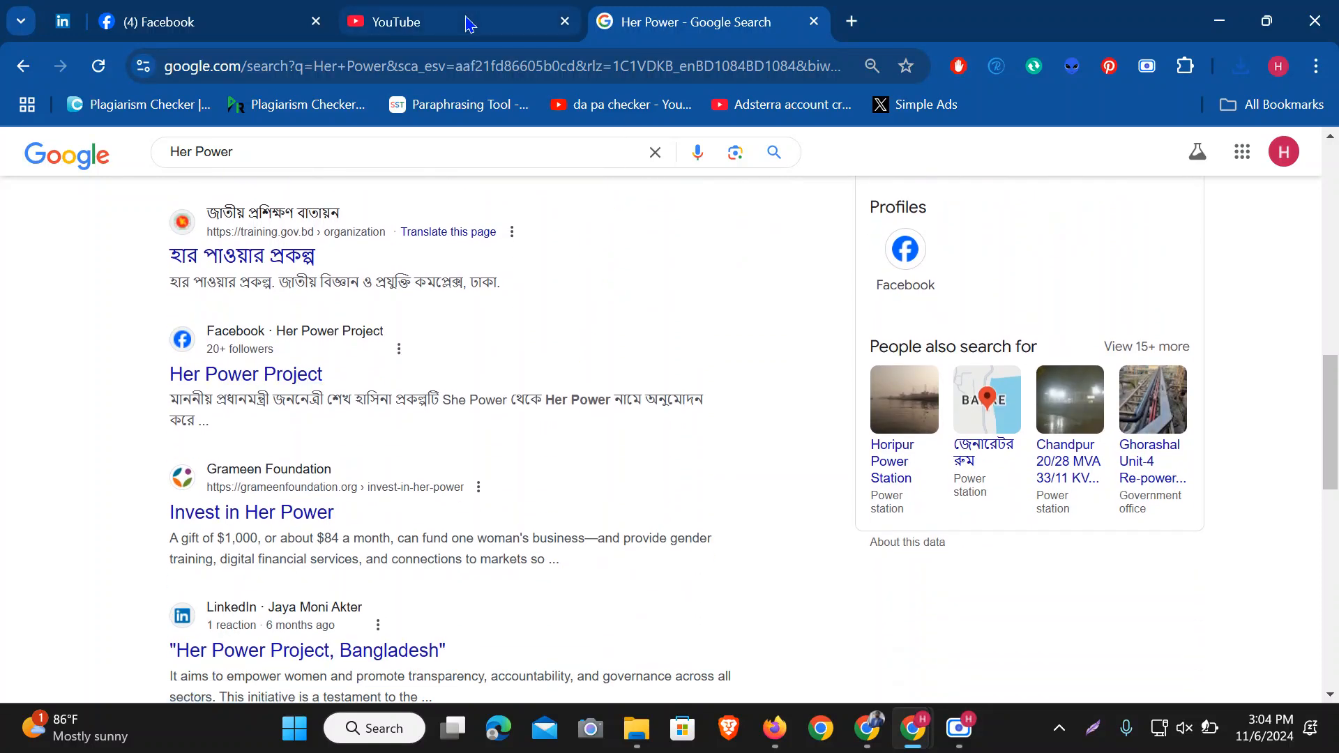
Correct the spelling of the channel name to Her Power in the YouTube channel creation form
{"action": "mouse_move", "coordinate": [466, 24]}
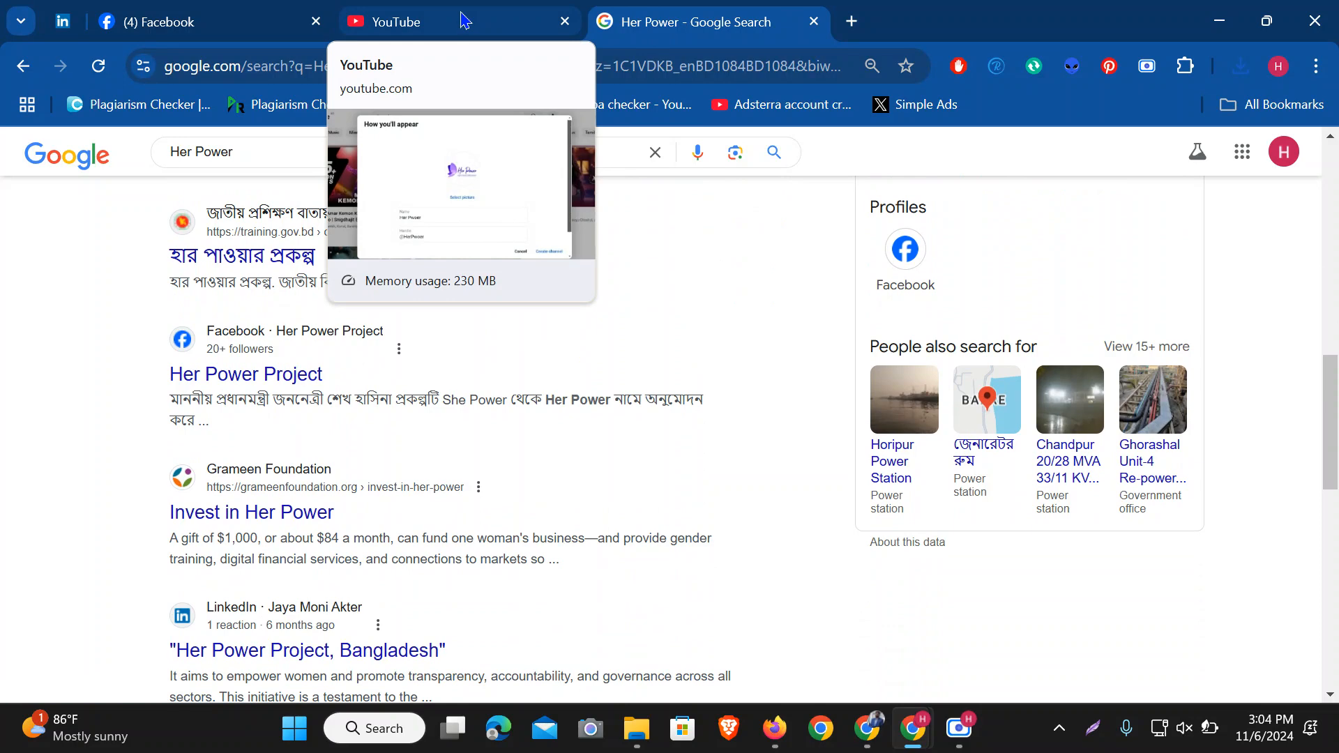
{"action": "left_click", "coordinate": [462, 21]}
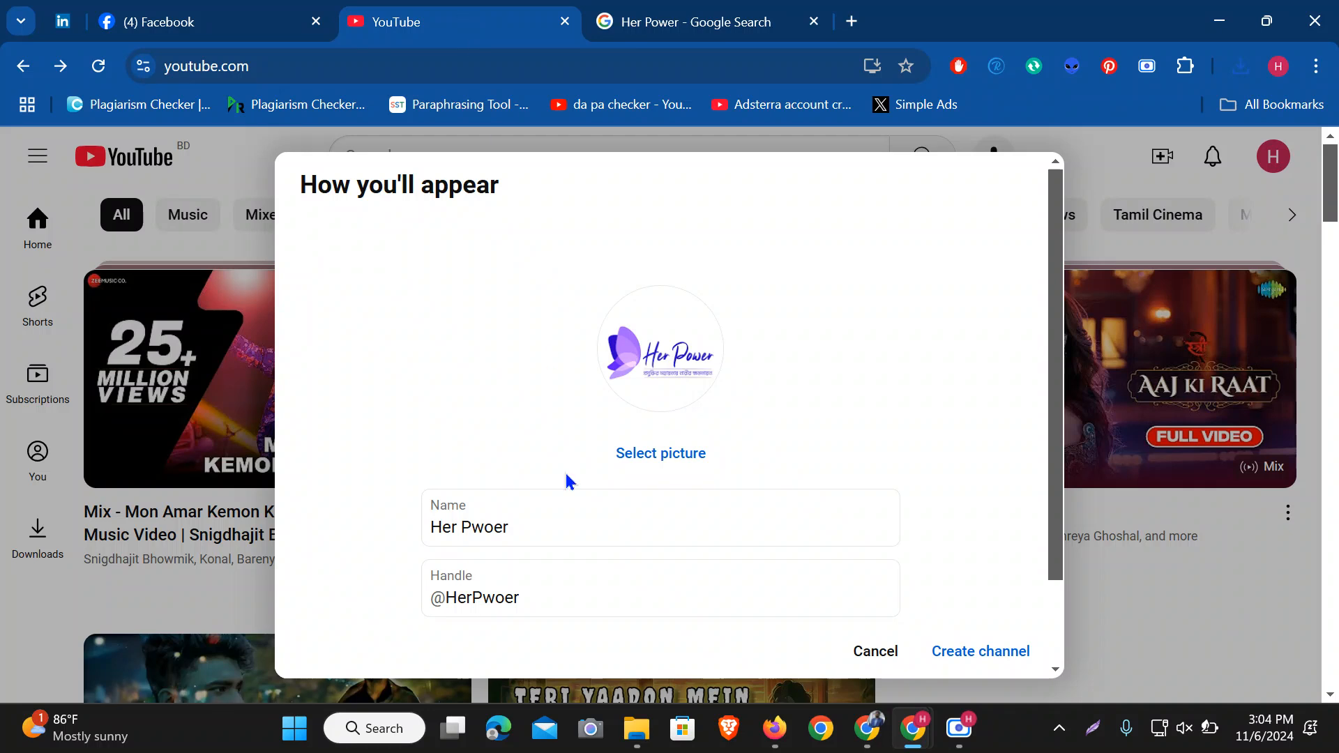
{"action": "left_click", "coordinate": [496, 525]}
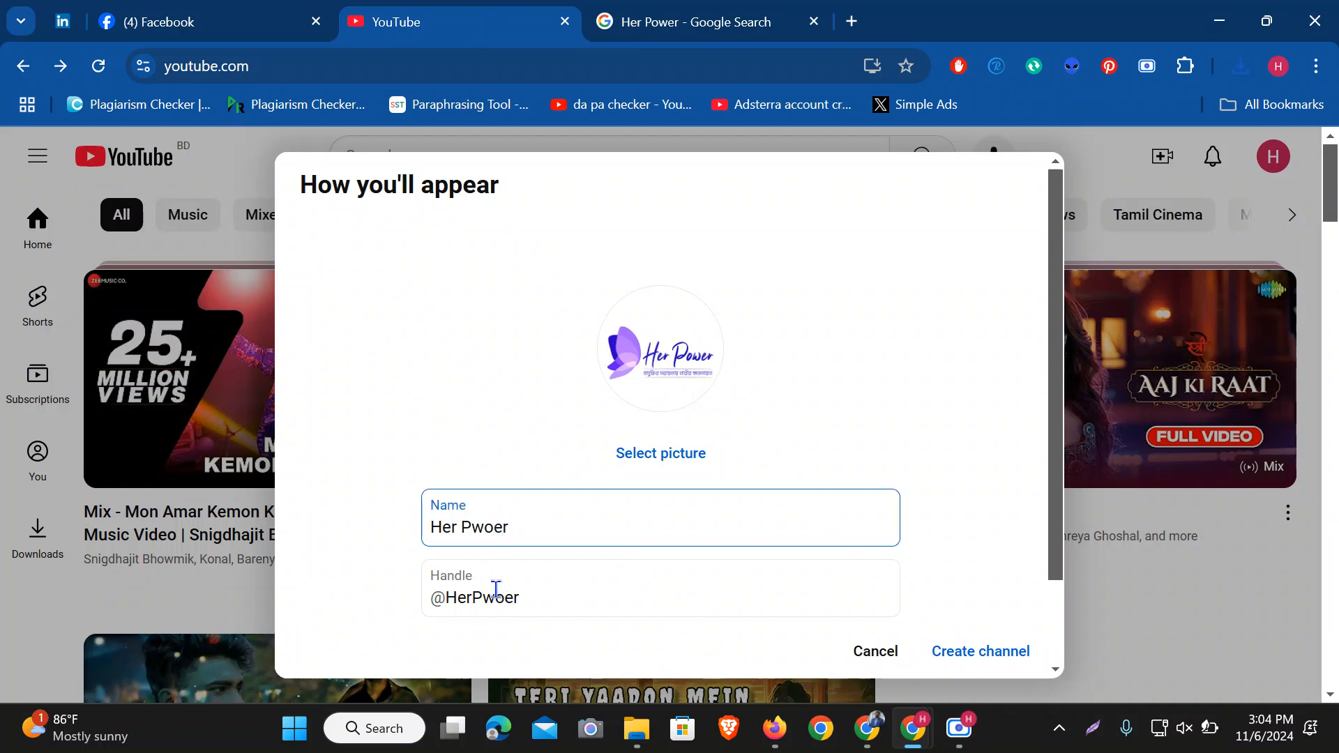
{"action": "left_click", "coordinate": [474, 530]}
{"action": "type", "text": "o"}
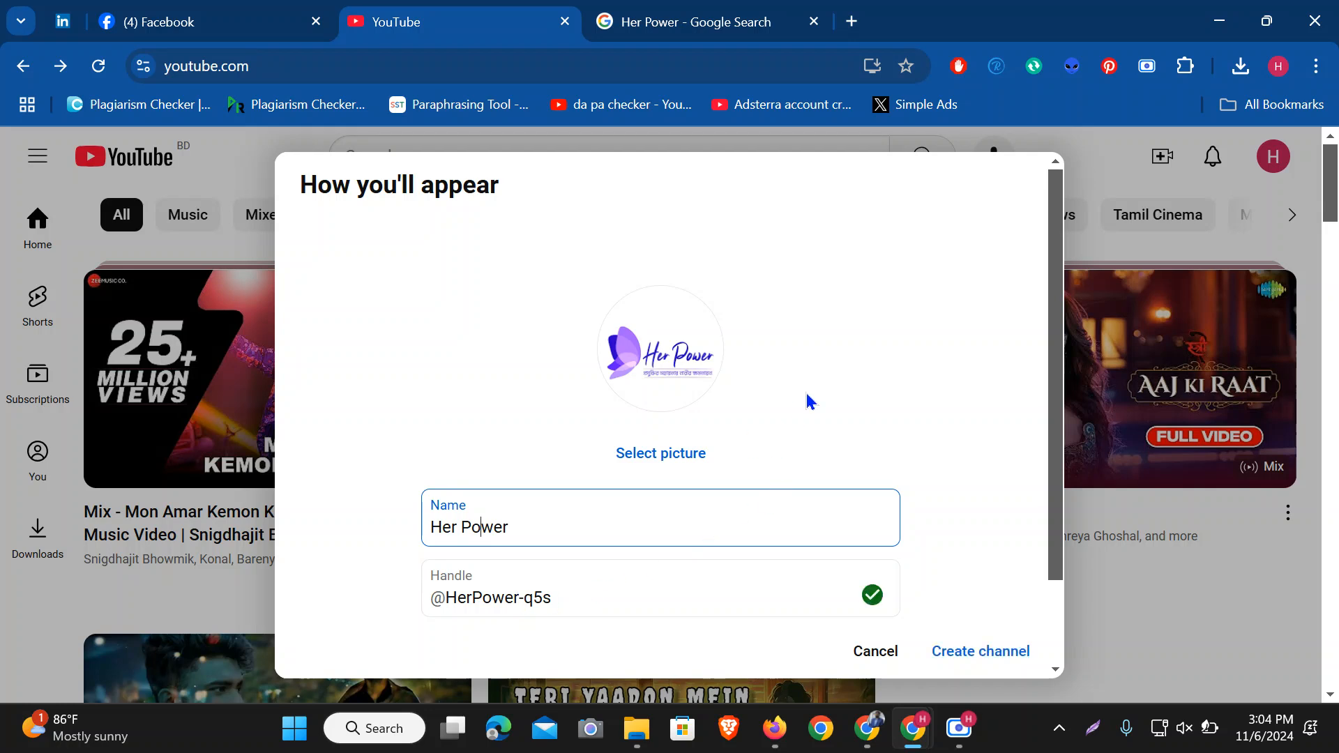
{"action": "left_click", "coordinate": [575, 518]}
{"action": "left_click", "coordinate": [590, 598]}
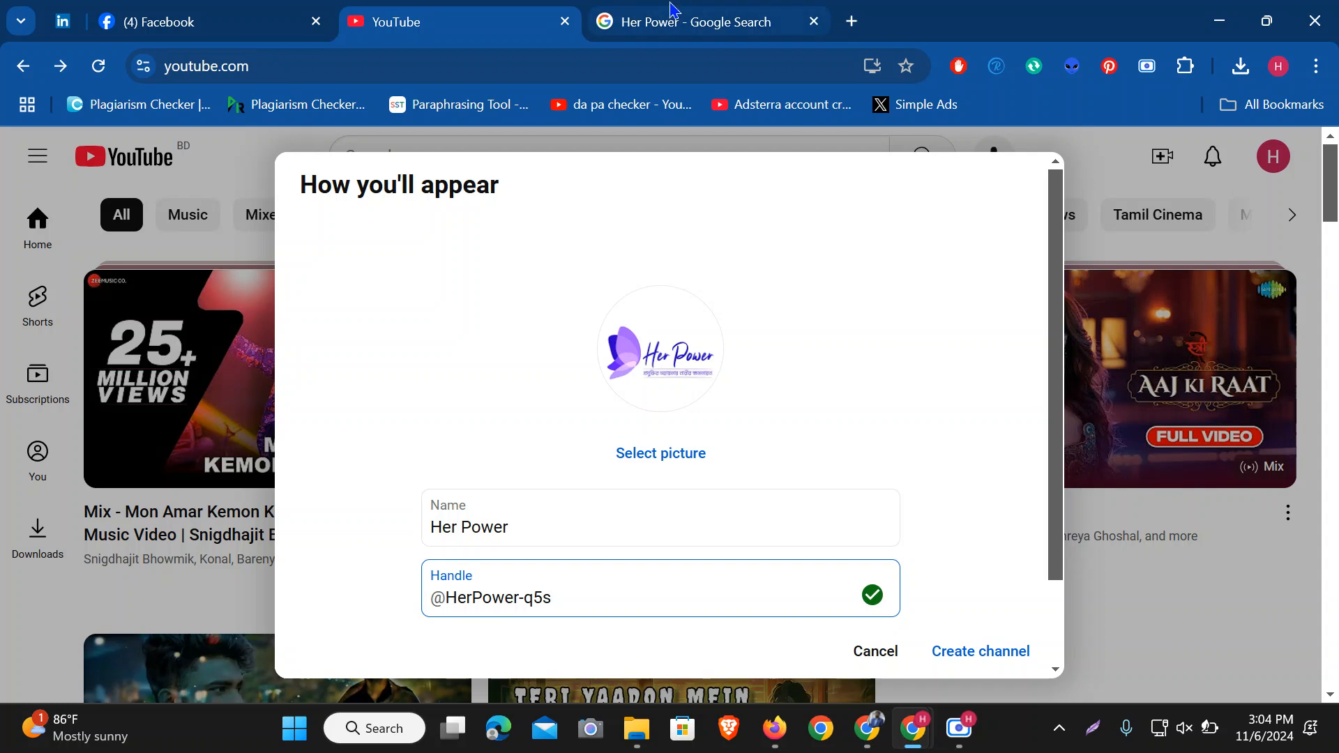
{"action": "left_click", "coordinate": [553, 519]}
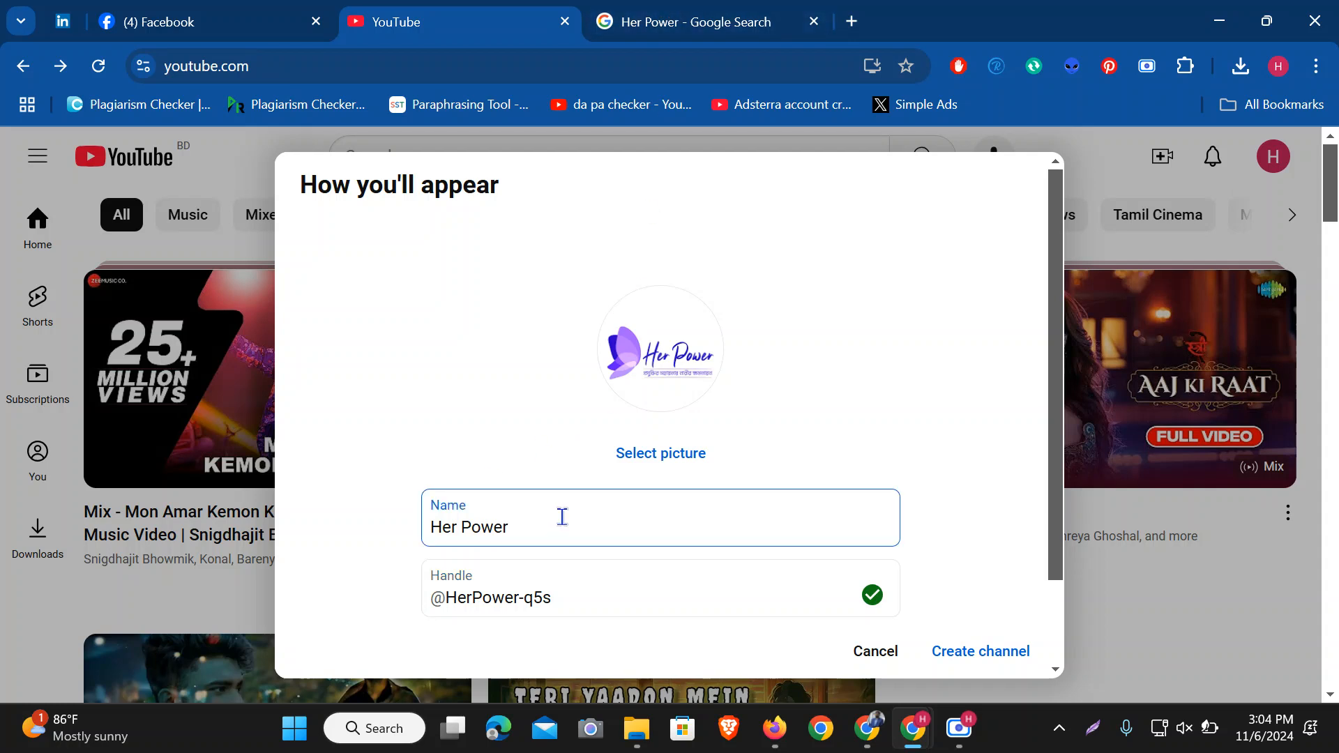
{"action": "left_click", "coordinate": [835, 439]}
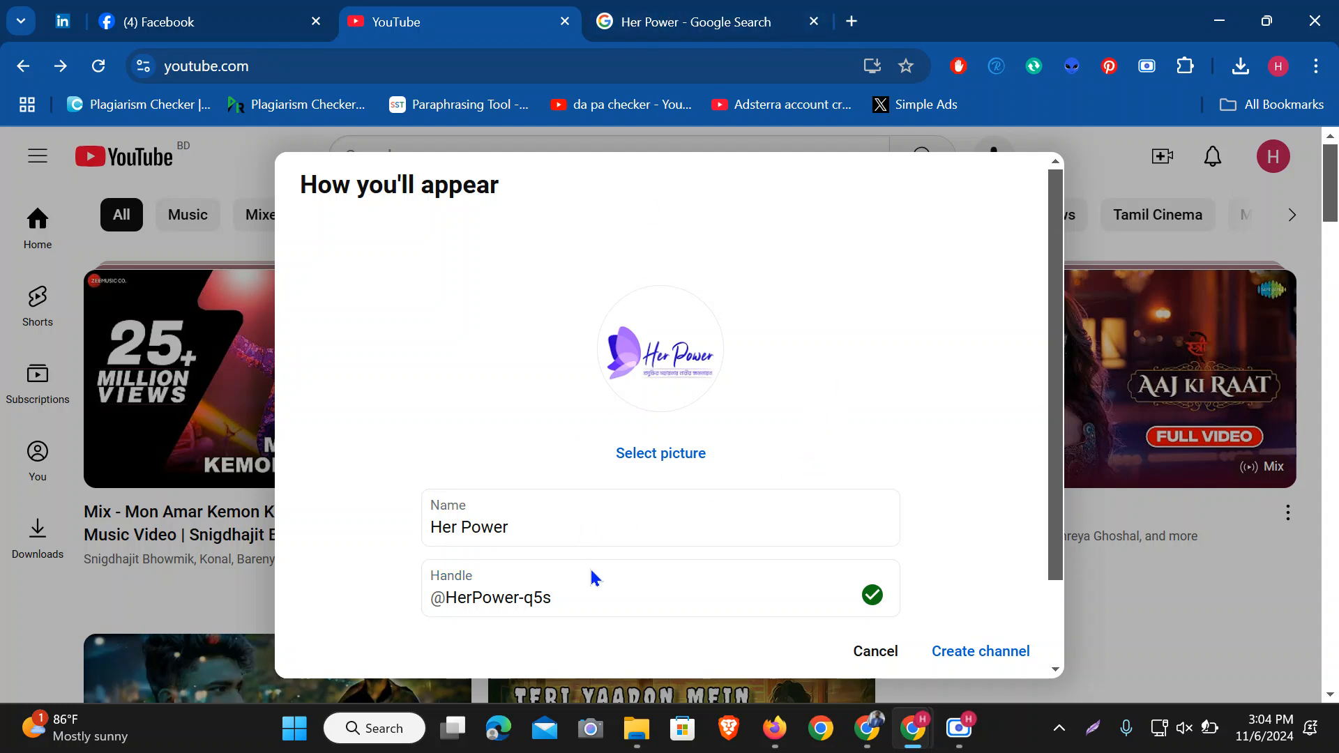
Try the shorter handle HerPower and the variant HerPower.db for the channel
{"action": "left_click", "coordinate": [618, 605]}
{"action": "key", "text": "BackSpace"}
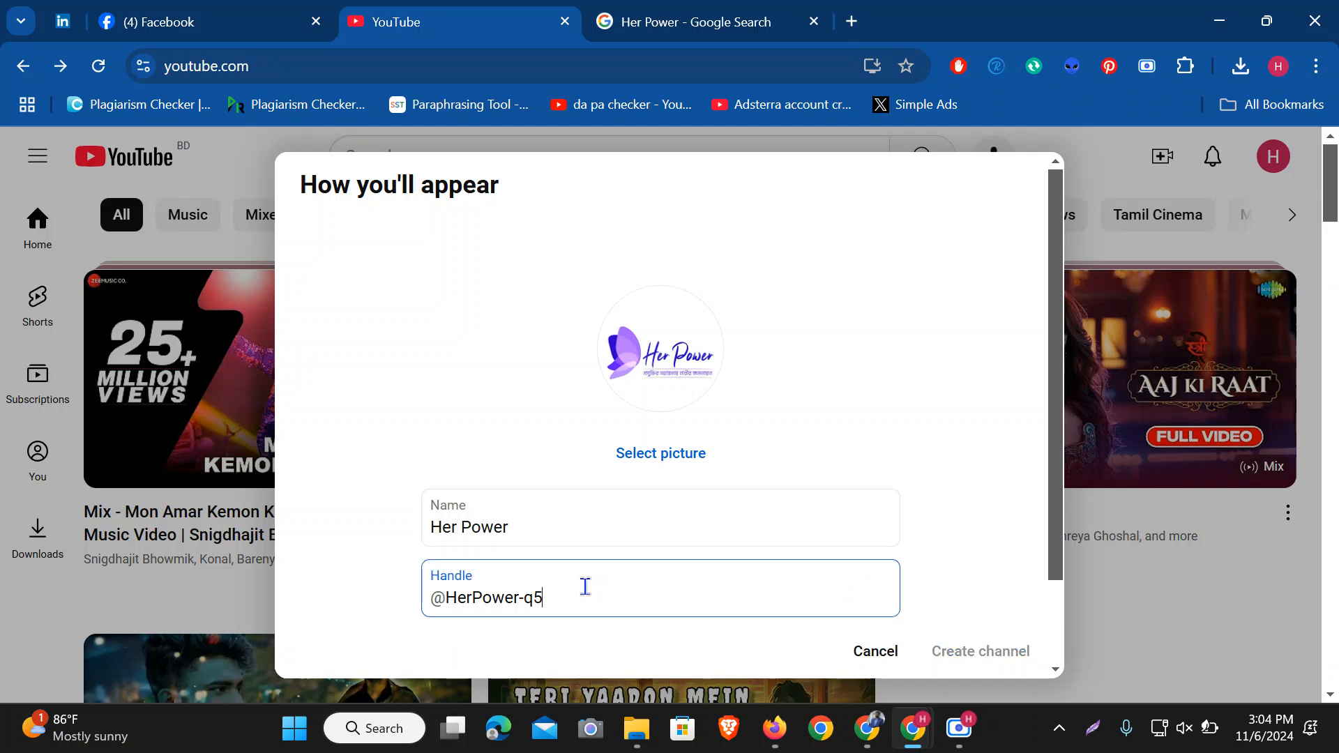
{"action": "left_click", "coordinate": [944, 459]}
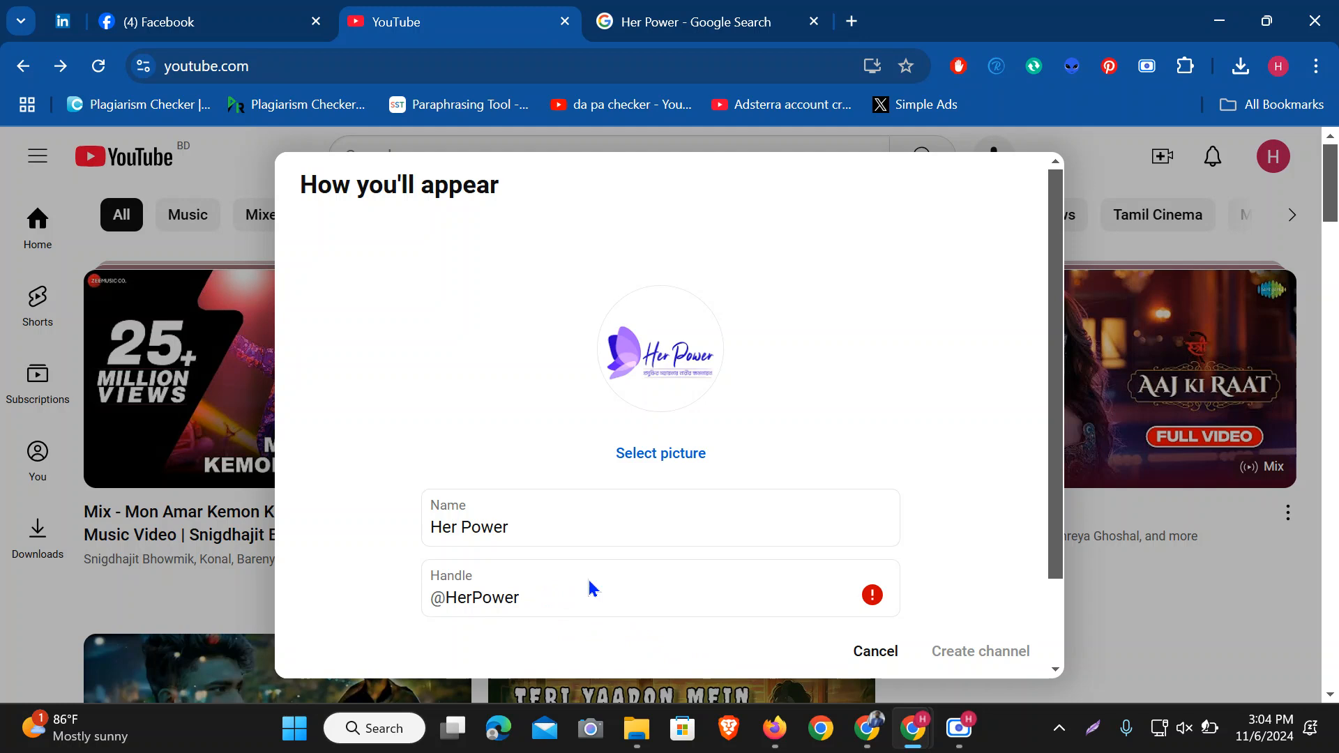
{"action": "left_click", "coordinate": [574, 601]}
{"action": "type", "text": ".db"}
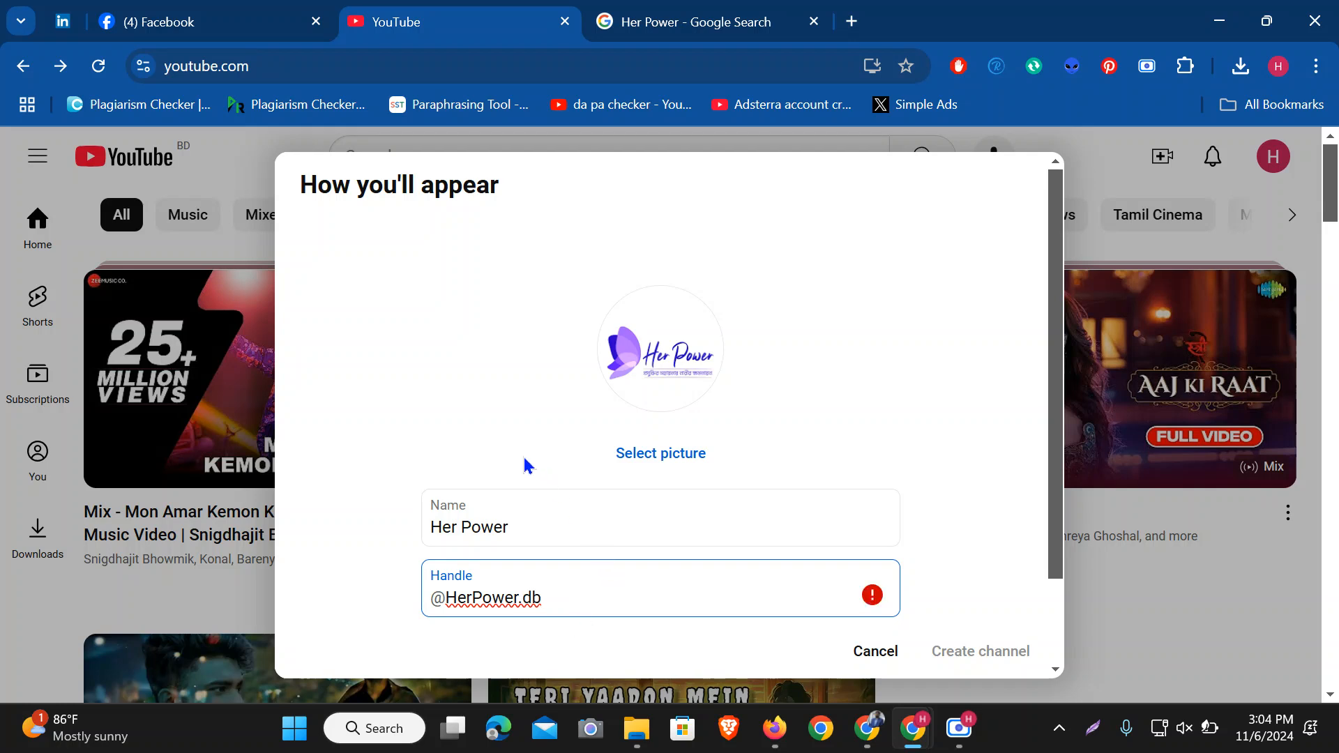
Undo the handle edits and settle on HerPower-q5 as the channel handle
{"action": "left_click_drag", "start_coordinate": [598, 592], "coordinate": [357, 598]}
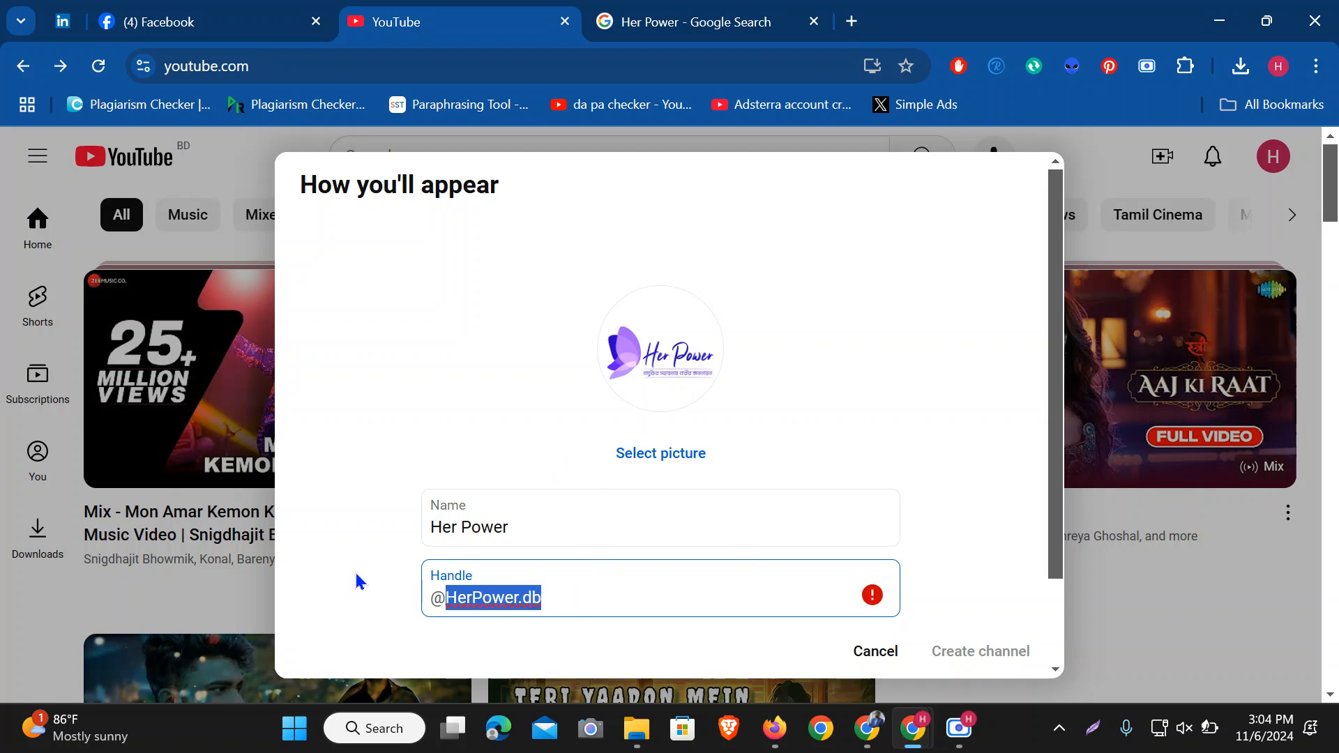
{"action": "key", "text": "ctrl+z"}
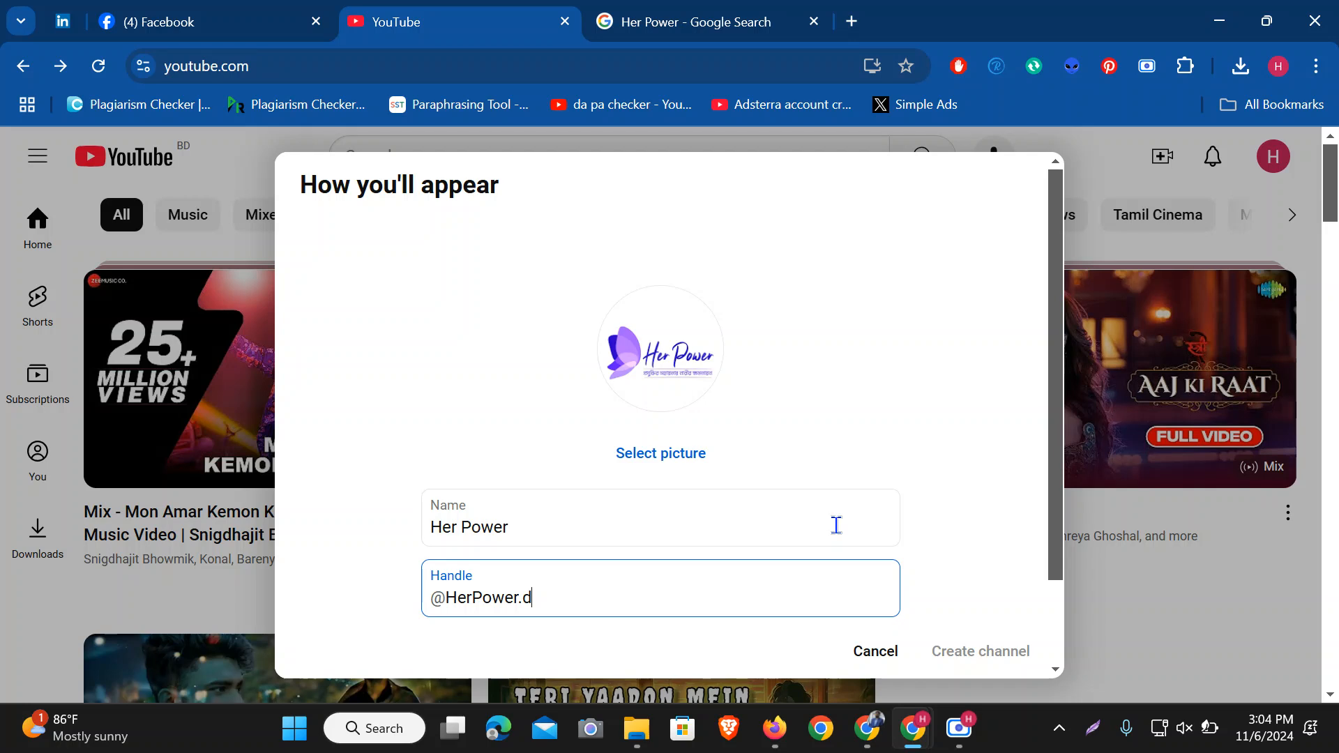
{"action": "left_click", "coordinate": [1007, 529]}
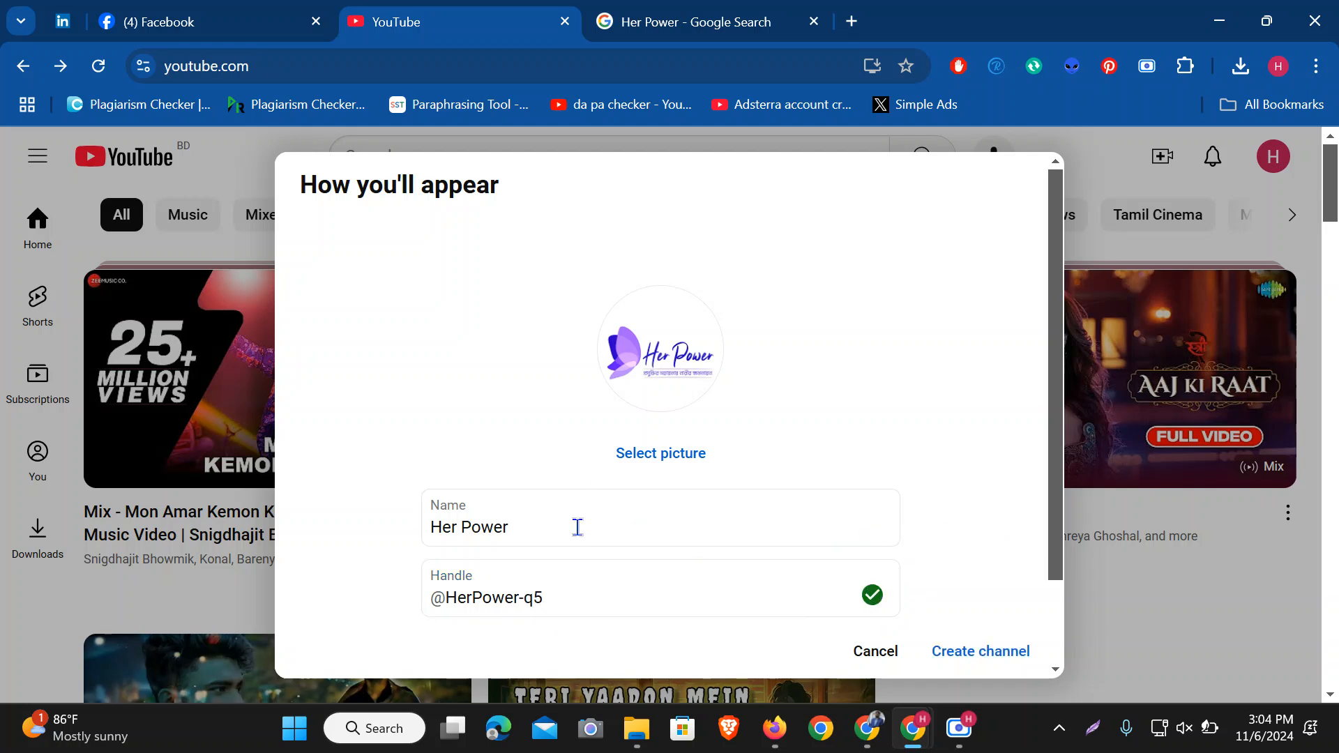
Create the channel with the entered name, handle and picture, and view its new page
{"action": "scroll", "coordinate": [576, 519], "scroll_direction": "down", "scroll_amount": 2}
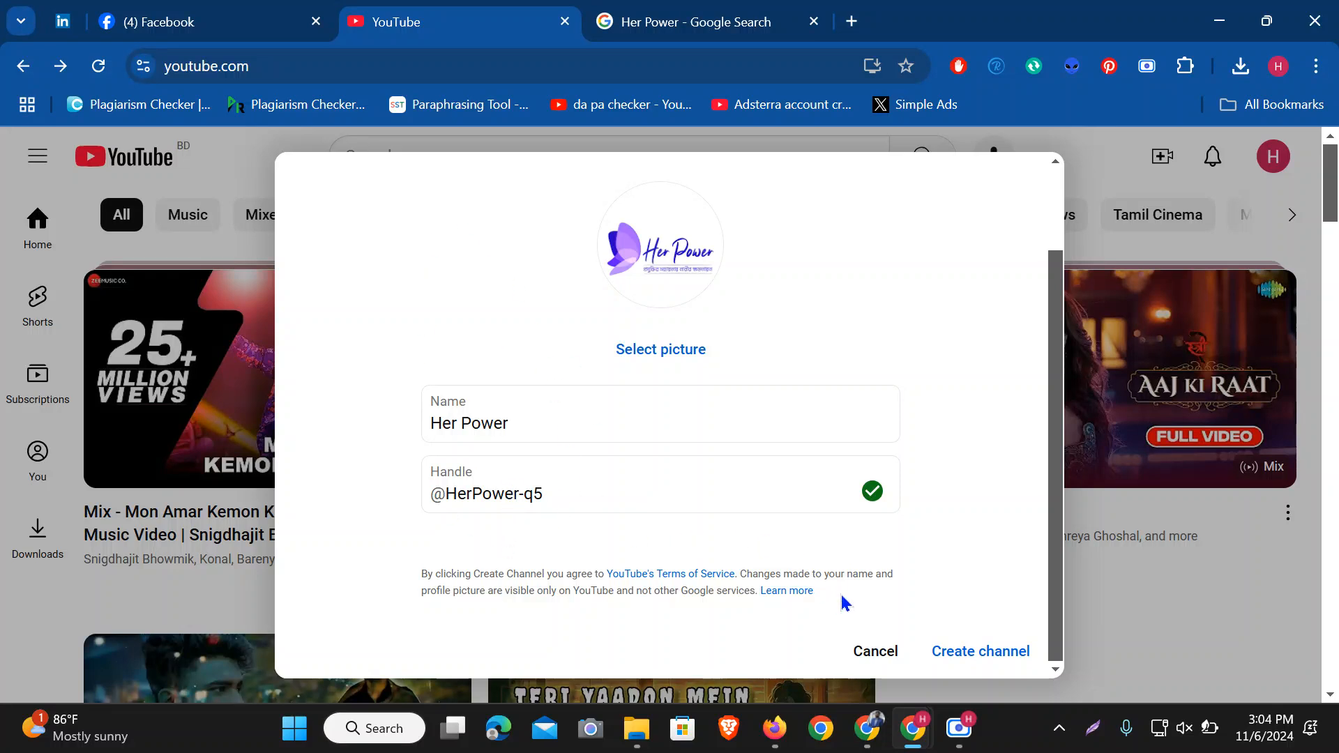
{"action": "left_click", "coordinate": [984, 651]}
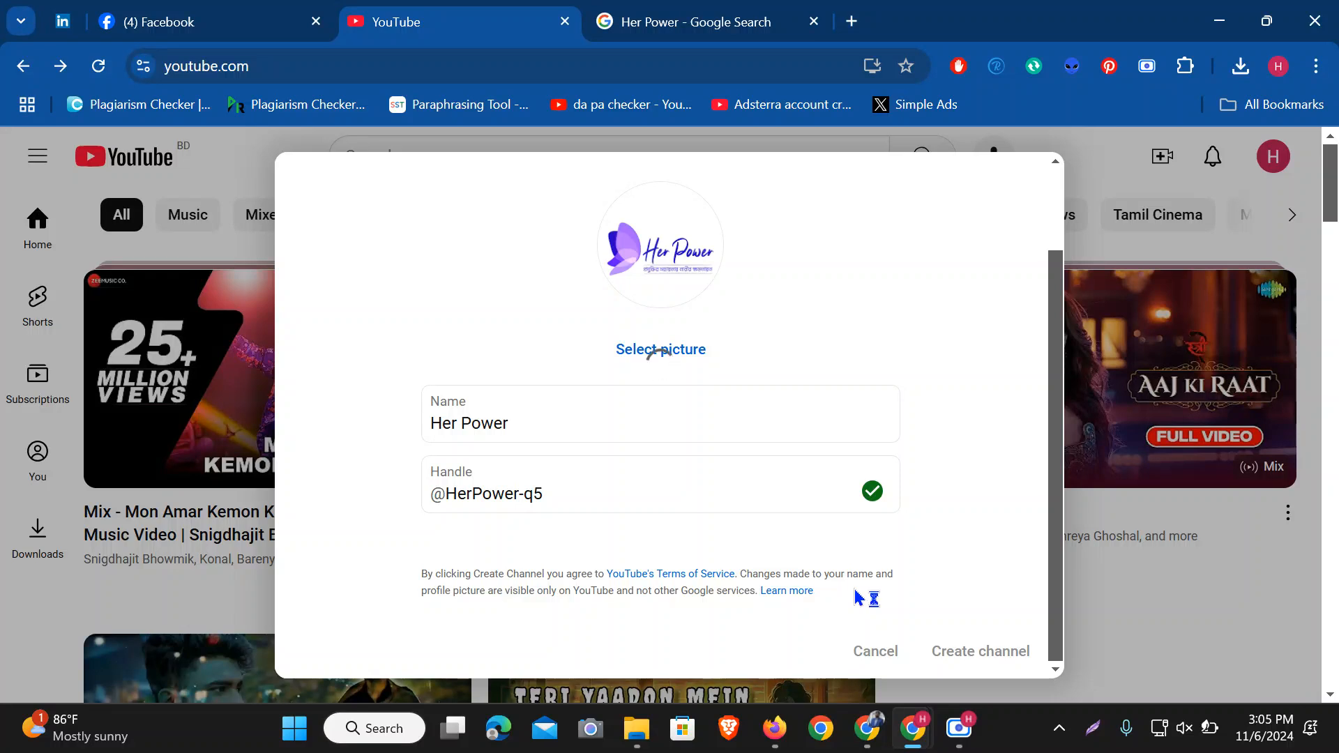
{"action": "mouse_move", "coordinate": [1207, 721]}
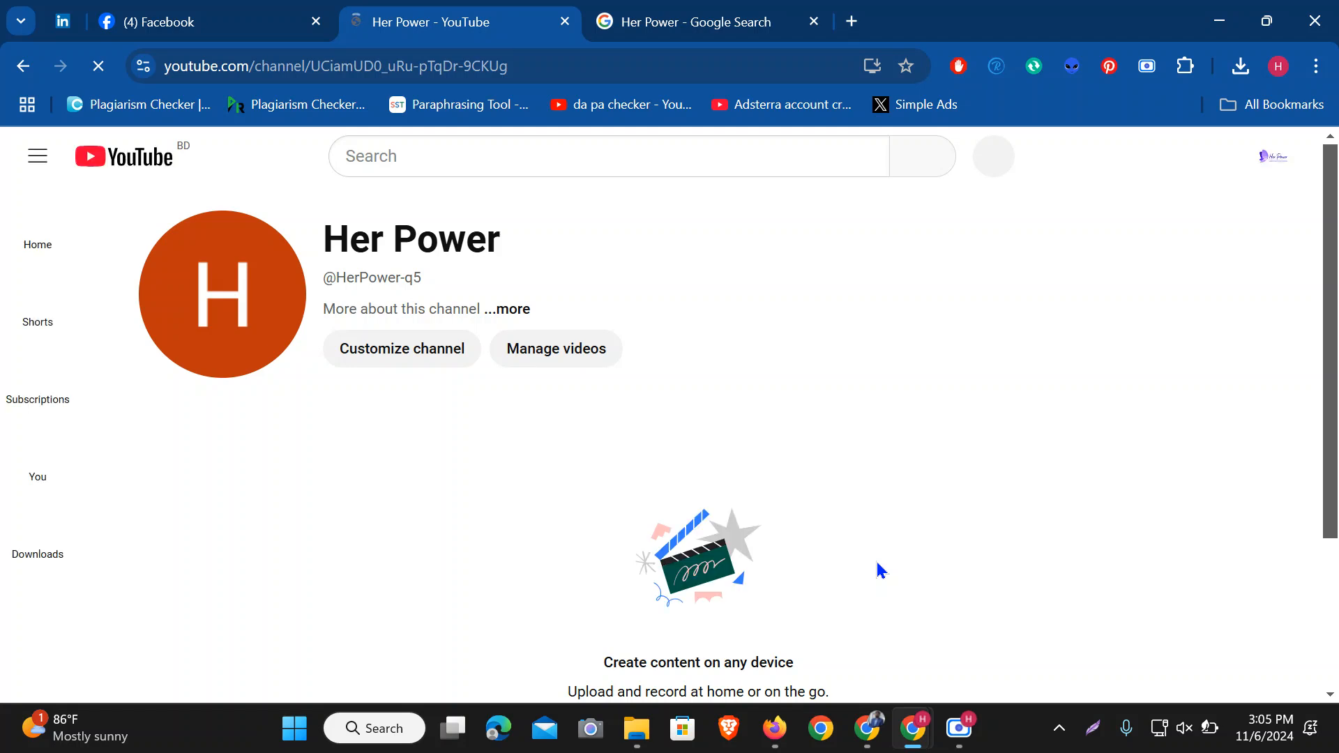
{"action": "scroll", "coordinate": [535, 439], "scroll_direction": "down", "scroll_amount": 2}
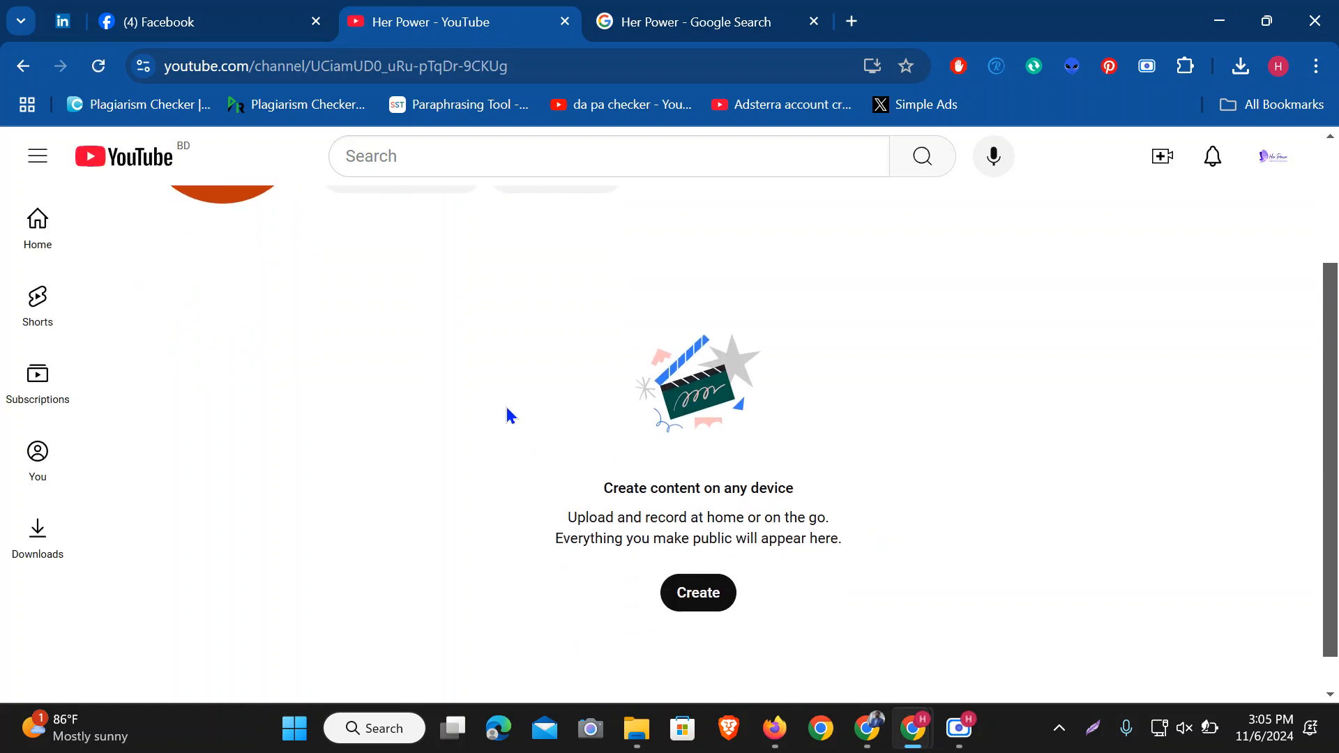
Open the channel customization page in YouTube Studio and dismiss the welcome dialog and the feature tips
{"action": "scroll", "coordinate": [500, 408], "scroll_direction": "up", "scroll_amount": 2}
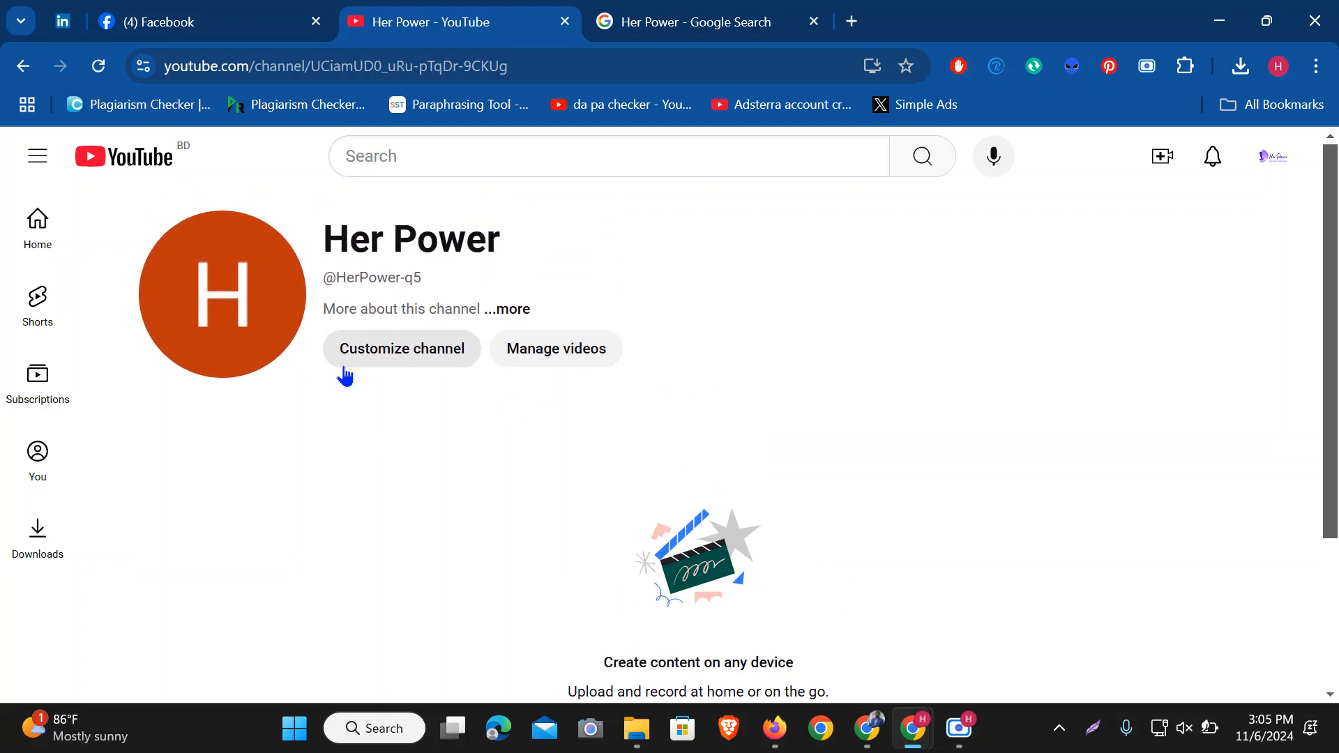
{"action": "left_click", "coordinate": [396, 353]}
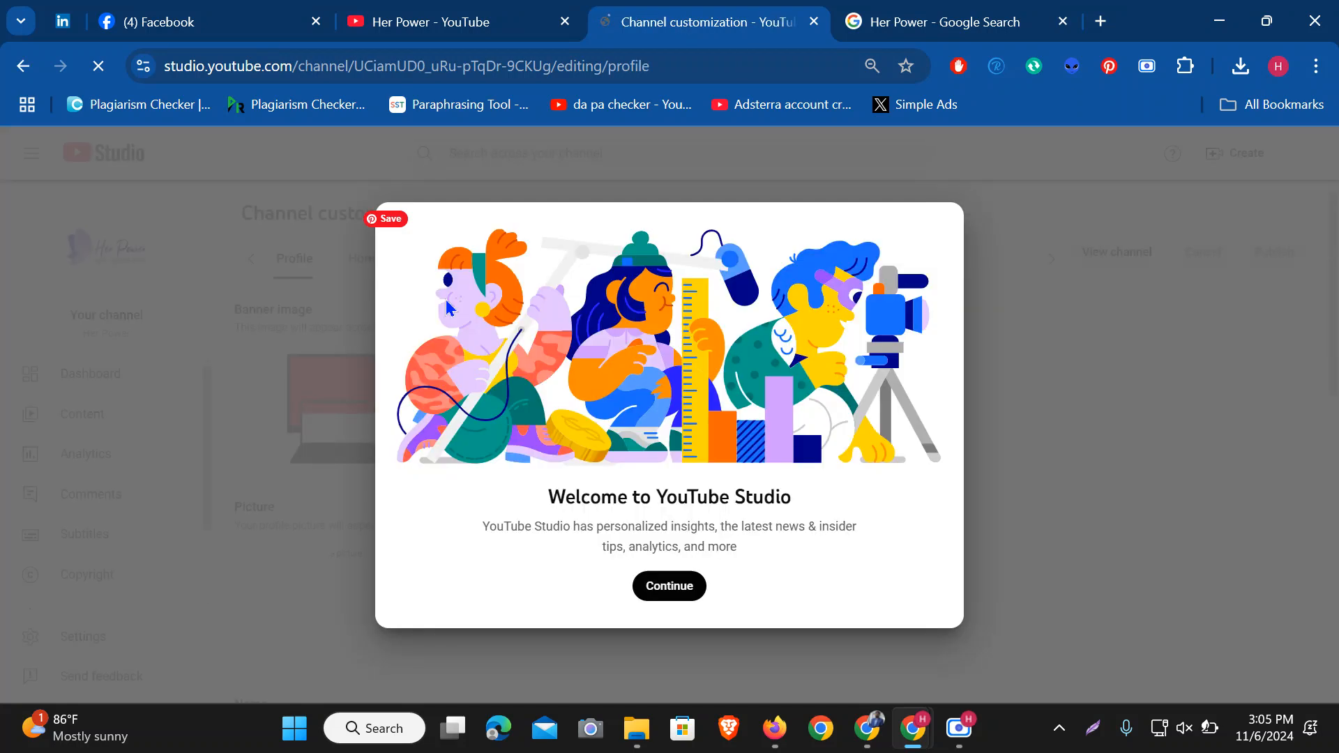
{"action": "left_click", "coordinate": [675, 585]}
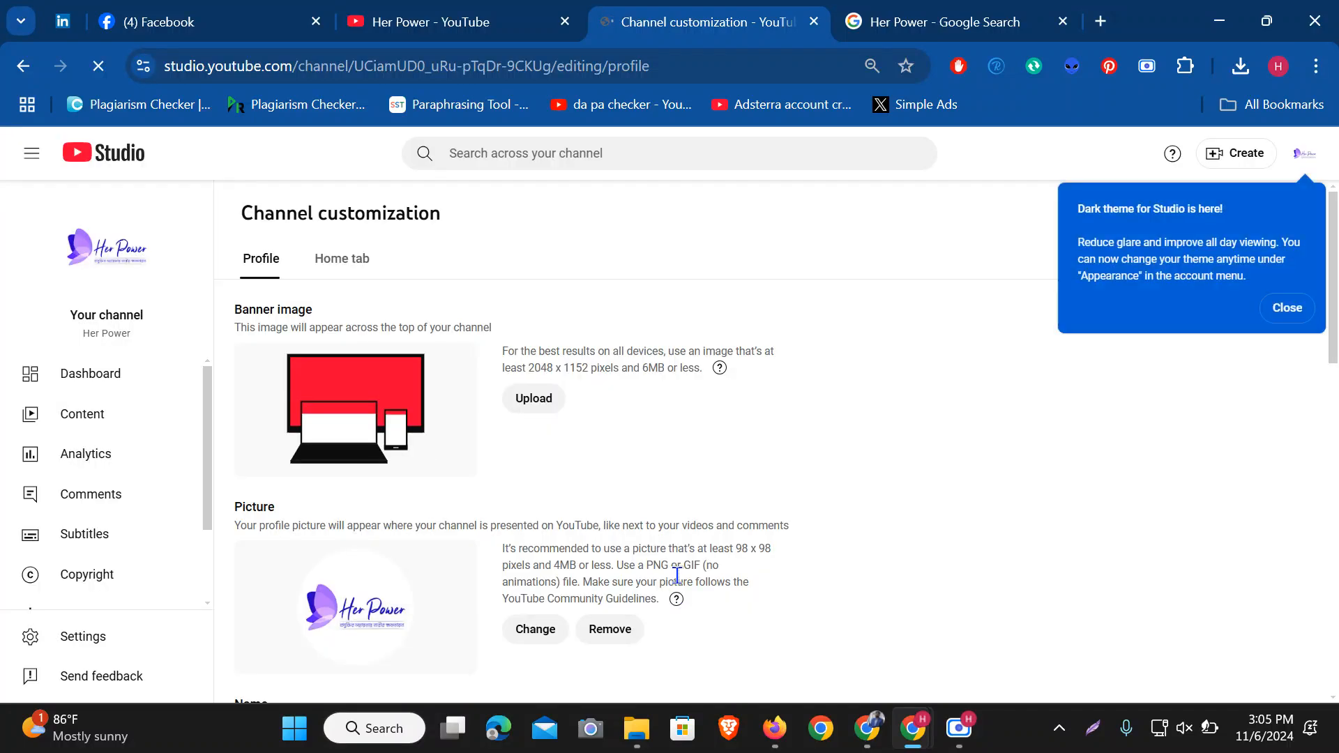
{"action": "left_click", "coordinate": [1287, 307]}
{"action": "left_click", "coordinate": [357, 399]}
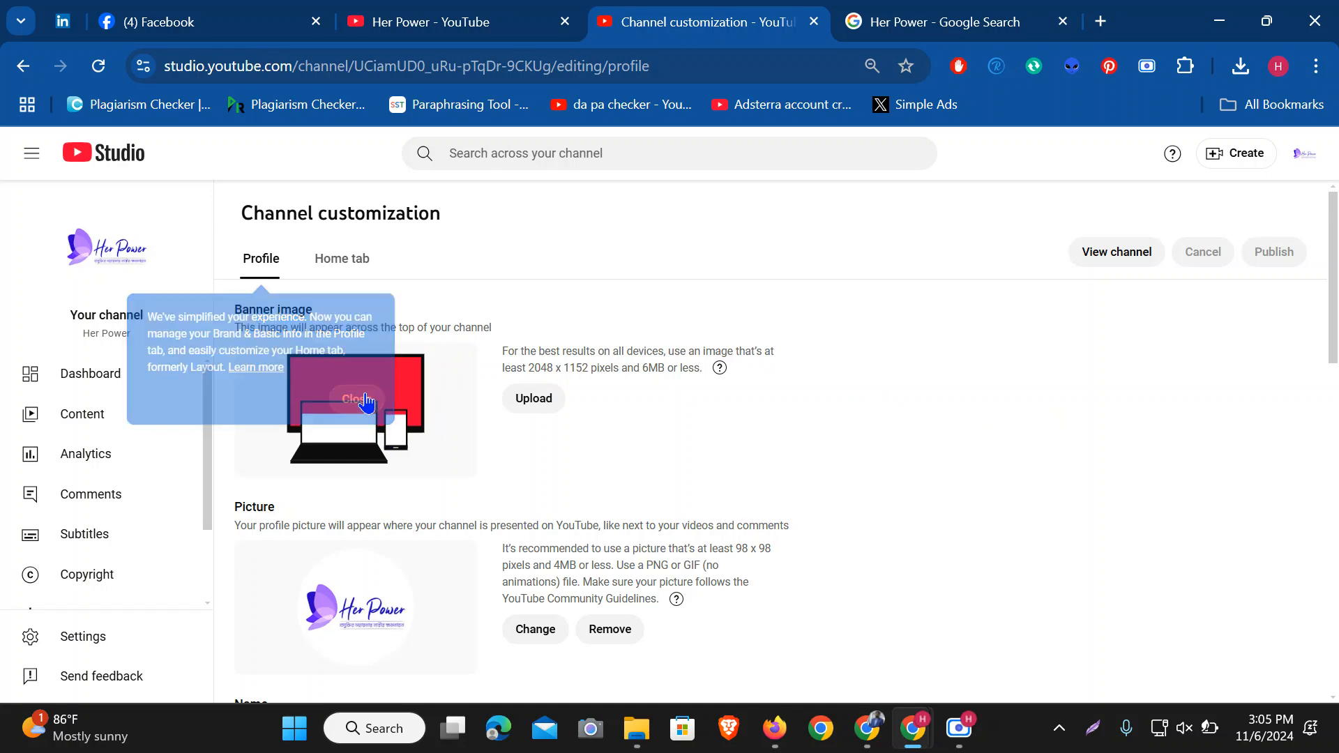
Look over the profile customization page and examine the recommended pixel size for the banner image
{"action": "scroll", "coordinate": [469, 454], "scroll_direction": "down", "scroll_amount": 5}
{"action": "scroll", "coordinate": [479, 454], "scroll_direction": "up", "scroll_amount": 3}
{"action": "scroll", "coordinate": [492, 439], "scroll_direction": "up", "scroll_amount": 2}
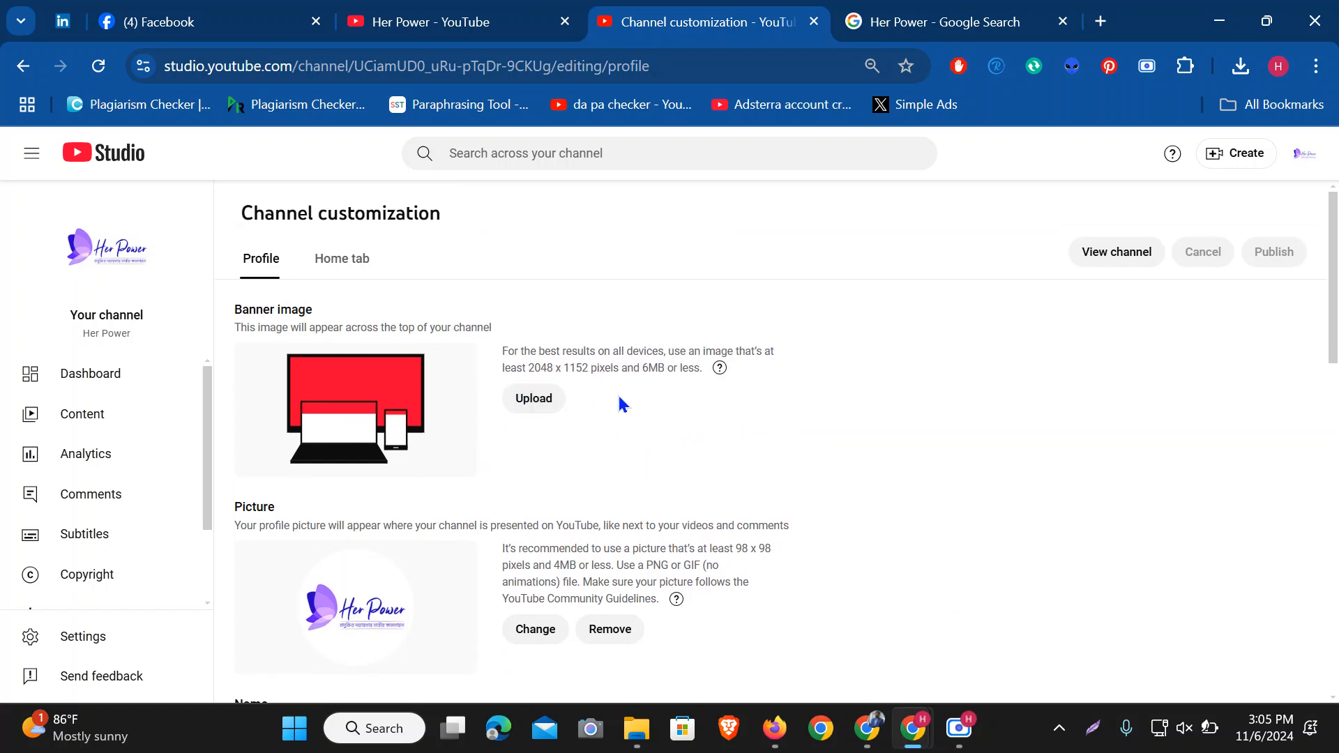
{"action": "left_click_drag", "start_coordinate": [593, 370], "coordinate": [523, 368]}
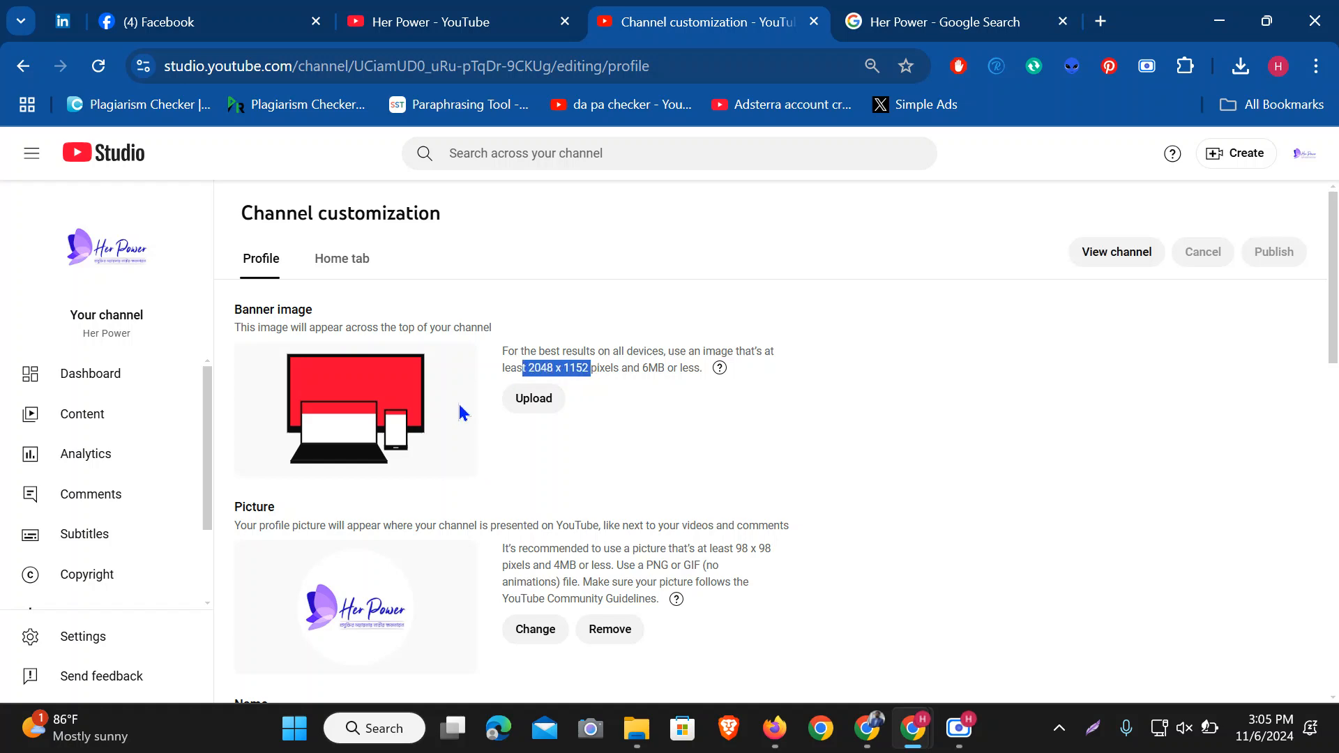
{"action": "left_click", "coordinate": [791, 381]}
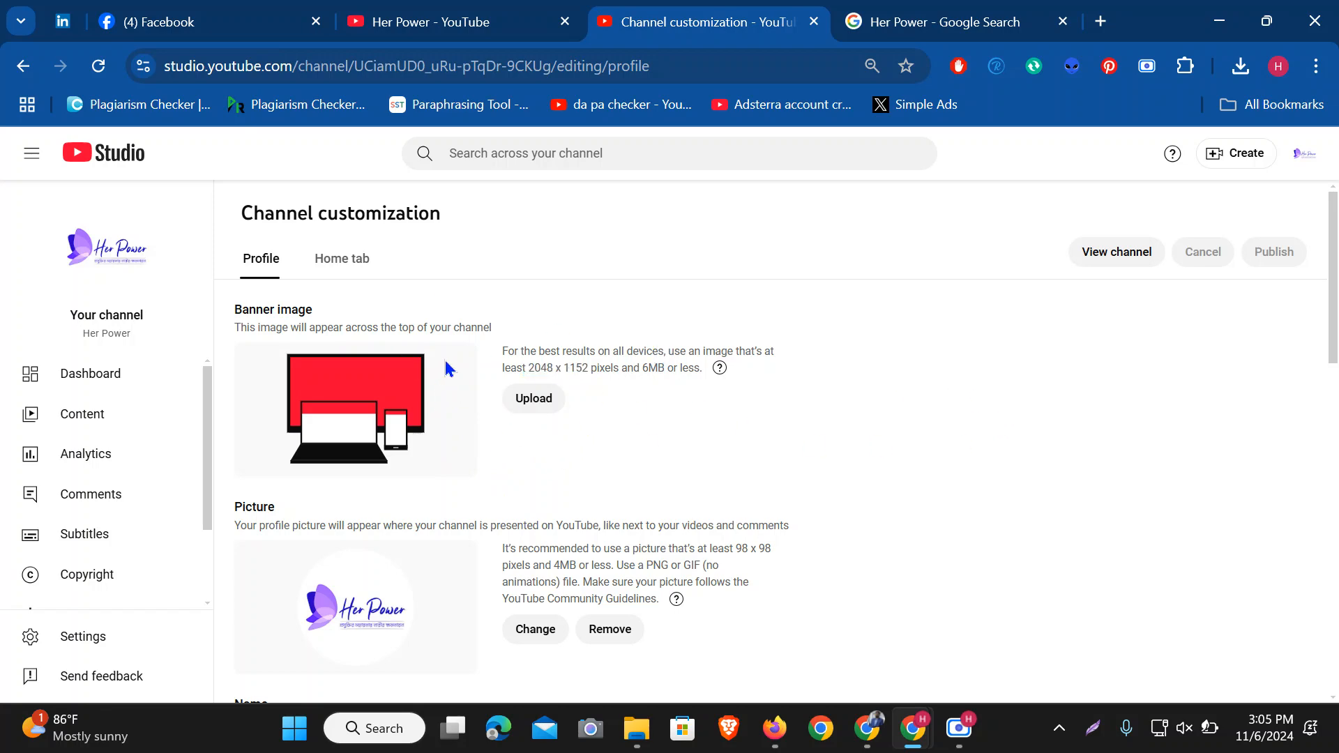
Start a banner image upload, check the Downloads folder for a suitable picture, and open New folder (2)
{"action": "scroll", "coordinate": [710, 462], "scroll_direction": "down", "scroll_amount": 1}
{"action": "scroll", "coordinate": [705, 460], "scroll_direction": "up", "scroll_amount": 1}
{"action": "left_click", "coordinate": [530, 409]}
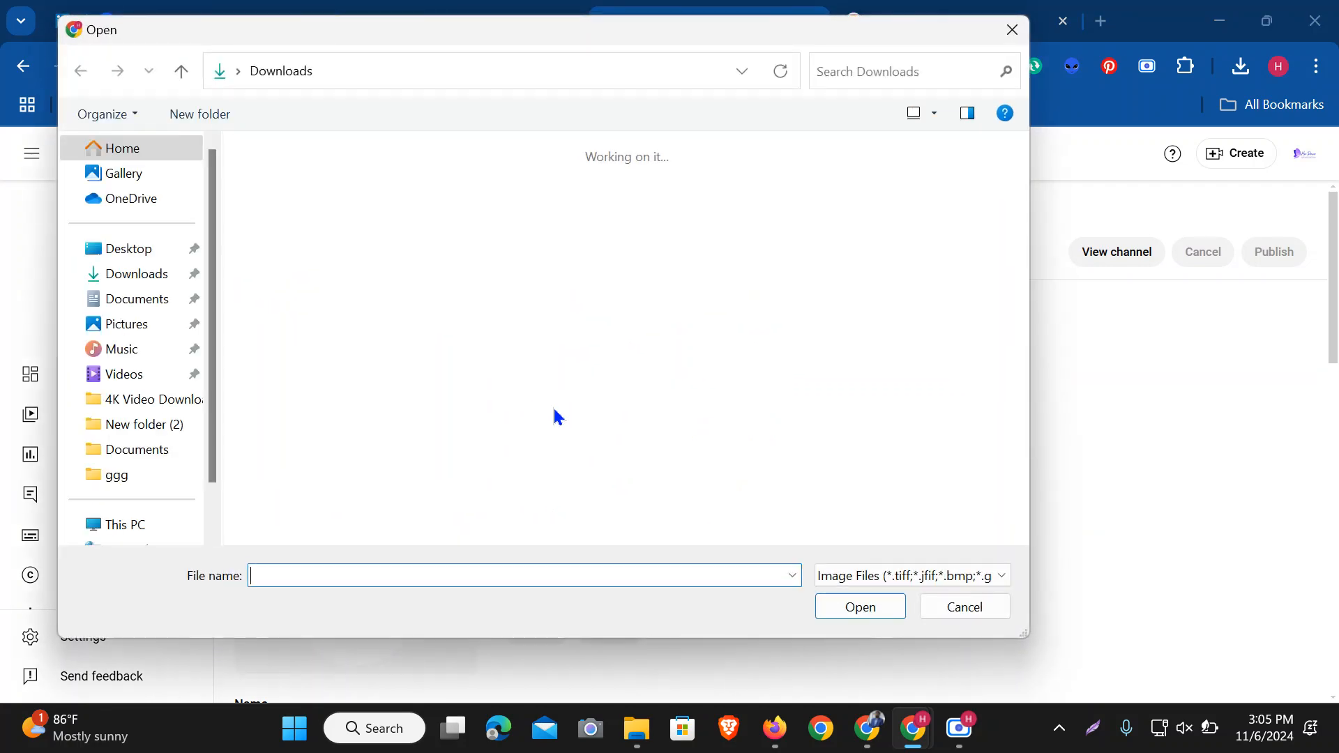
{"action": "scroll", "coordinate": [622, 395], "scroll_direction": "down", "scroll_amount": 10}
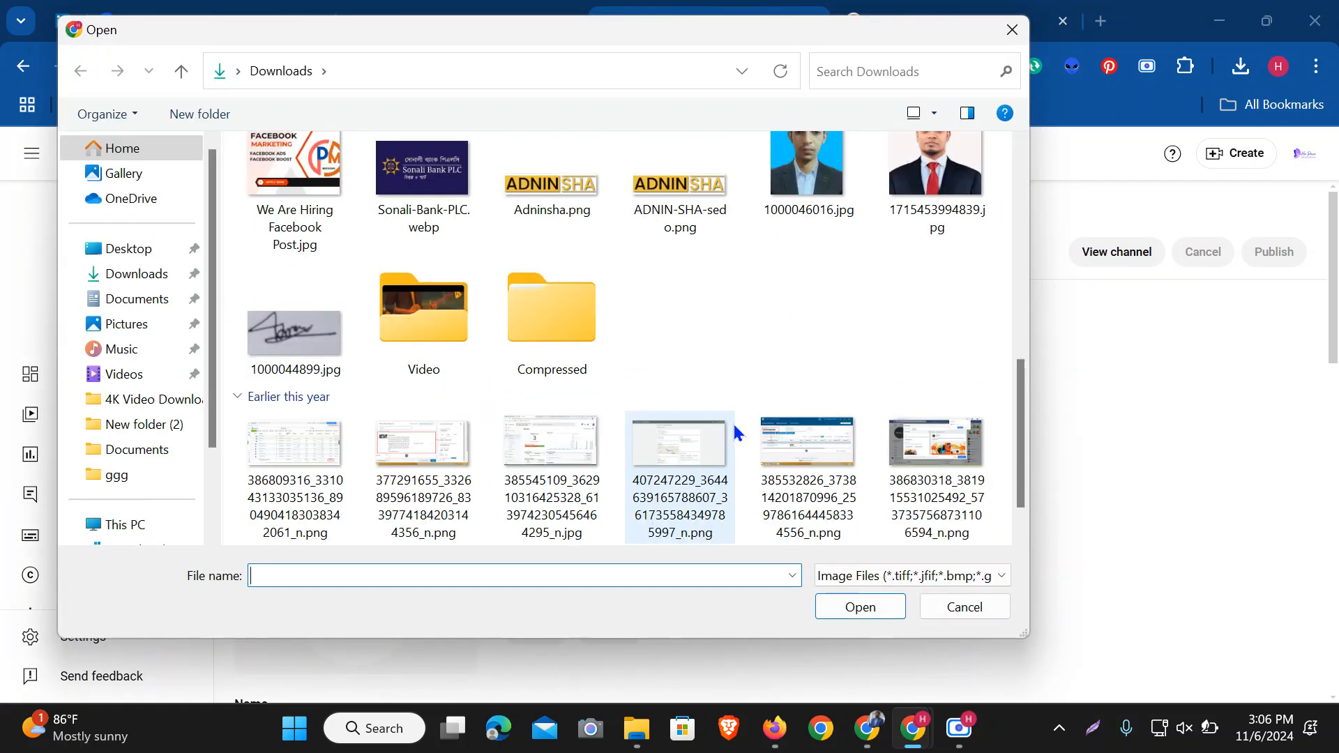
{"action": "scroll", "coordinate": [734, 432], "scroll_direction": "down", "scroll_amount": 2}
{"action": "scroll", "coordinate": [140, 429], "scroll_direction": "down", "scroll_amount": 1}
{"action": "left_click", "coordinate": [135, 394]}
Try to use TimelineCovers.pro_freelance-business-environment-facebook-cover.jpg from New folder (2) as the channel's banner image
{"action": "scroll", "coordinate": [575, 398], "scroll_direction": "down", "scroll_amount": 5}
{"action": "scroll", "coordinate": [576, 398], "scroll_direction": "down", "scroll_amount": 2}
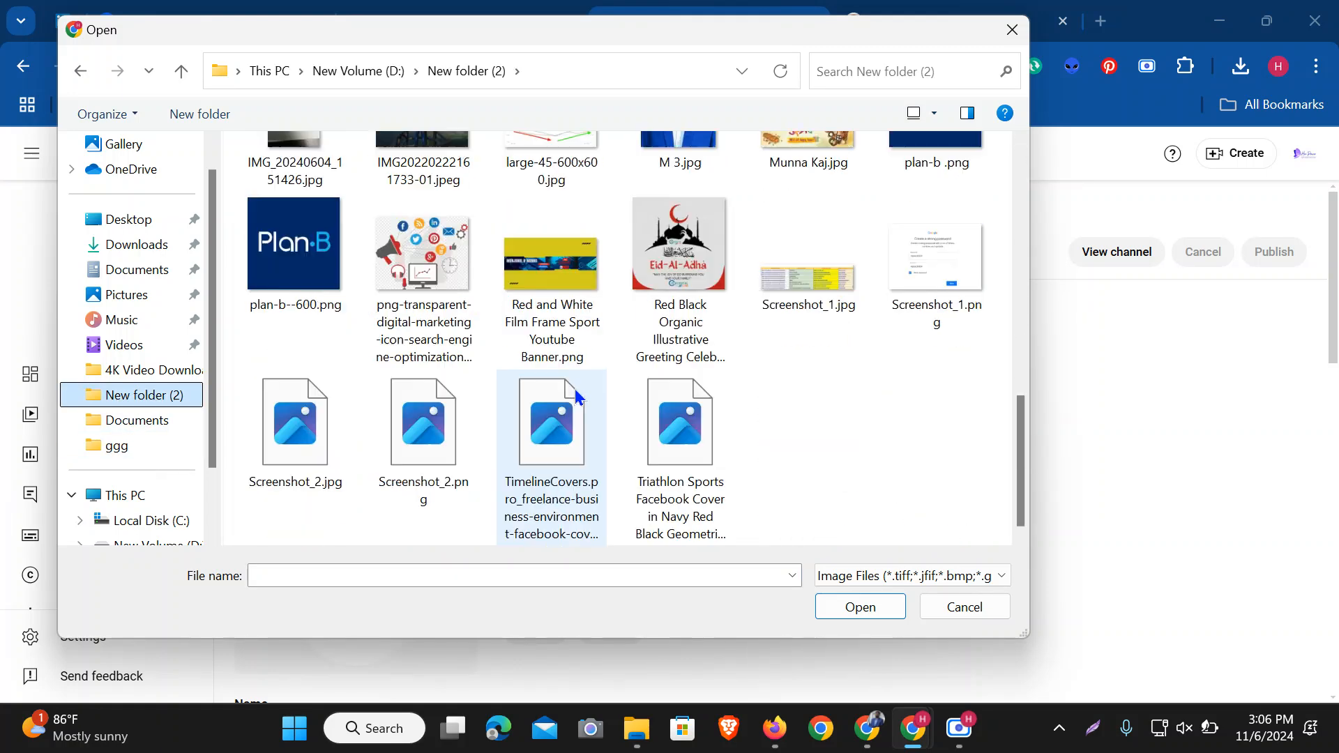
{"action": "scroll", "coordinate": [697, 352], "scroll_direction": "up", "scroll_amount": 4}
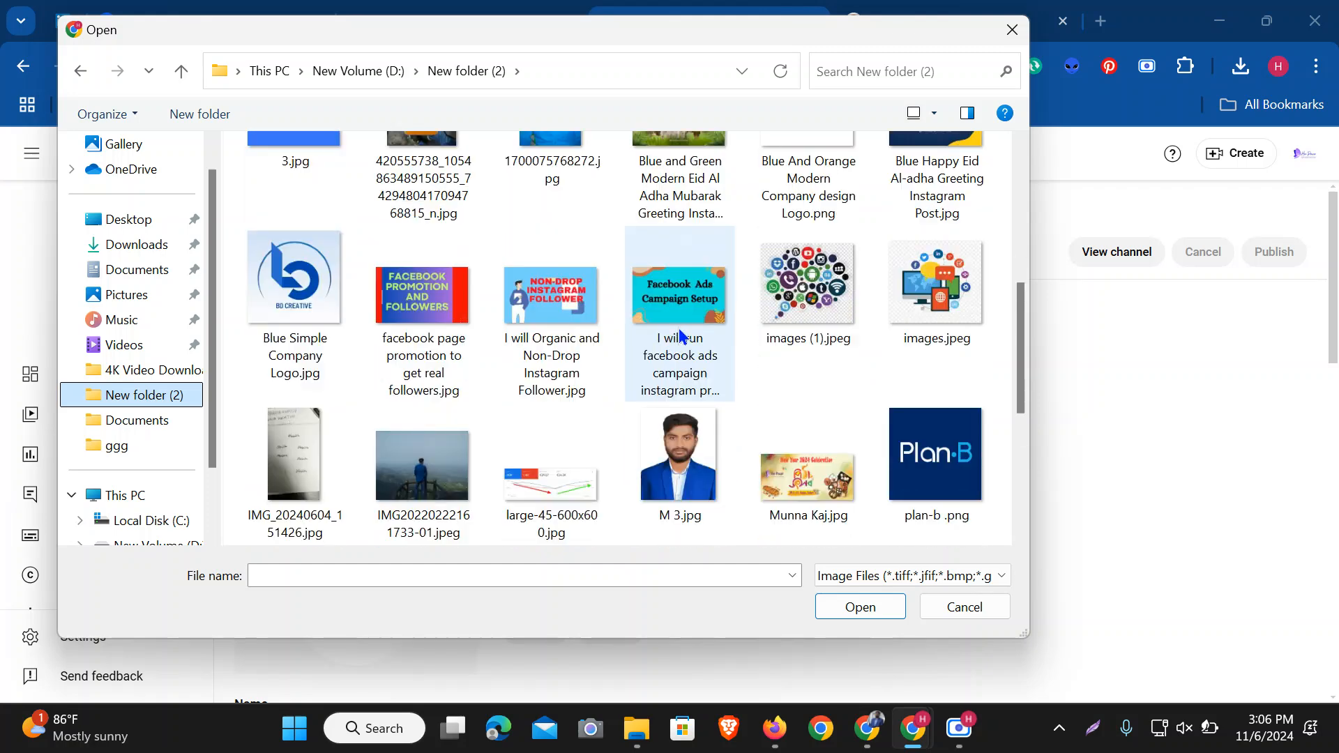
{"action": "scroll", "coordinate": [681, 336], "scroll_direction": "down", "scroll_amount": 4}
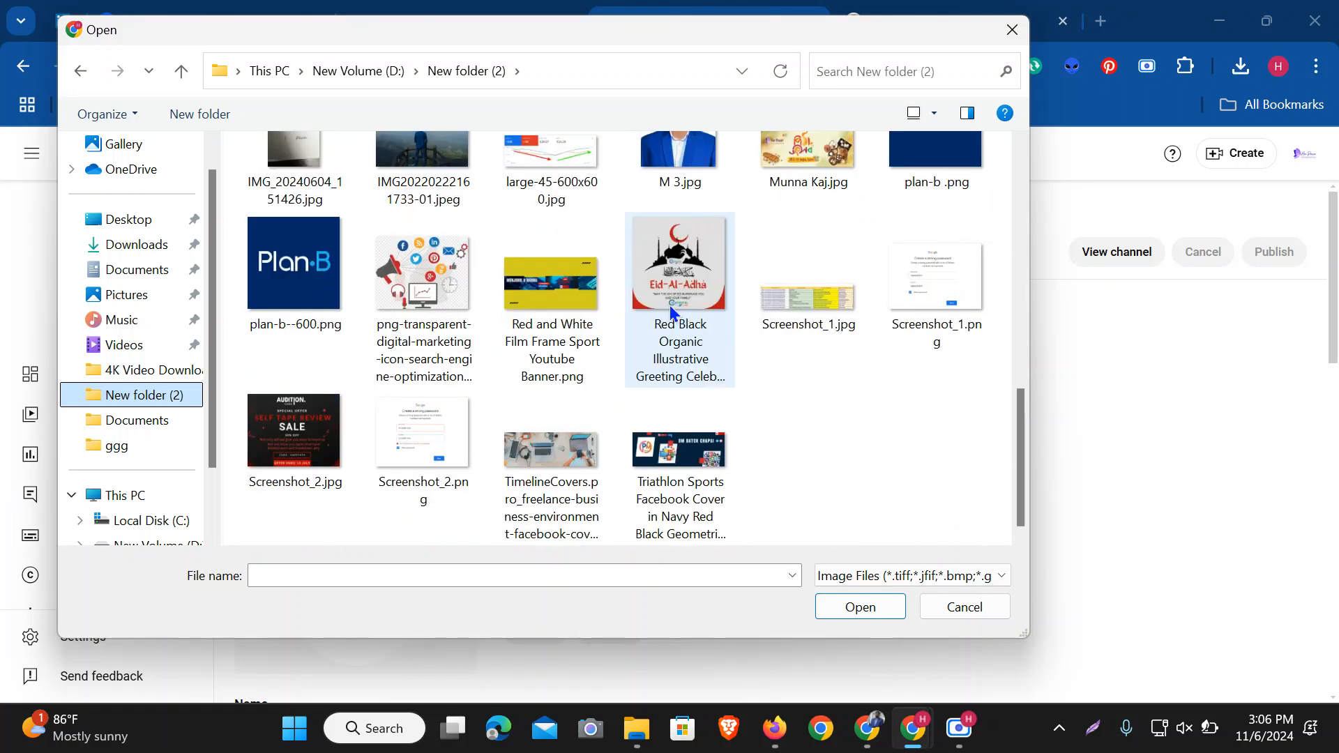
{"action": "scroll", "coordinate": [799, 302], "scroll_direction": "up", "scroll_amount": 3}
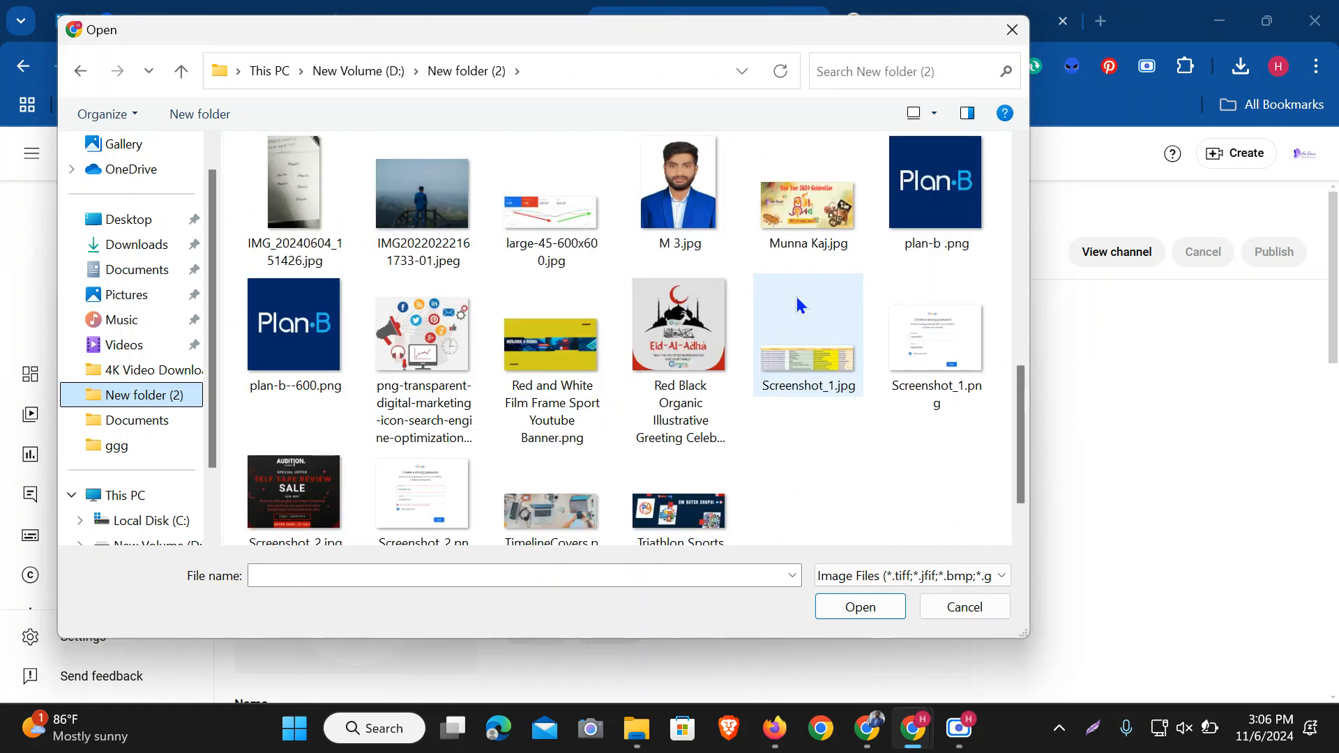
{"action": "scroll", "coordinate": [680, 345], "scroll_direction": "up", "scroll_amount": 2}
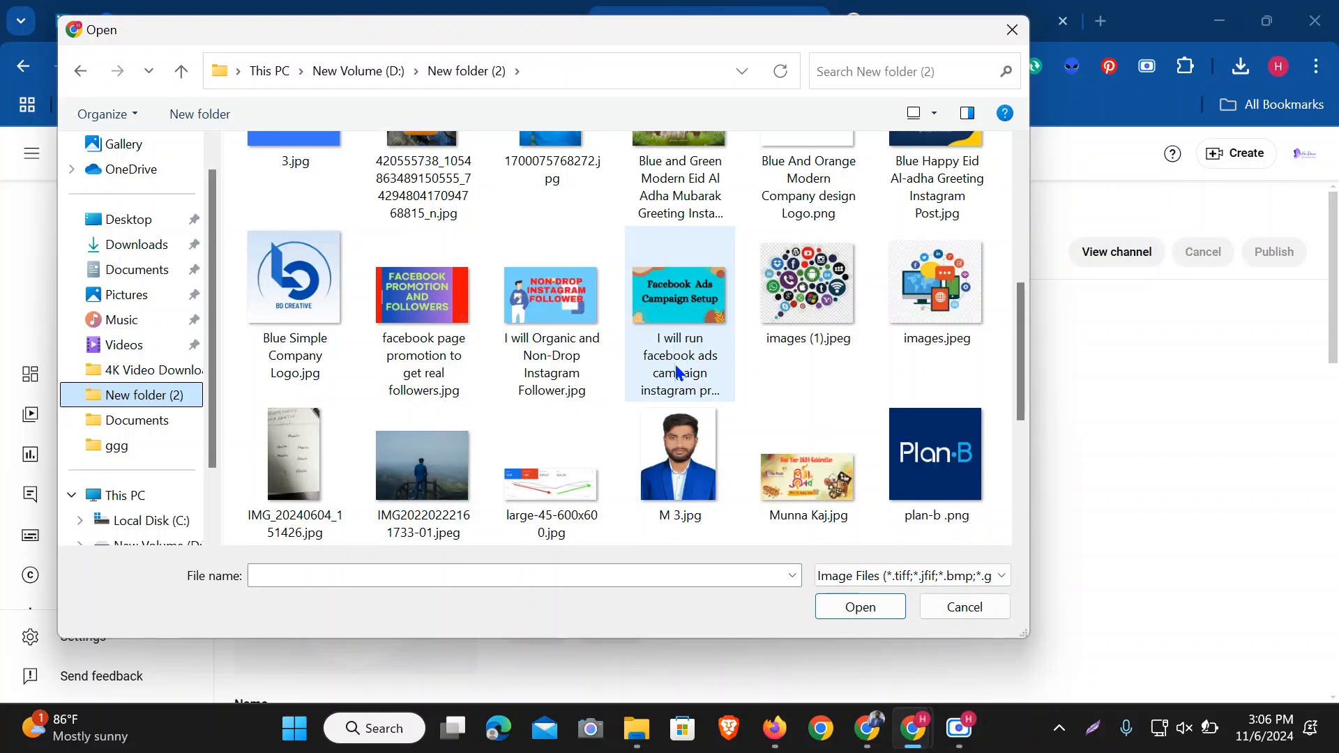
{"action": "scroll", "coordinate": [677, 364], "scroll_direction": "down", "scroll_amount": 5}
{"action": "scroll", "coordinate": [678, 371], "scroll_direction": "up", "scroll_amount": 8}
{"action": "scroll", "coordinate": [678, 371], "scroll_direction": "down", "scroll_amount": 8}
{"action": "scroll", "coordinate": [677, 371], "scroll_direction": "up", "scroll_amount": 4}
{"action": "scroll", "coordinate": [681, 374], "scroll_direction": "up", "scroll_amount": 4}
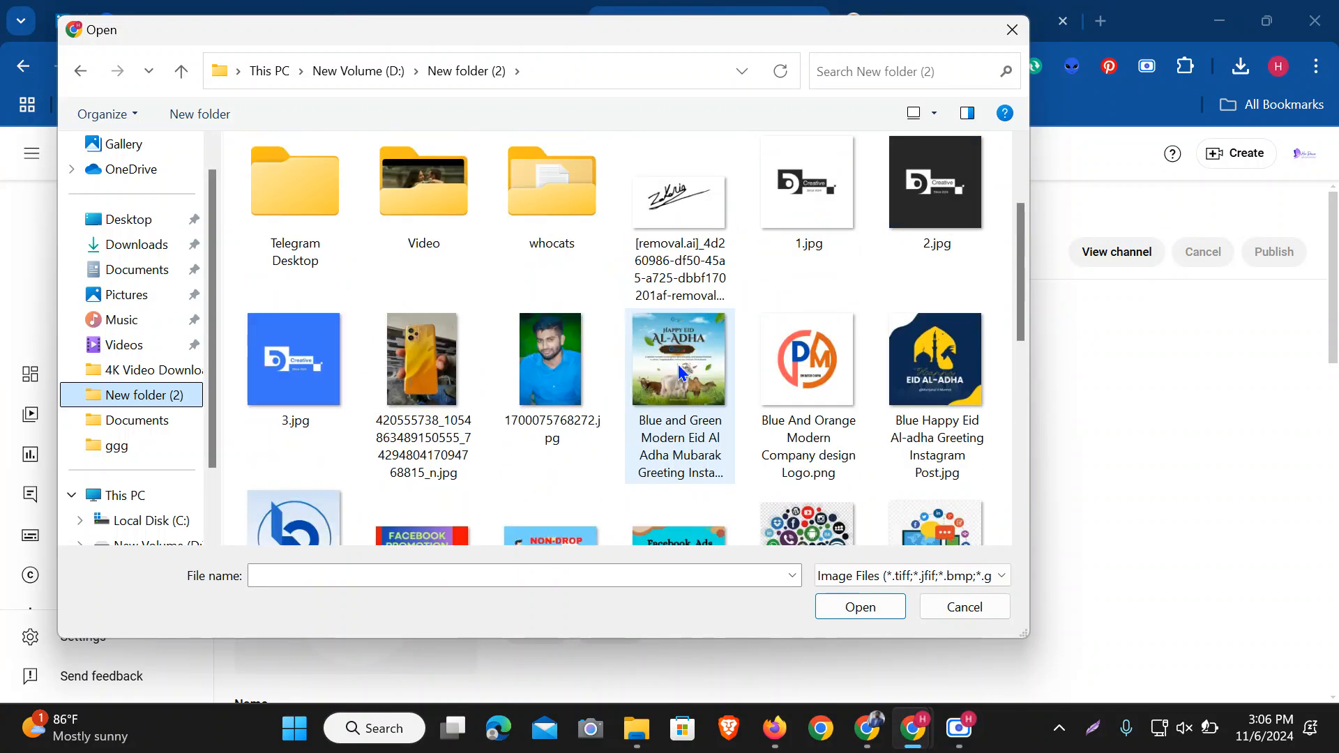
{"action": "scroll", "coordinate": [680, 375], "scroll_direction": "down", "scroll_amount": 8}
{"action": "left_click", "coordinate": [537, 452]}
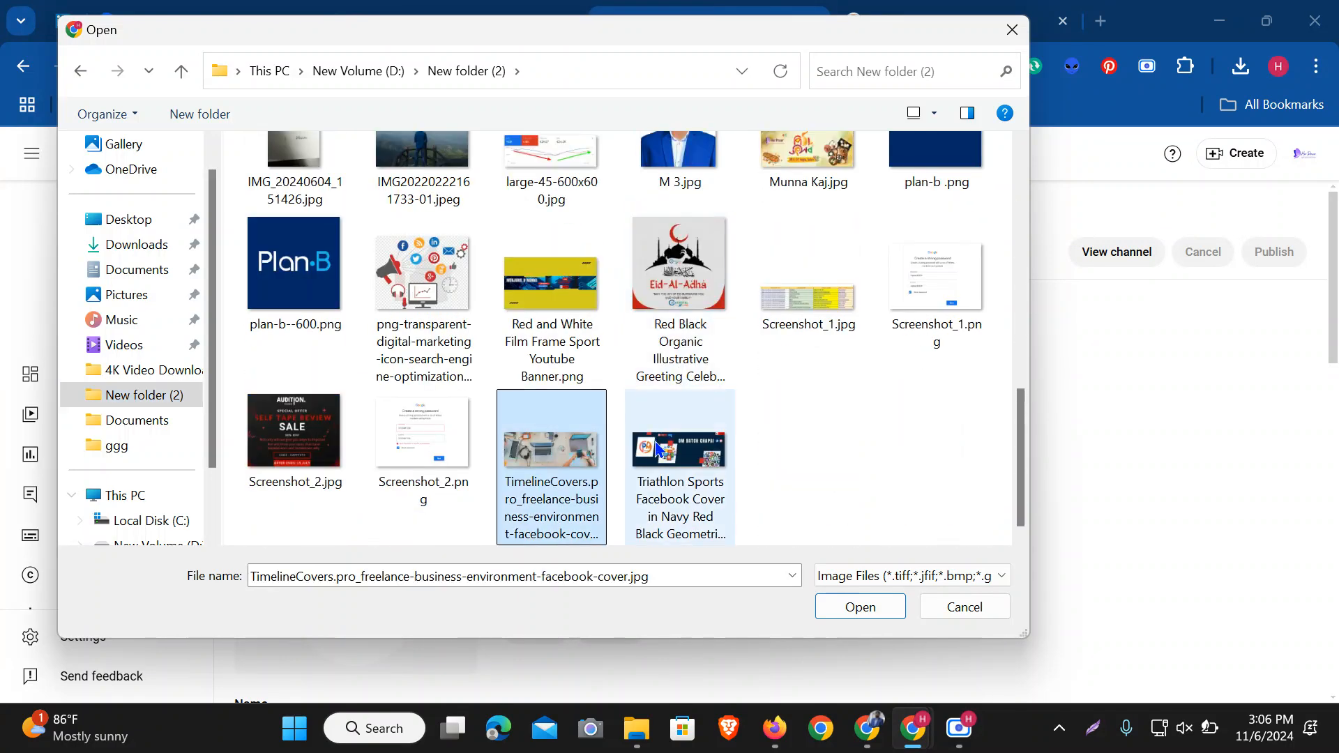
{"action": "double_click", "coordinate": [520, 454]}
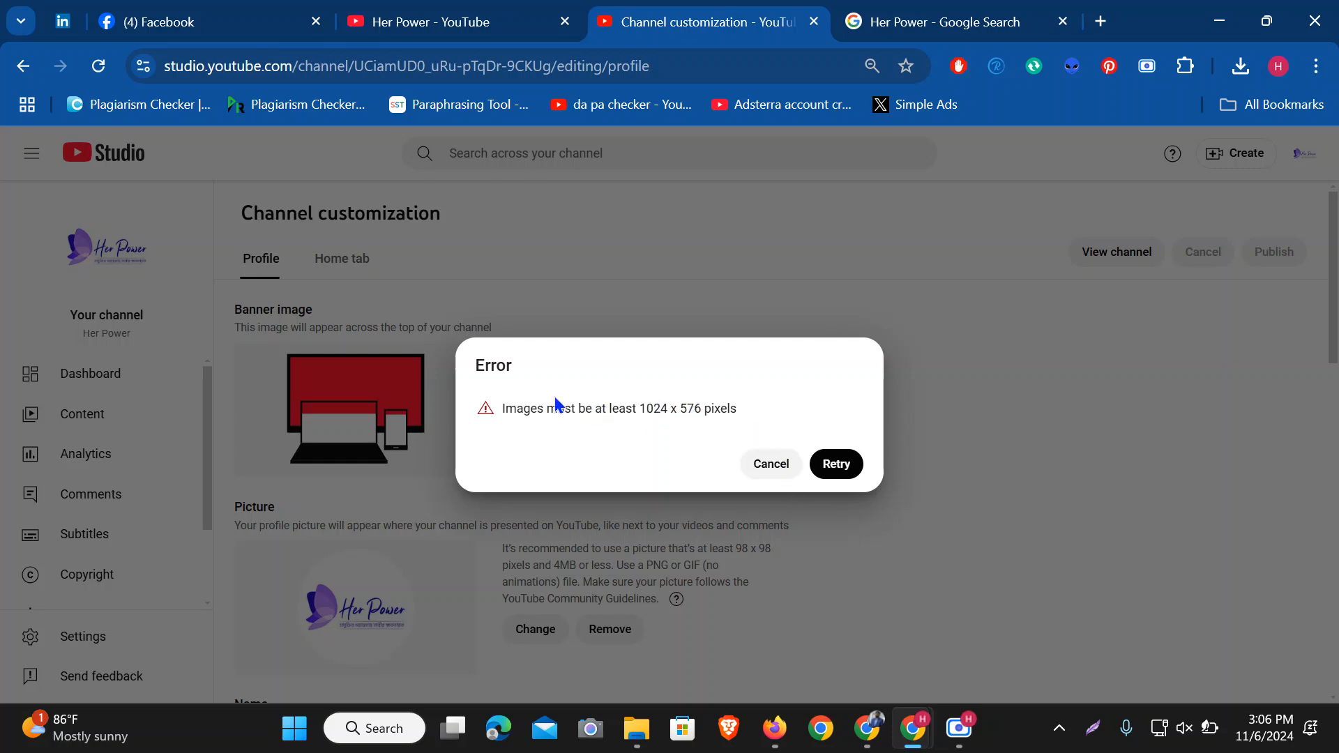
{"action": "left_click", "coordinate": [748, 461]}
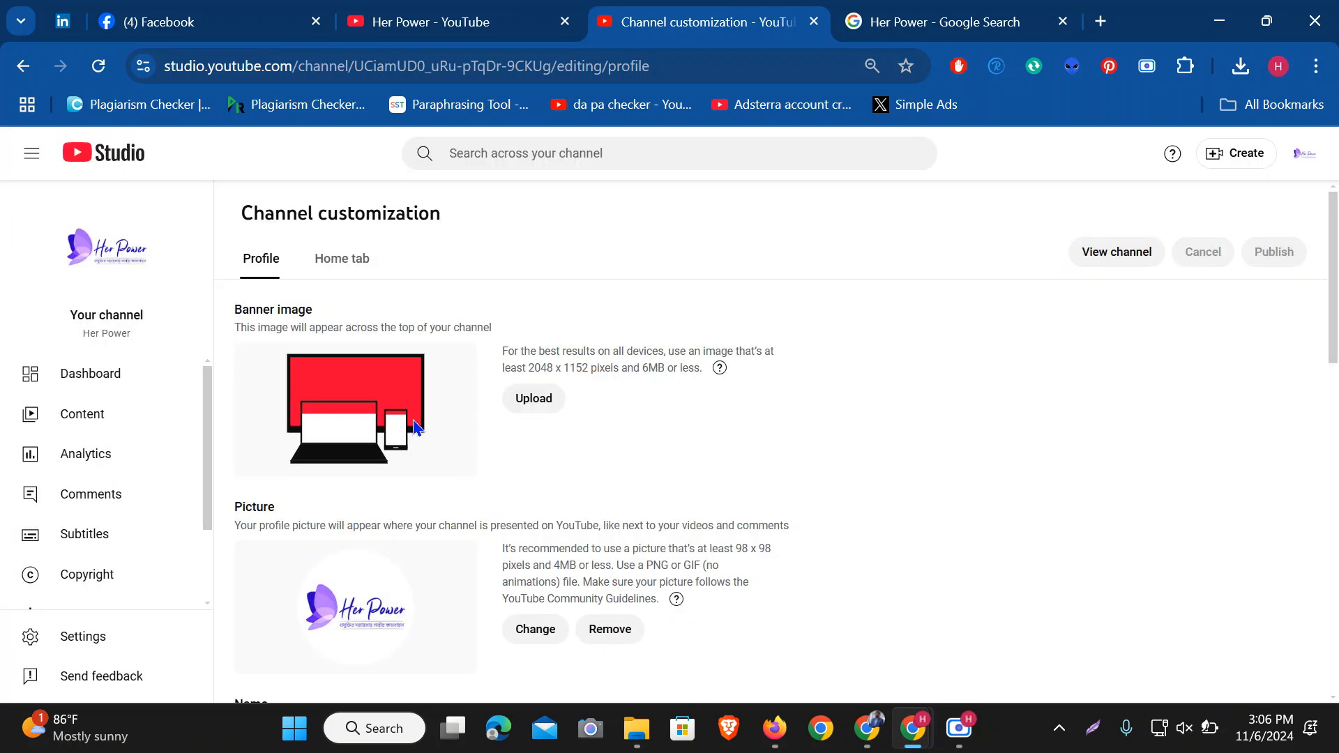
Try Red and White Film Frame Sport Youtube Banner.png as the banner image, and cancel the banner art dialog
{"action": "left_click", "coordinate": [531, 400]}
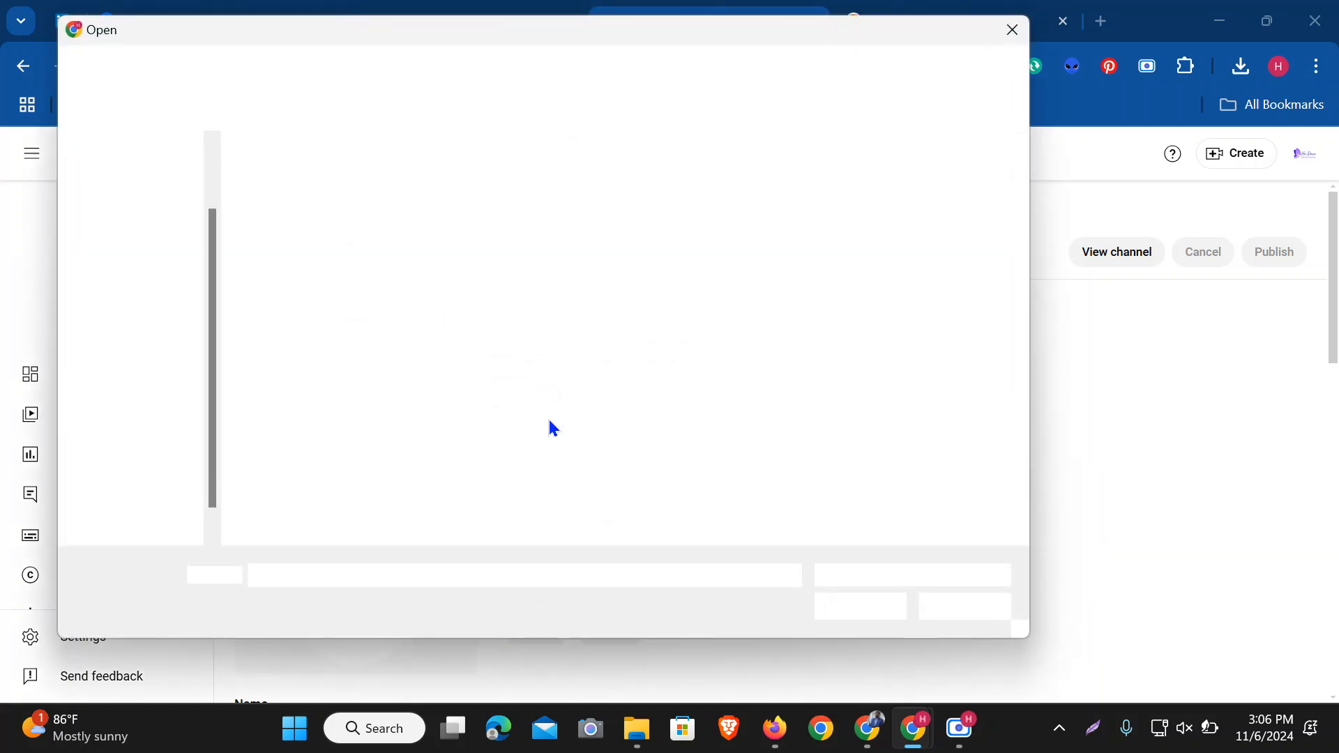
{"action": "scroll", "coordinate": [562, 432], "scroll_direction": "down", "scroll_amount": 8}
{"action": "double_click", "coordinate": [534, 296]}
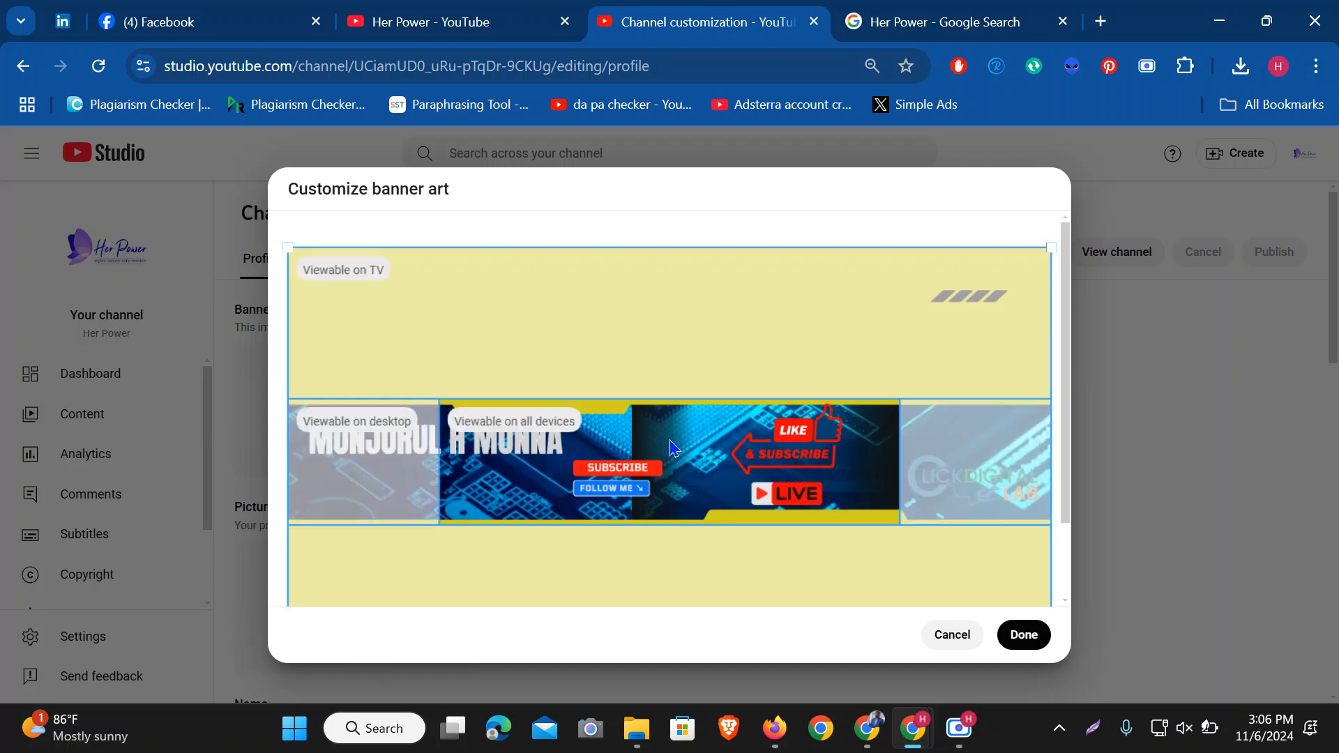
{"action": "left_click", "coordinate": [941, 643]}
{"action": "scroll", "coordinate": [844, 455], "scroll_direction": "down", "scroll_amount": 3}
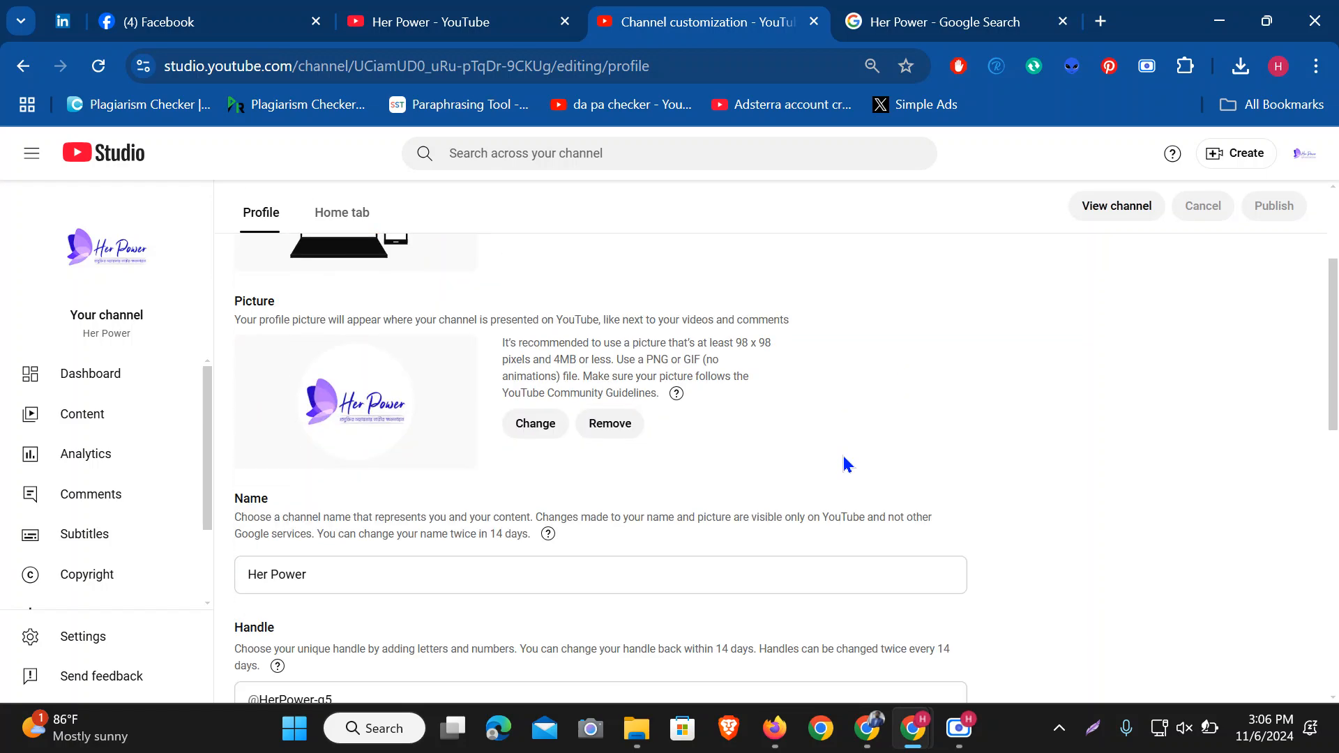
{"action": "scroll", "coordinate": [840, 450], "scroll_direction": "up", "scroll_amount": 2}
{"action": "left_click", "coordinate": [529, 368]}
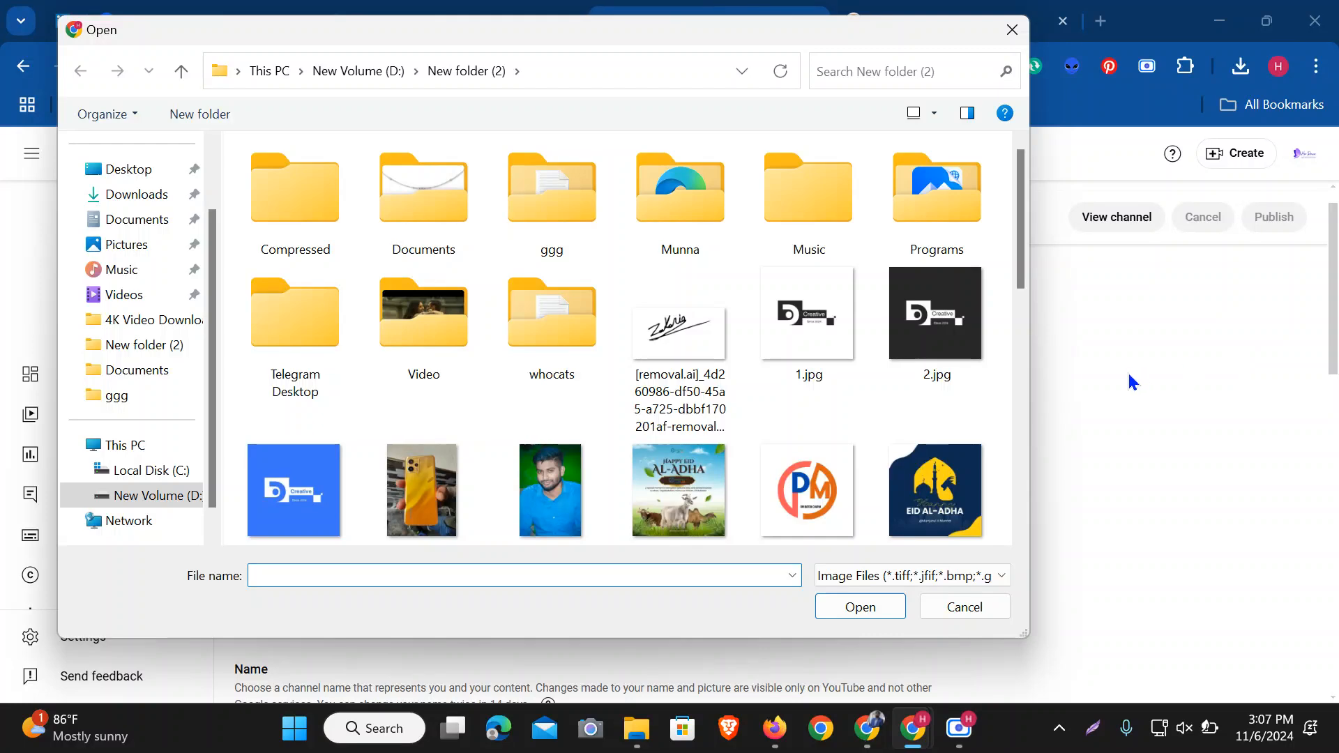
{"action": "left_click", "coordinate": [989, 604]}
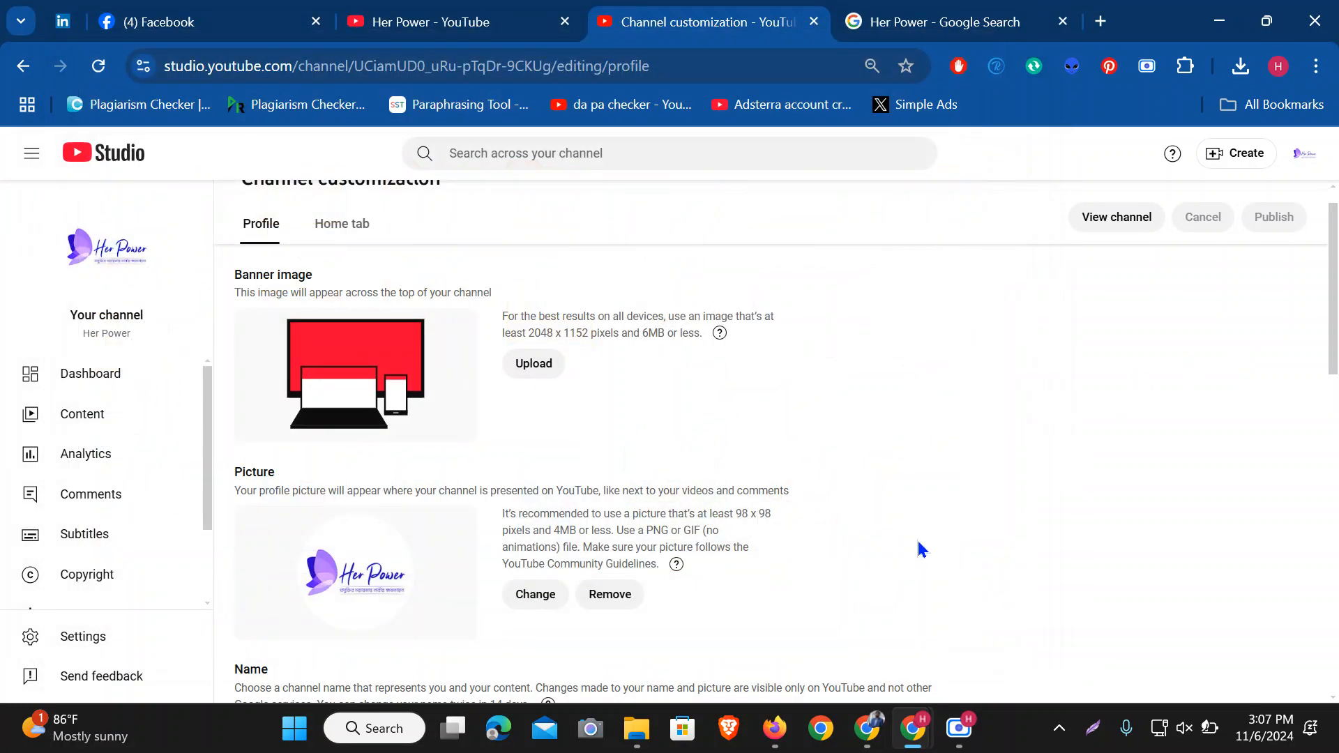
Review the channel's profile picture and name sections, including how often the name may be changed
{"action": "scroll", "coordinate": [823, 554], "scroll_direction": "down", "scroll_amount": 3}
{"action": "mouse_move", "coordinate": [322, 328]}
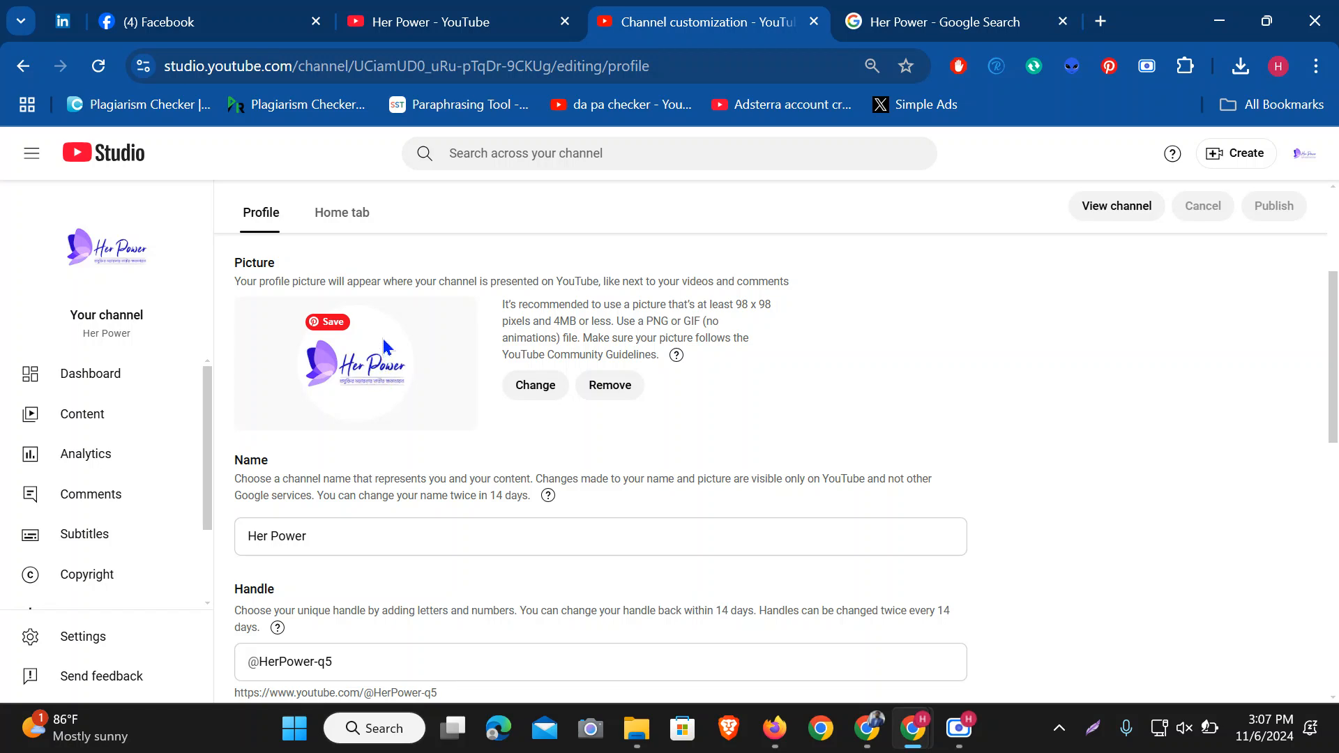
{"action": "scroll", "coordinate": [408, 360], "scroll_direction": "down", "scroll_amount": 3}
{"action": "scroll", "coordinate": [407, 359], "scroll_direction": "up", "scroll_amount": 1}
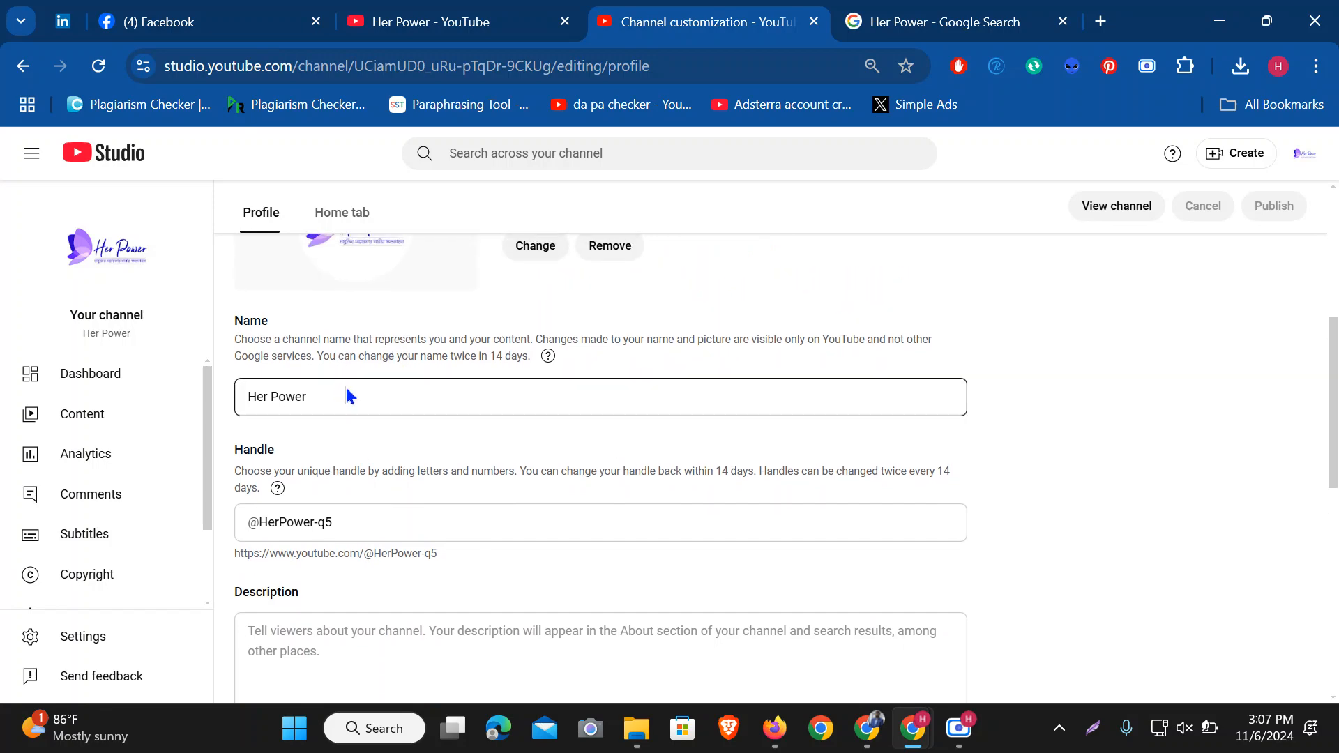
{"action": "left_click_drag", "start_coordinate": [369, 401], "coordinate": [250, 399]}
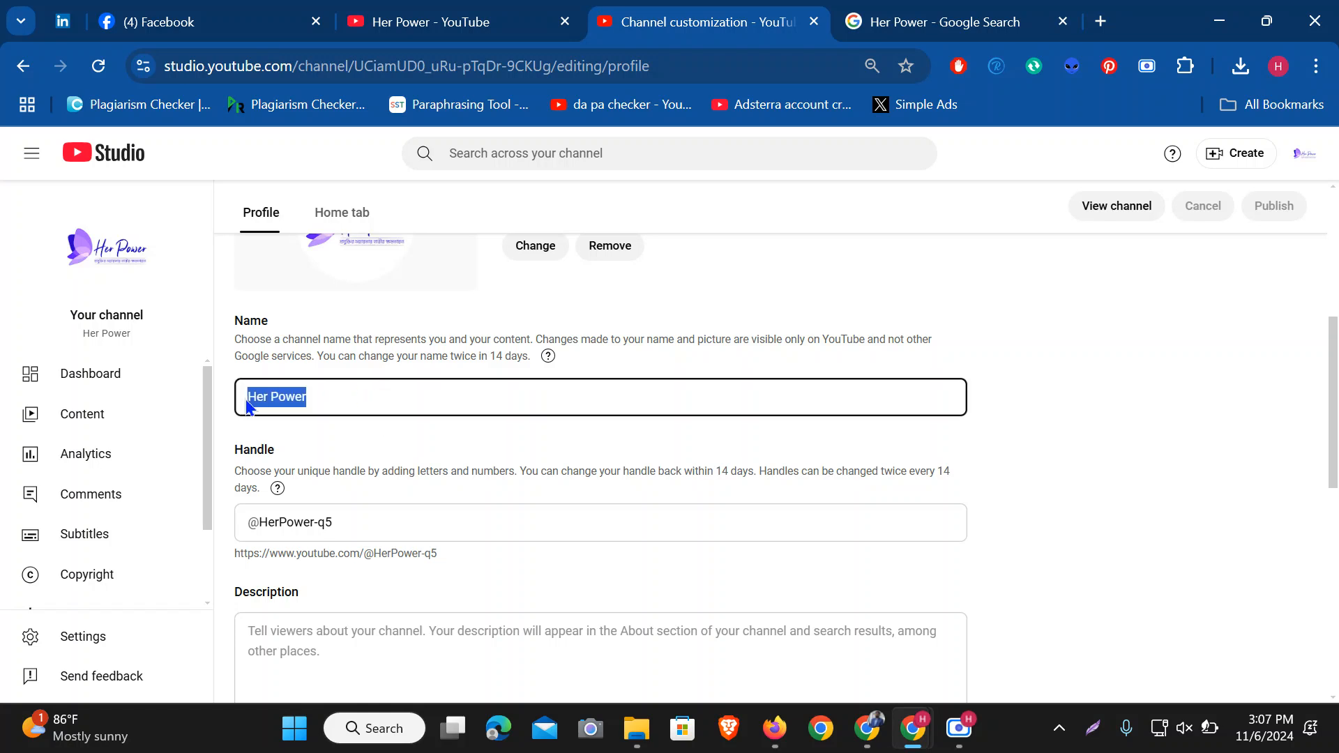
{"action": "left_click", "coordinate": [1051, 358]}
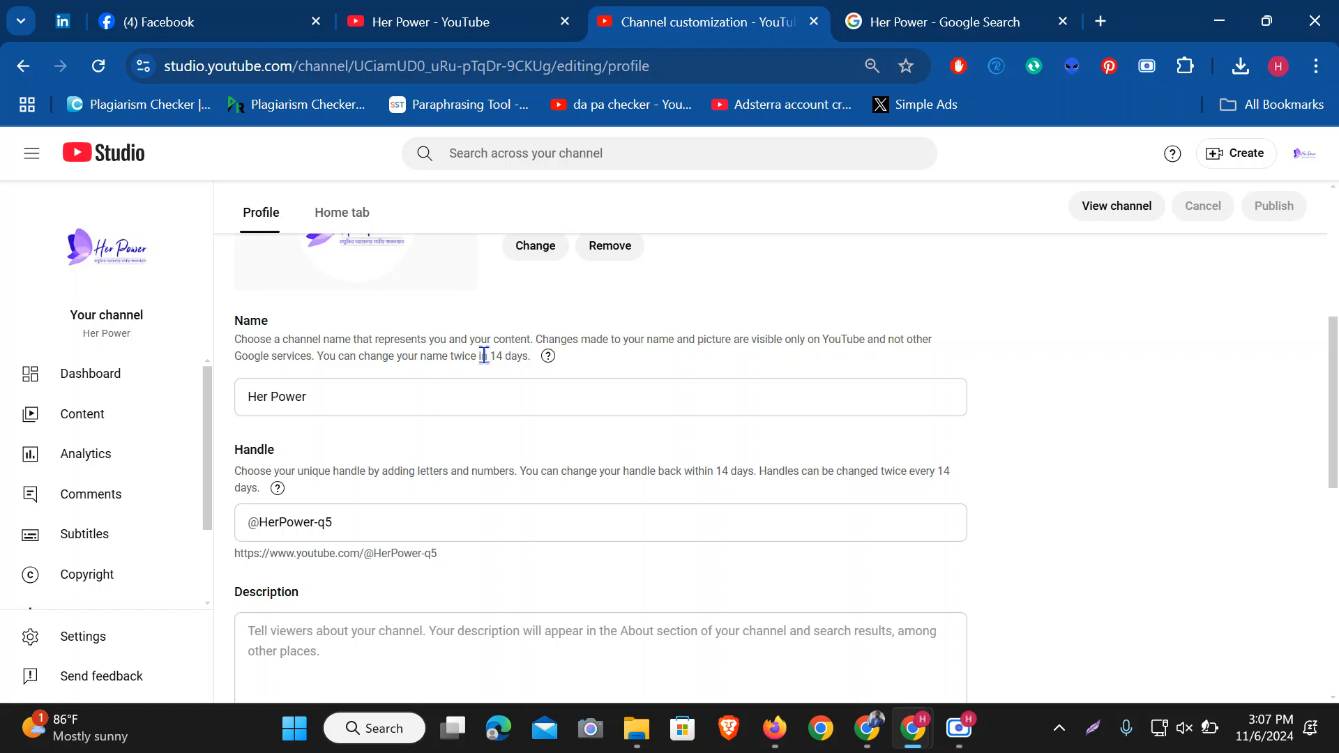
{"action": "left_click_drag", "start_coordinate": [480, 355], "coordinate": [542, 364]}
{"action": "left_click", "coordinate": [1025, 401]}
Examine the channel's handle, empty description field and channel URL
{"action": "scroll", "coordinate": [681, 547], "scroll_direction": "down", "scroll_amount": 3}
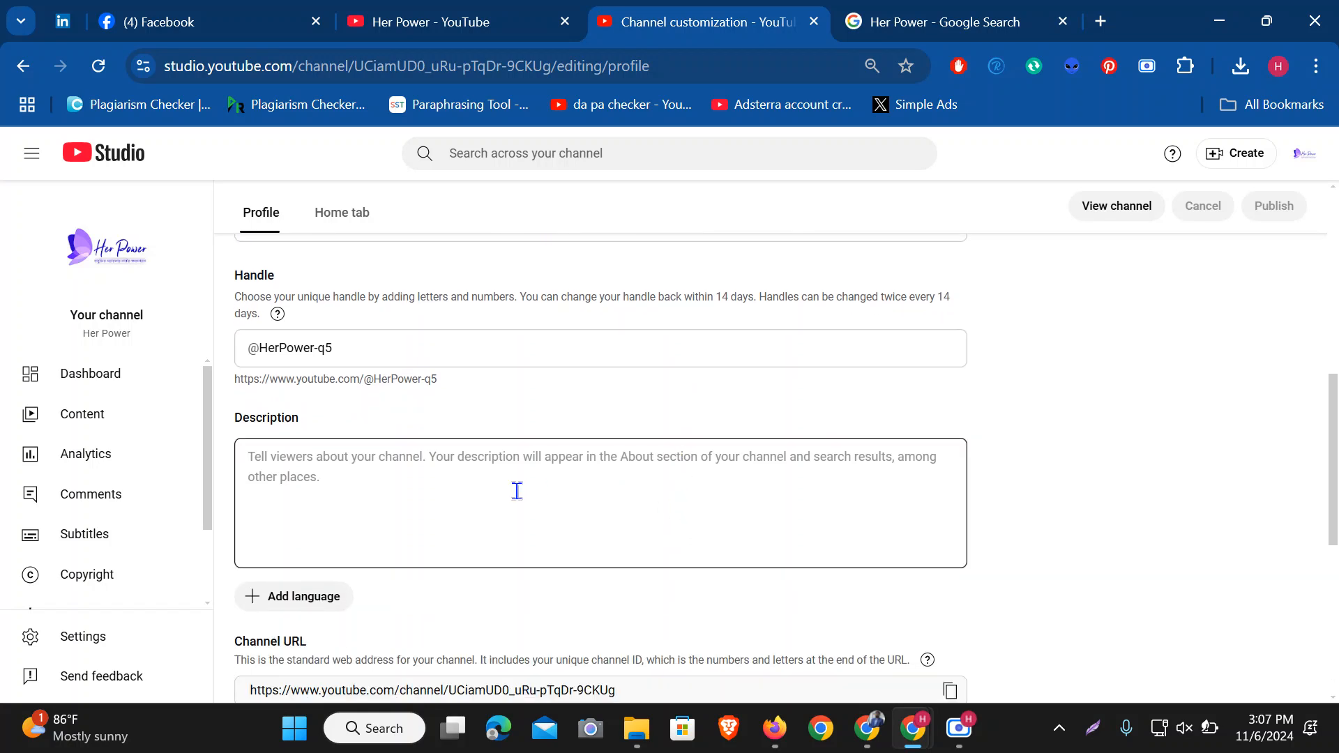
{"action": "scroll", "coordinate": [418, 453], "scroll_direction": "down", "scroll_amount": 2}
{"action": "left_click", "coordinate": [238, 366]}
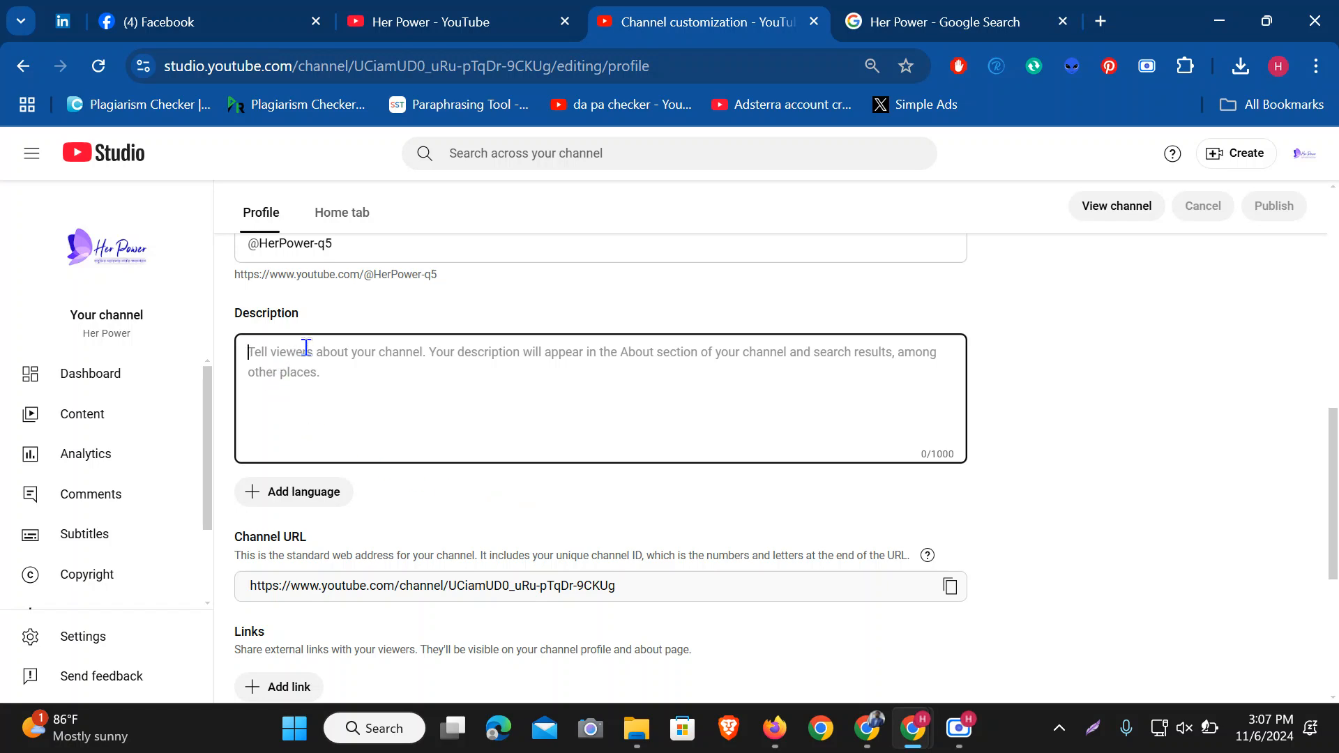
{"action": "scroll", "coordinate": [377, 397], "scroll_direction": "down", "scroll_amount": 2}
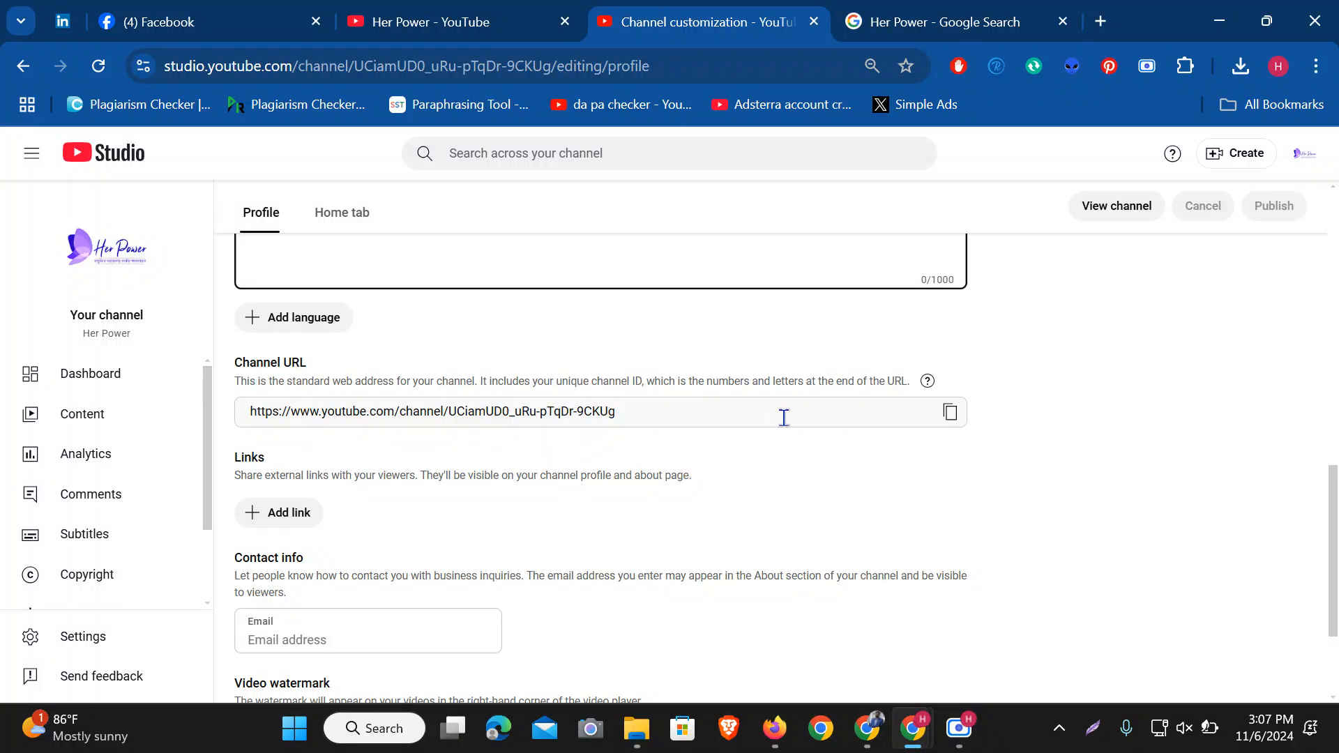
Add an empty external link entry to the channel profile and delete it again
{"action": "scroll", "coordinate": [934, 460], "scroll_direction": "down", "scroll_amount": 2}
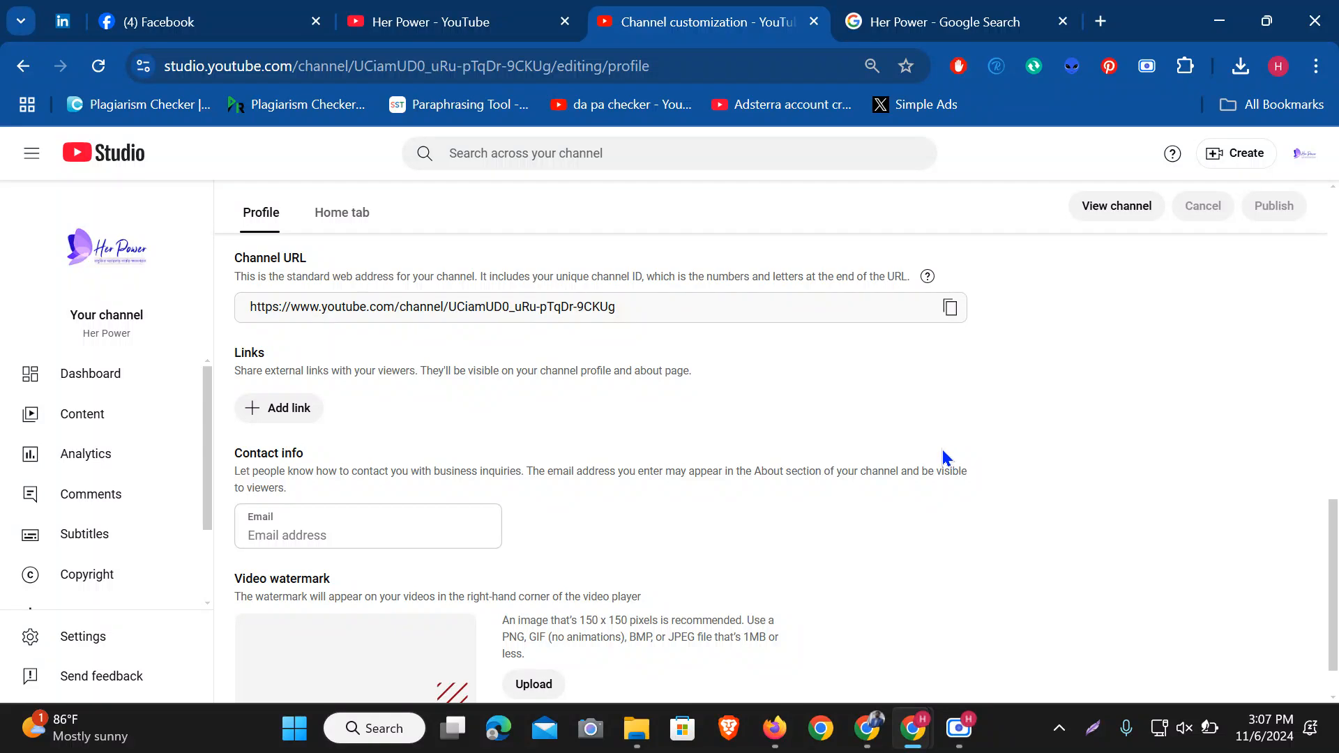
{"action": "left_click", "coordinate": [301, 405]}
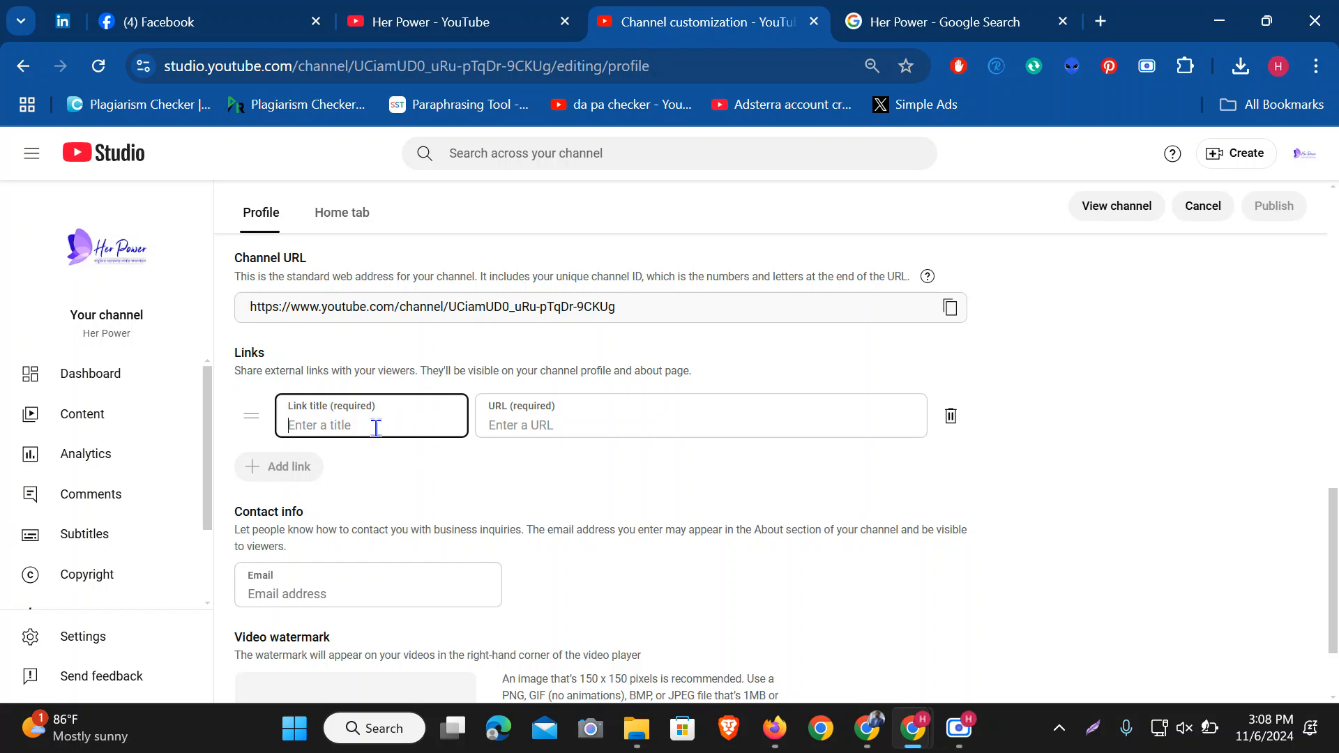
{"action": "left_click", "coordinate": [949, 415]}
Examine the contact email field and the video watermark section of the channel profile
{"action": "scroll", "coordinate": [341, 466], "scroll_direction": "down", "scroll_amount": 1}
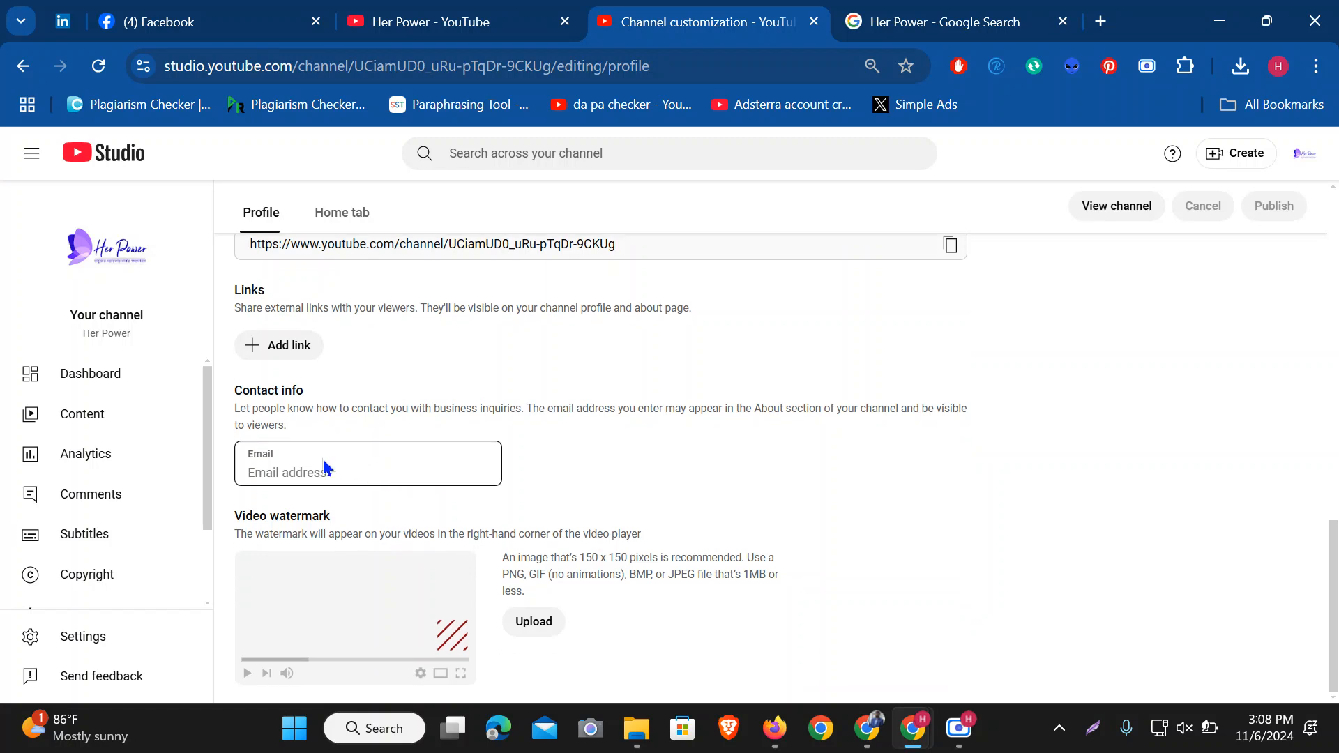
{"action": "left_click", "coordinate": [343, 469]}
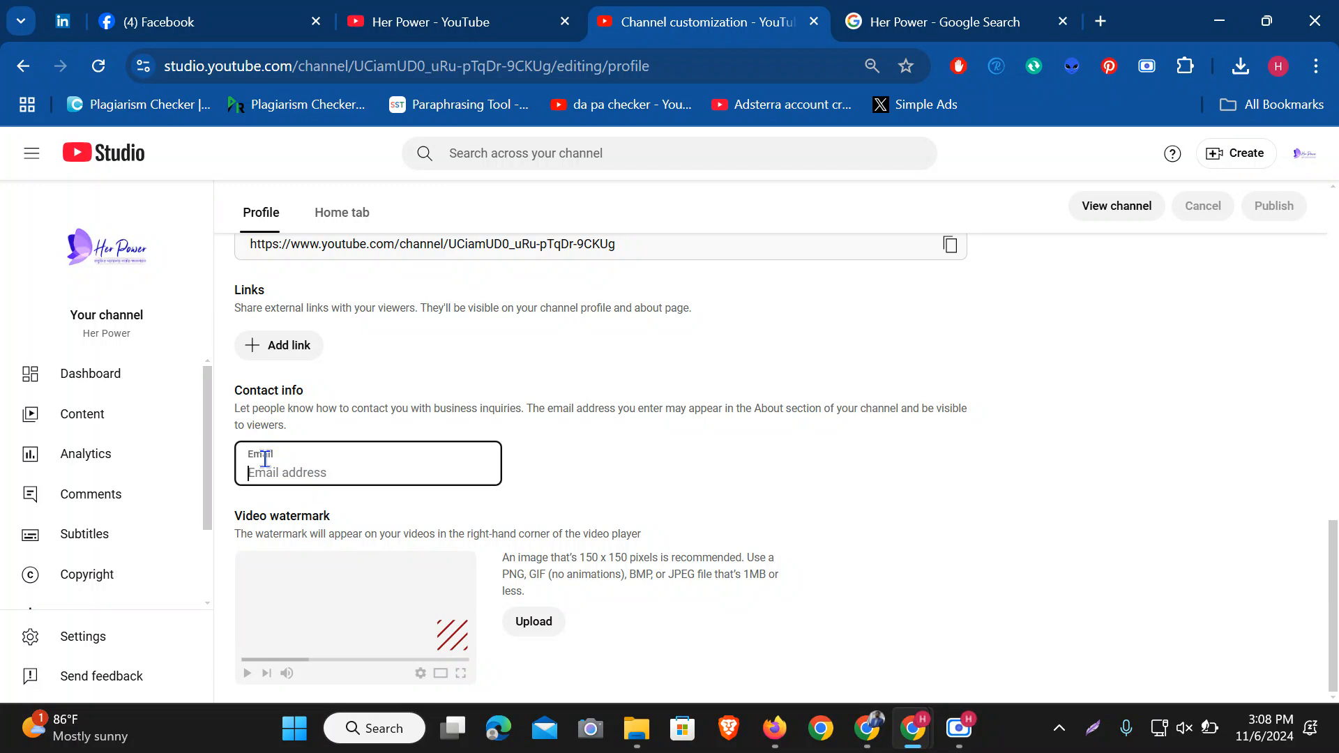
{"action": "left_click", "coordinate": [1043, 499]}
{"action": "left_click_drag", "start_coordinate": [233, 518], "coordinate": [335, 517]}
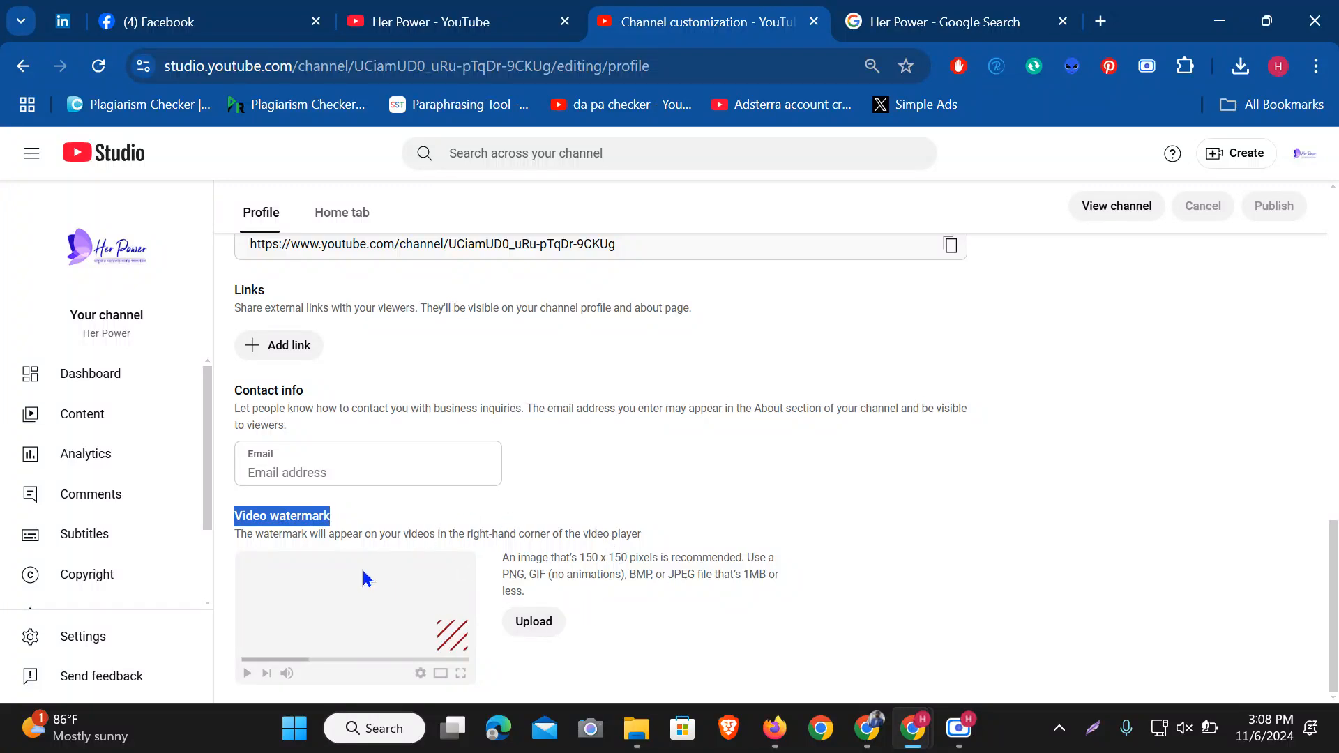
{"action": "left_click", "coordinate": [322, 512]}
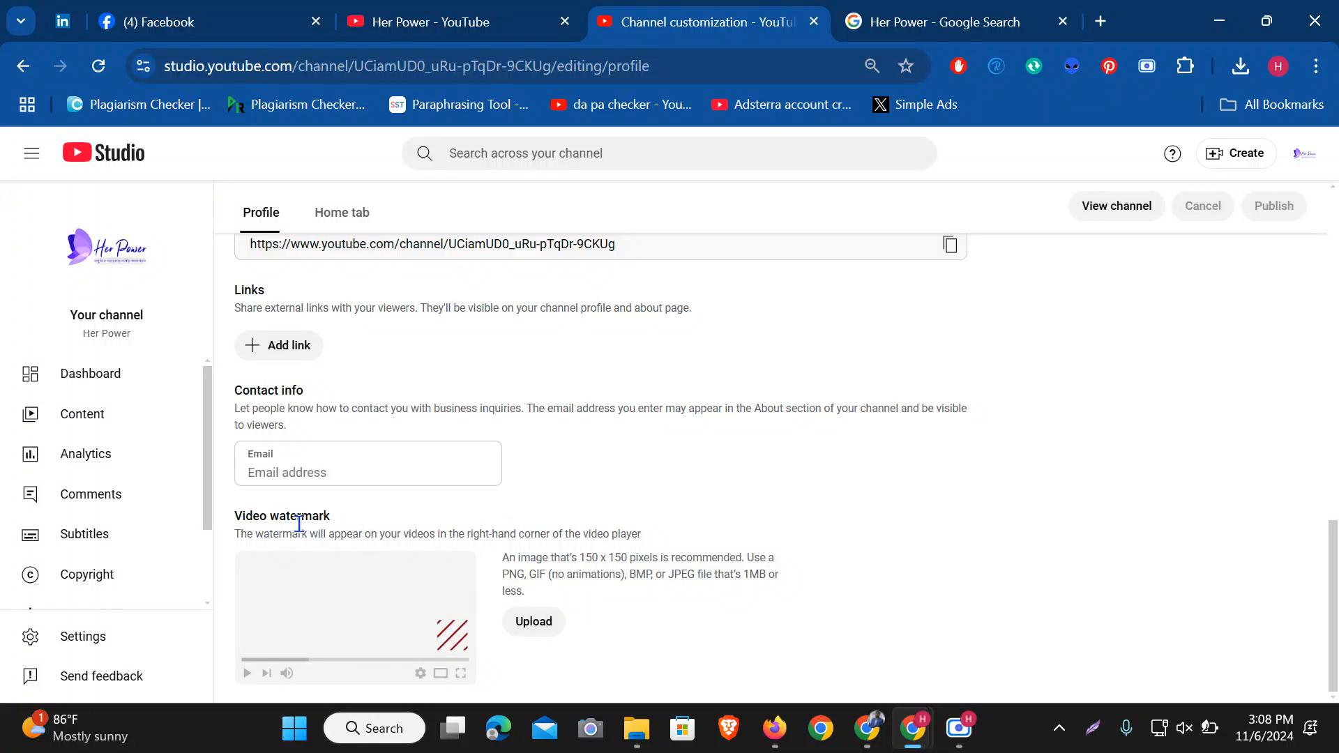
{"action": "left_click", "coordinate": [534, 621]}
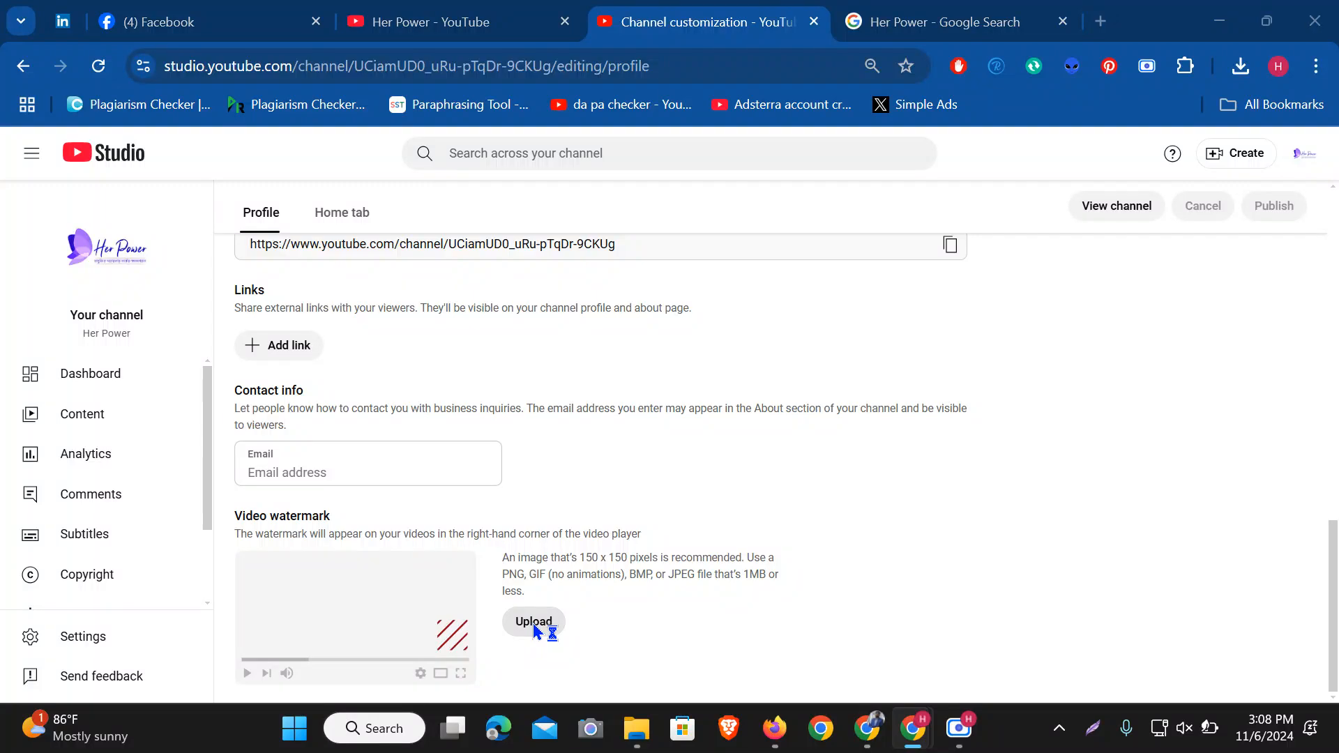
{"action": "scroll", "coordinate": [785, 377], "scroll_direction": "down", "scroll_amount": 5}
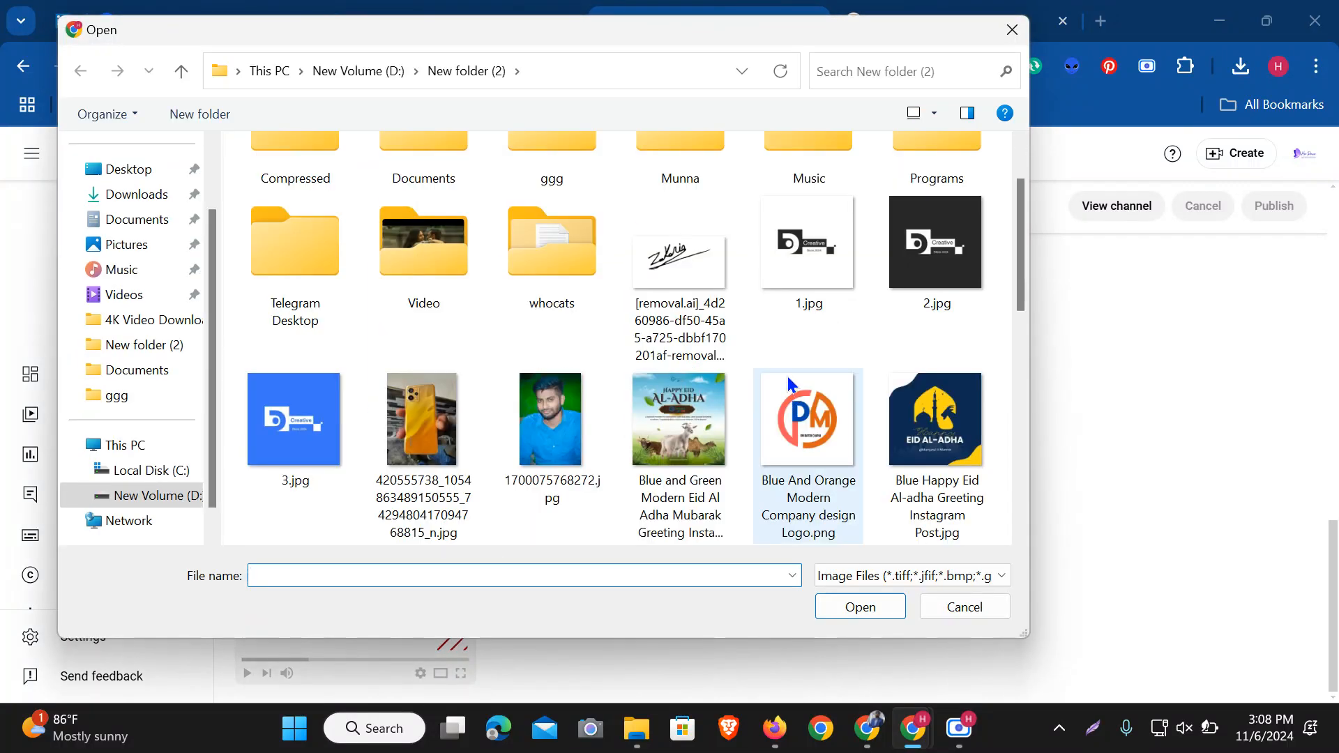
{"action": "scroll", "coordinate": [781, 373], "scroll_direction": "down", "scroll_amount": 2}
{"action": "scroll", "coordinate": [774, 375], "scroll_direction": "up", "scroll_amount": 10}
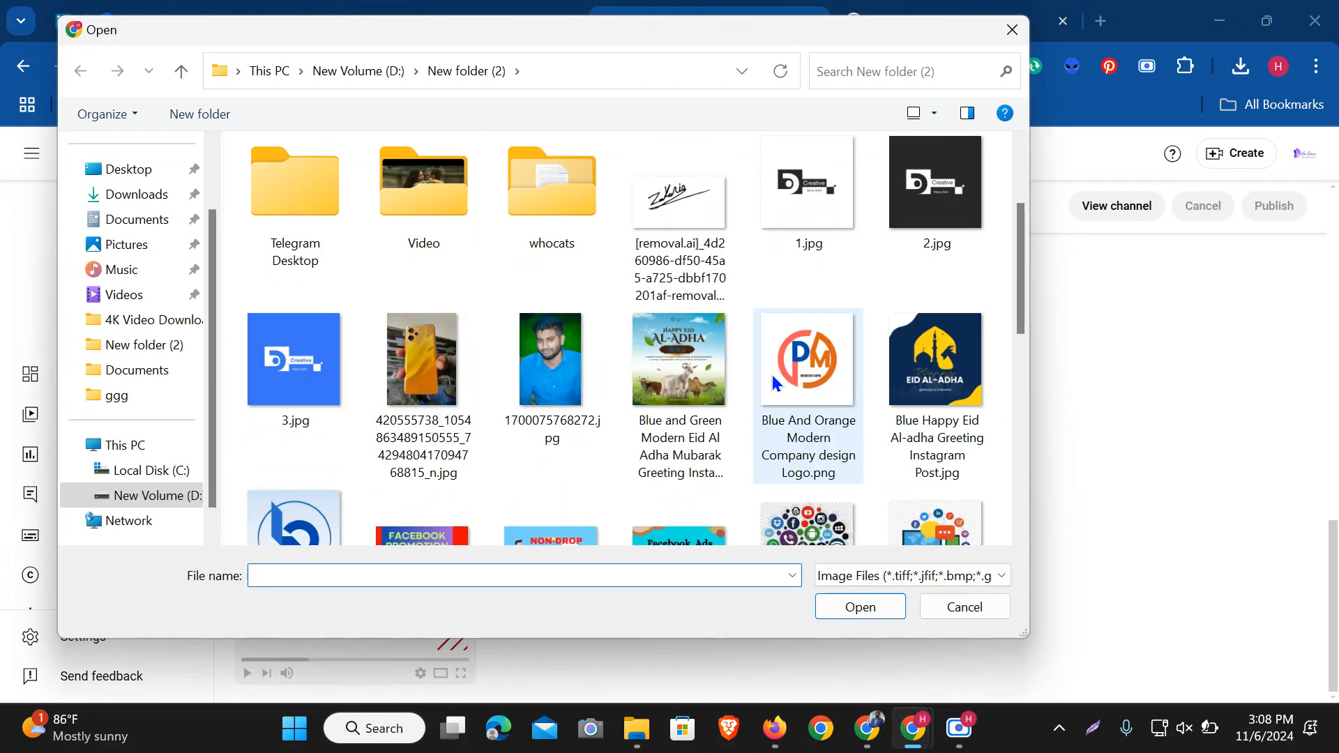
{"action": "double_click", "coordinate": [804, 479]}
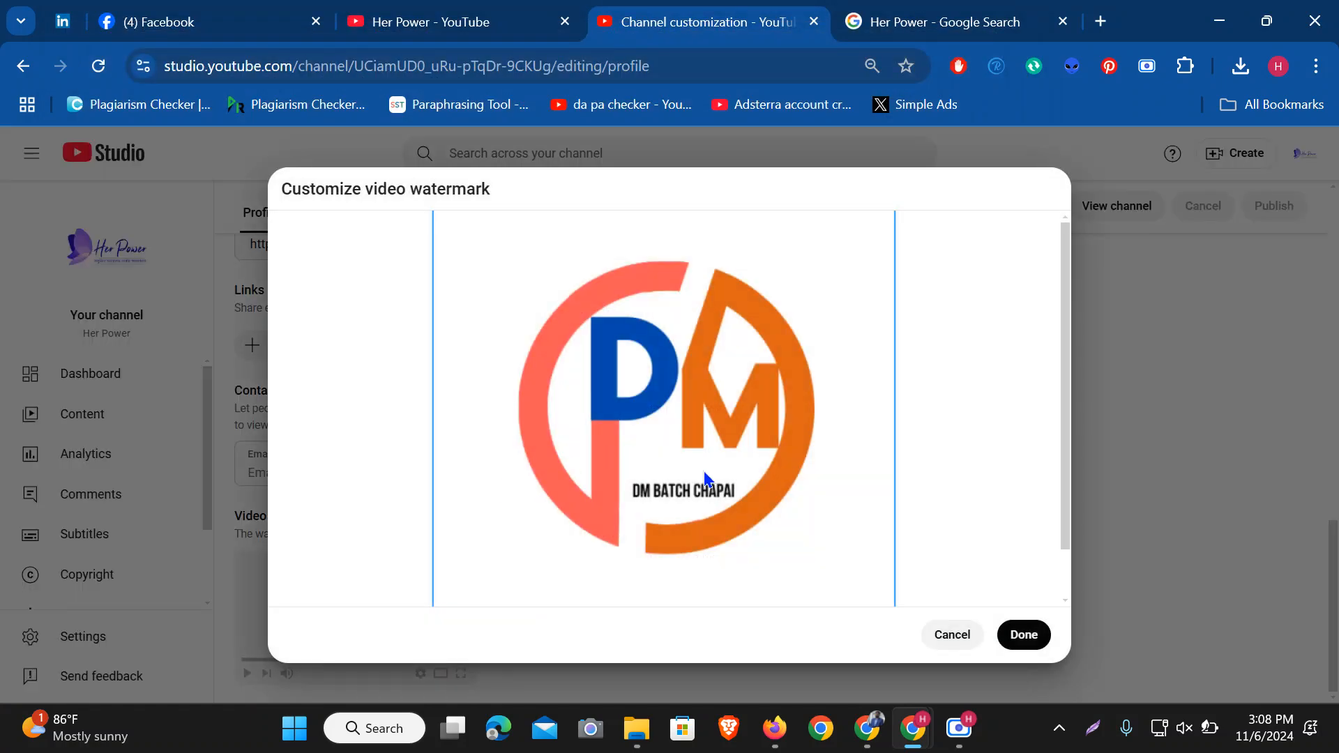
{"action": "left_click", "coordinate": [952, 634]}
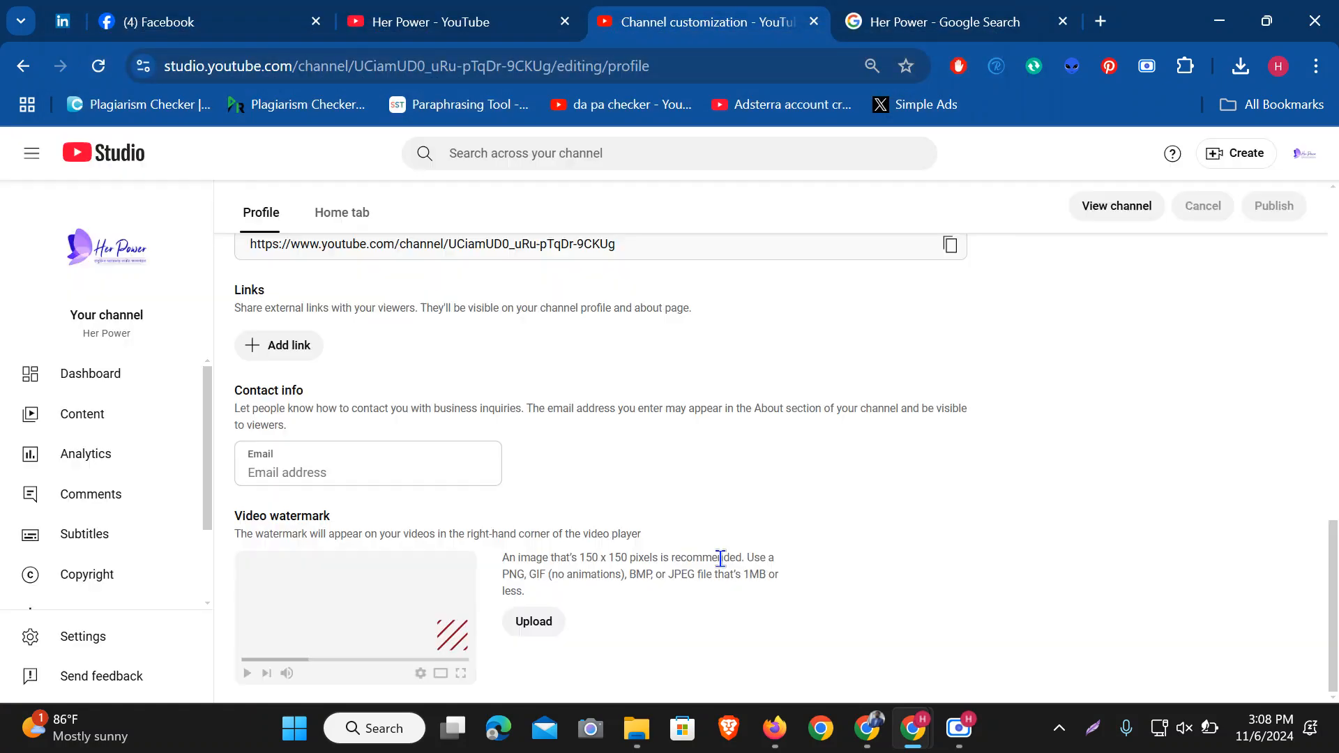
Upload images.png from Downloads as the video watermark, cropped slightly tighter around the Her Power logo
{"action": "left_click", "coordinate": [534, 622]}
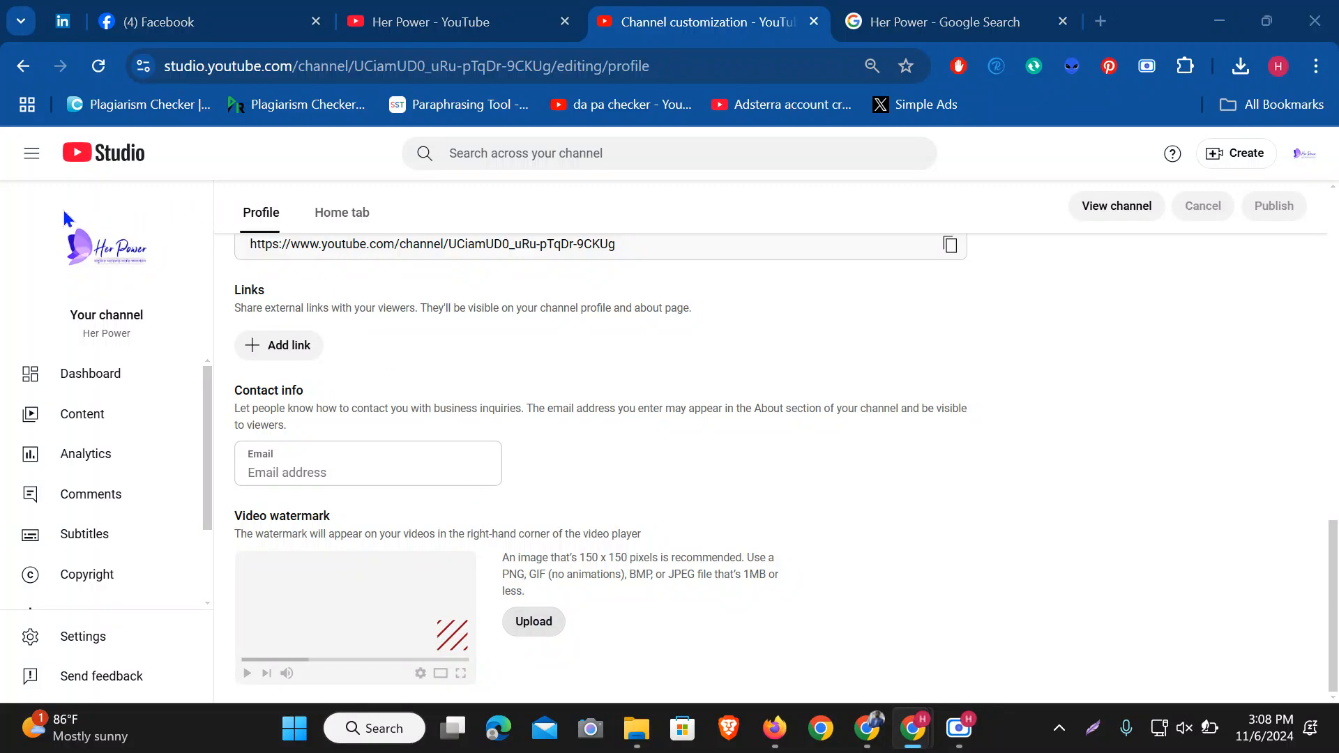
{"action": "left_click", "coordinate": [122, 195]}
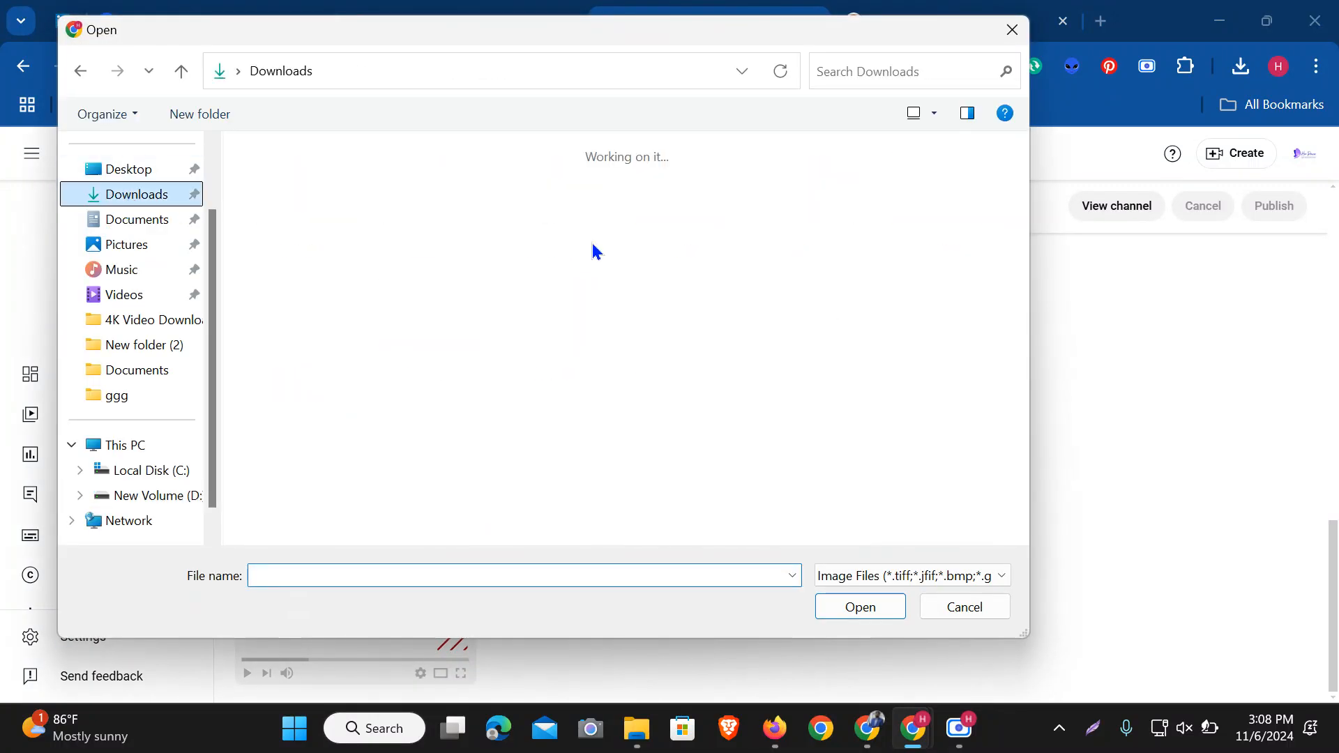
{"action": "left_click", "coordinate": [252, 208]}
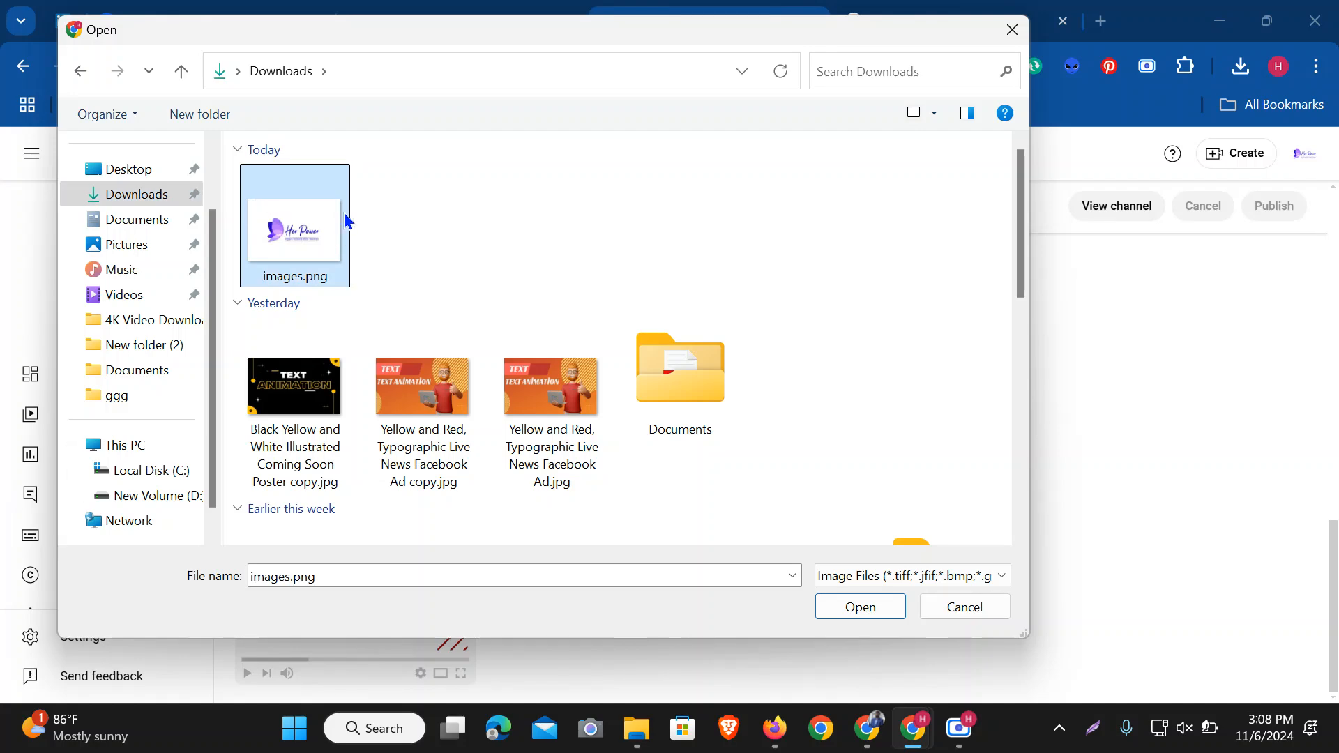
{"action": "left_click", "coordinate": [895, 605]}
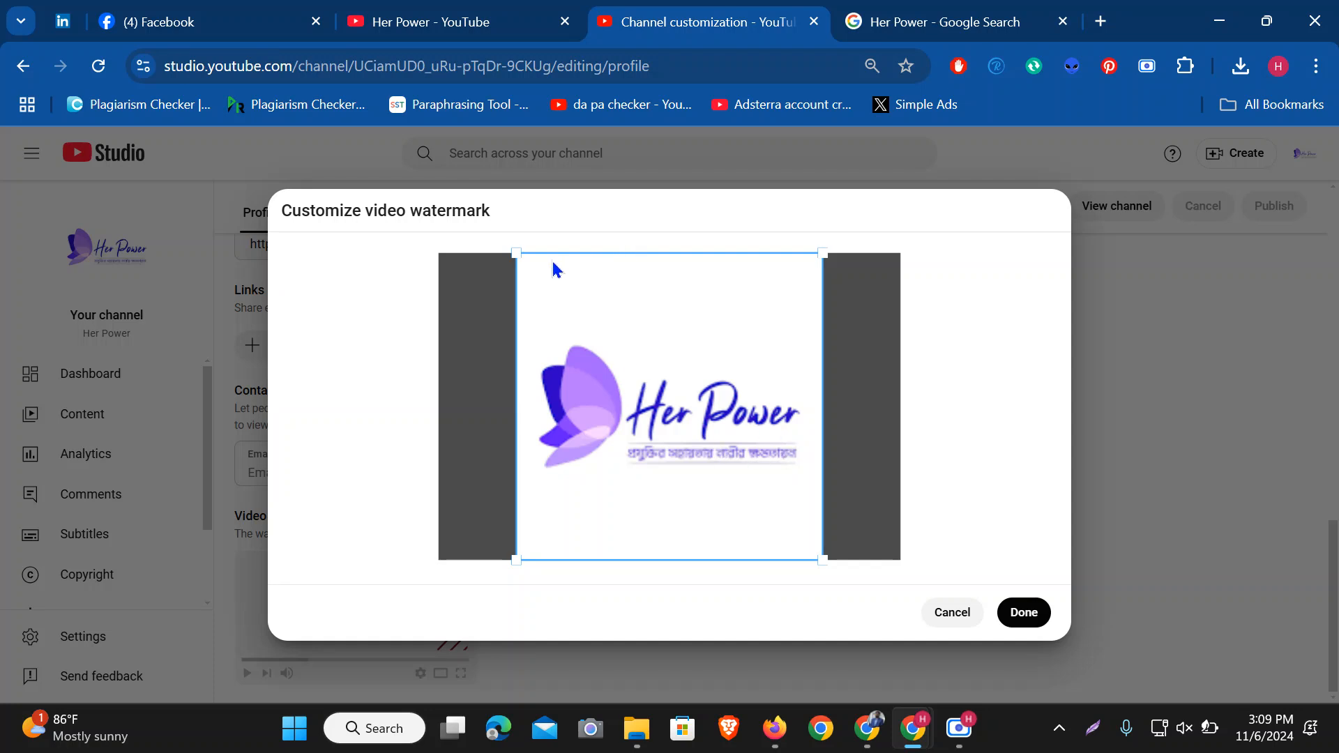
{"action": "left_click_drag", "start_coordinate": [514, 258], "coordinate": [527, 307]}
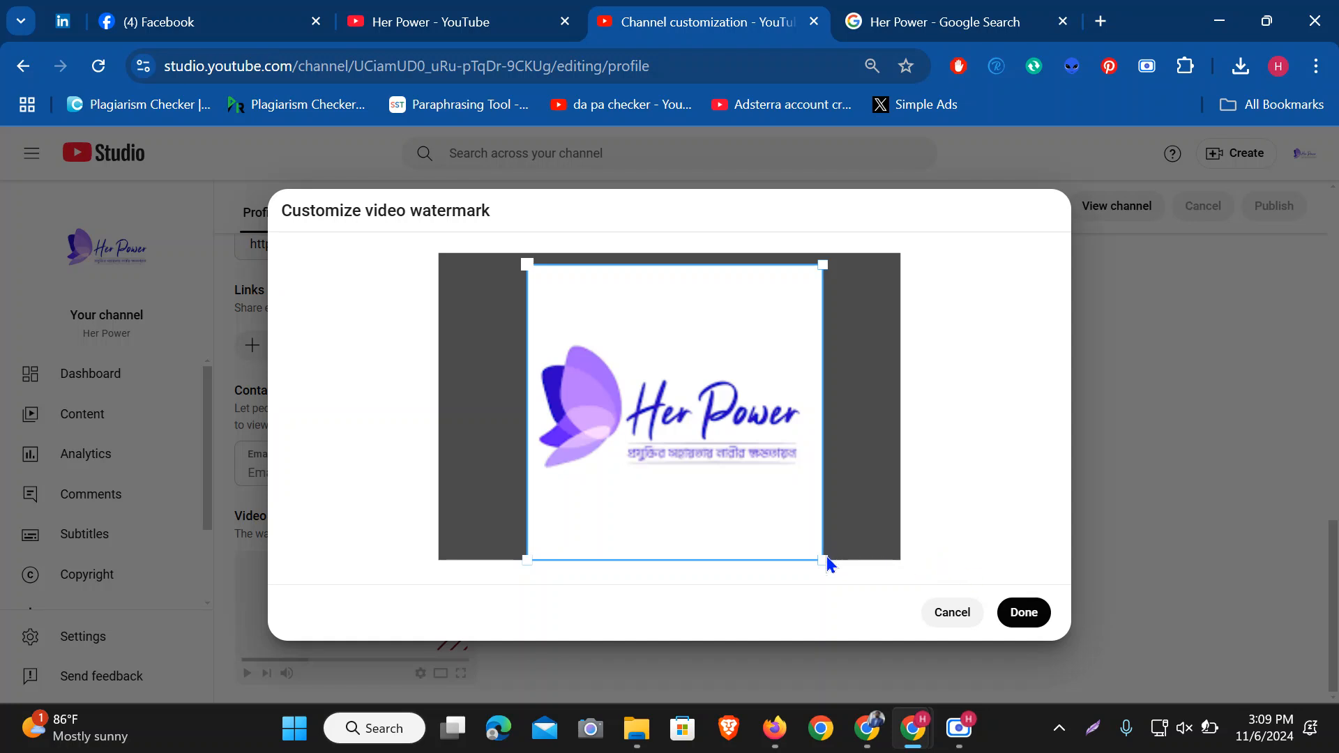
{"action": "mouse_move", "coordinate": [821, 557]}
{"action": "left_mouse_down"}
{"action": "mouse_move", "coordinate": [792, 541]}
{"action": "mouse_move", "coordinate": [808, 548]}
{"action": "left_mouse_up"}
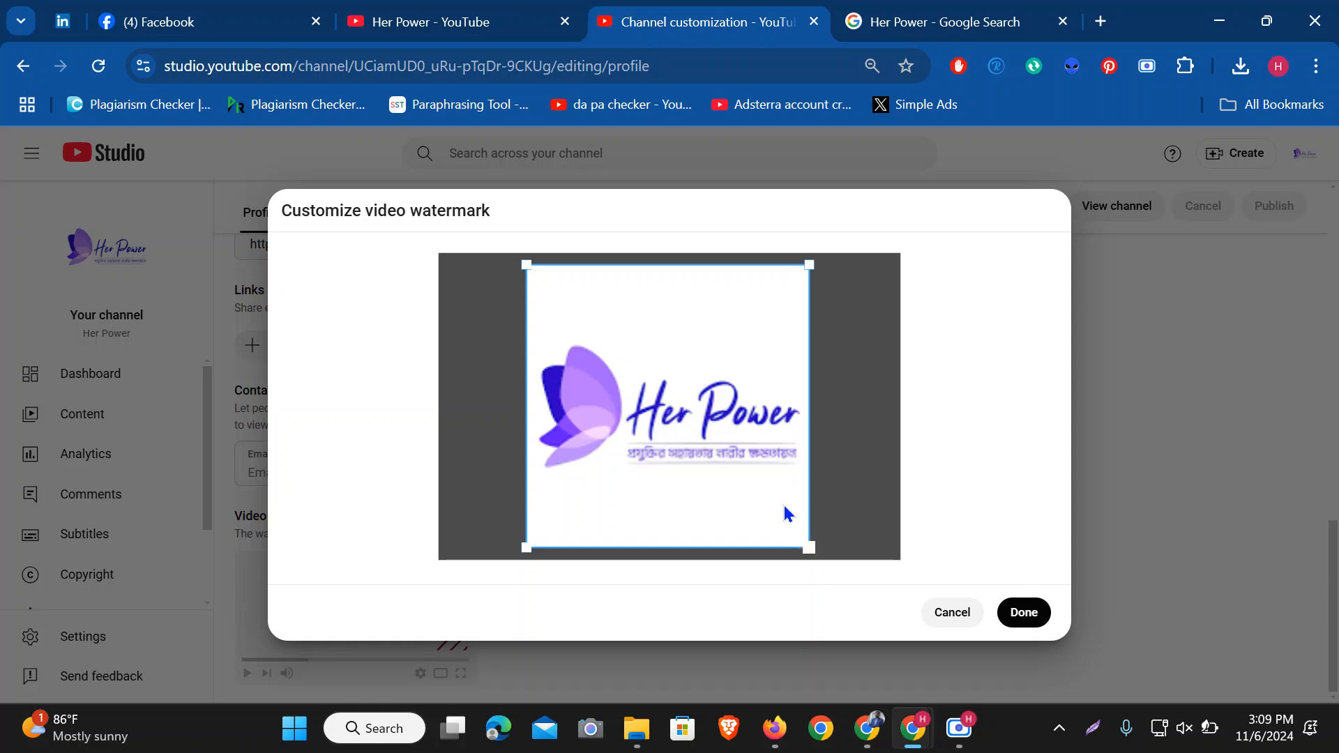
{"action": "left_click", "coordinate": [1029, 613]}
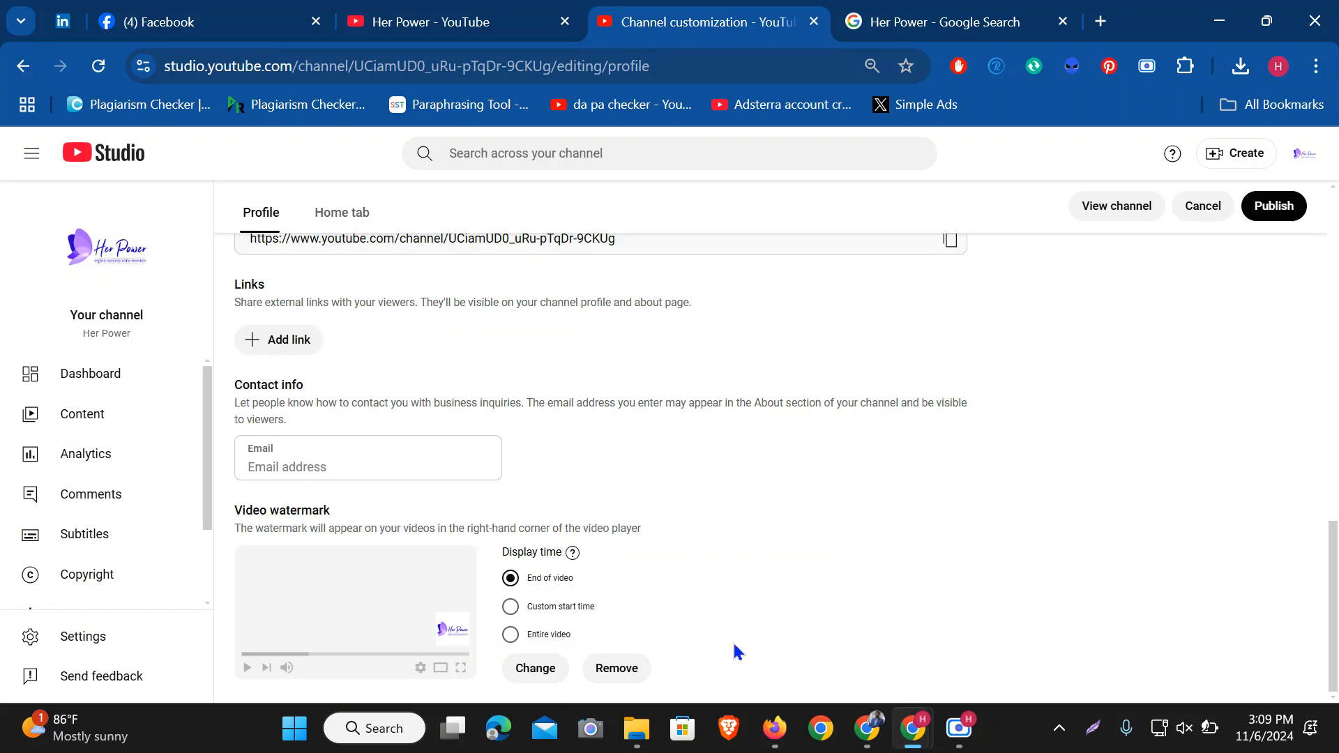
Set the watermark's display time to Entire video and publish the channel changes
{"action": "left_click", "coordinate": [511, 607]}
{"action": "scroll", "coordinate": [660, 628], "scroll_direction": "down", "scroll_amount": 1}
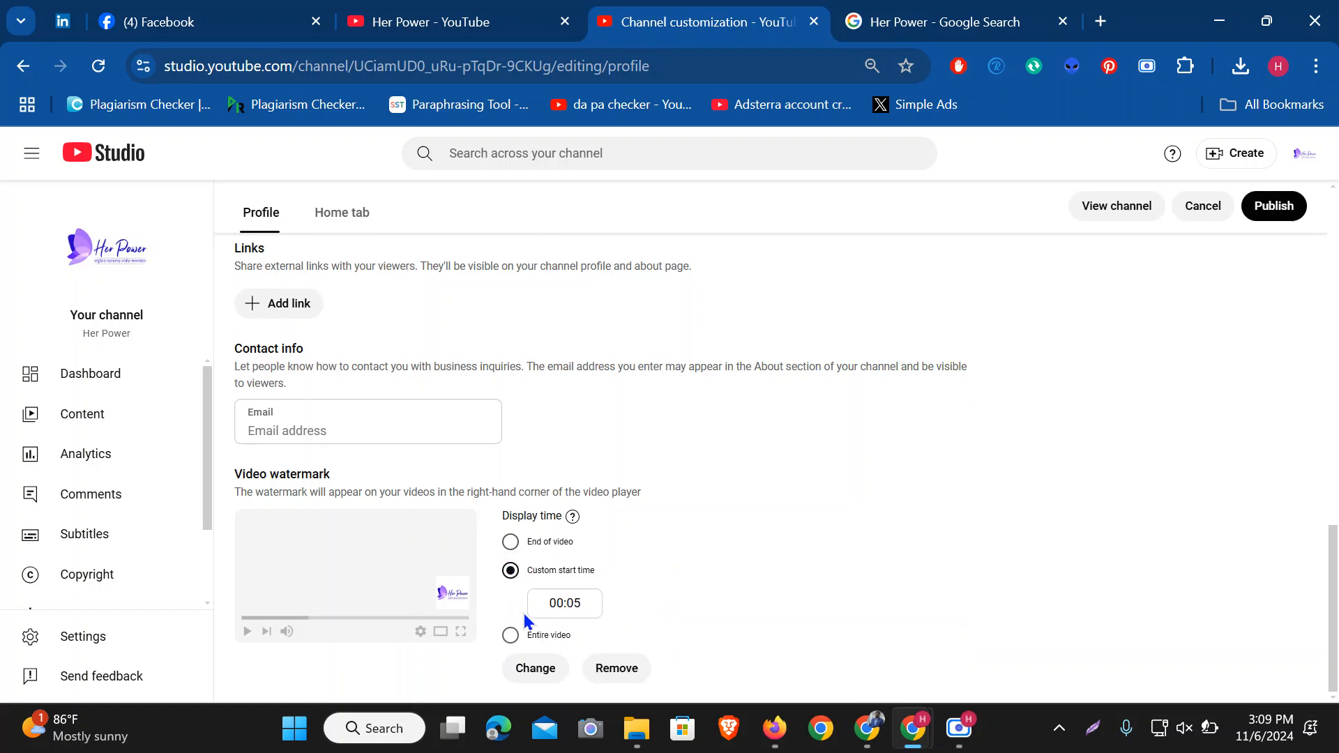
{"action": "left_click", "coordinate": [511, 635]}
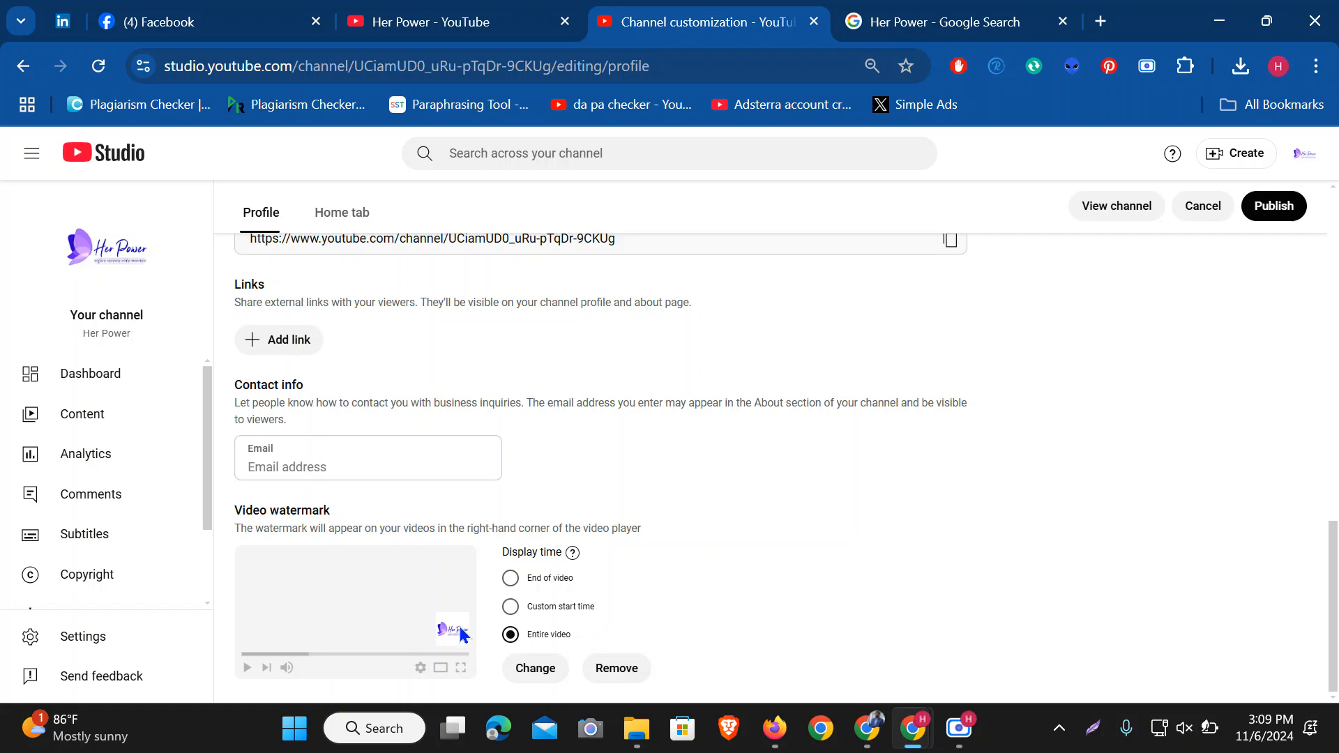
{"action": "left_click", "coordinate": [509, 581]}
{"action": "left_click", "coordinate": [510, 635]}
{"action": "left_click", "coordinate": [1275, 207]}
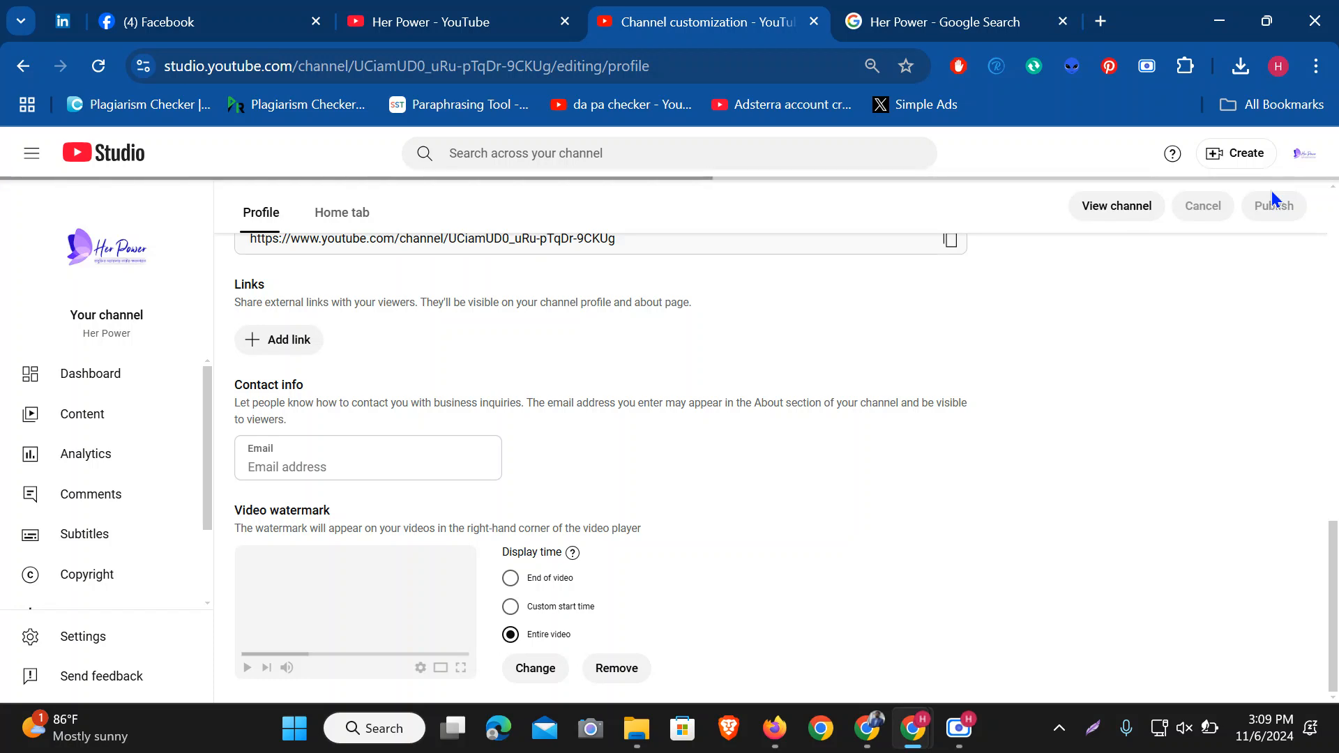
Look over the channel's profile sections and the home page layout options
{"action": "scroll", "coordinate": [622, 348], "scroll_direction": "up", "scroll_amount": 7}
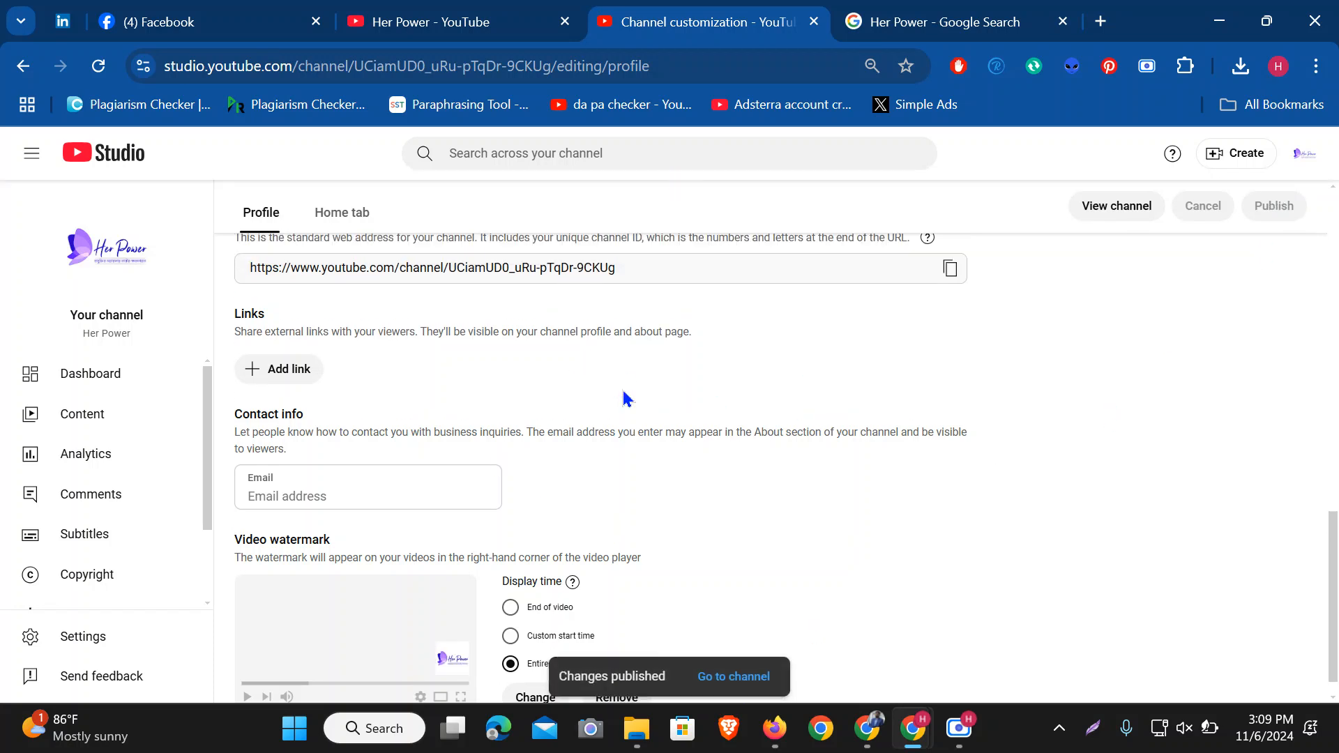
{"action": "scroll", "coordinate": [478, 463], "scroll_direction": "up", "scroll_amount": 2}
{"action": "scroll", "coordinate": [433, 502], "scroll_direction": "down", "scroll_amount": 1}
{"action": "scroll", "coordinate": [454, 478], "scroll_direction": "up", "scroll_amount": 3}
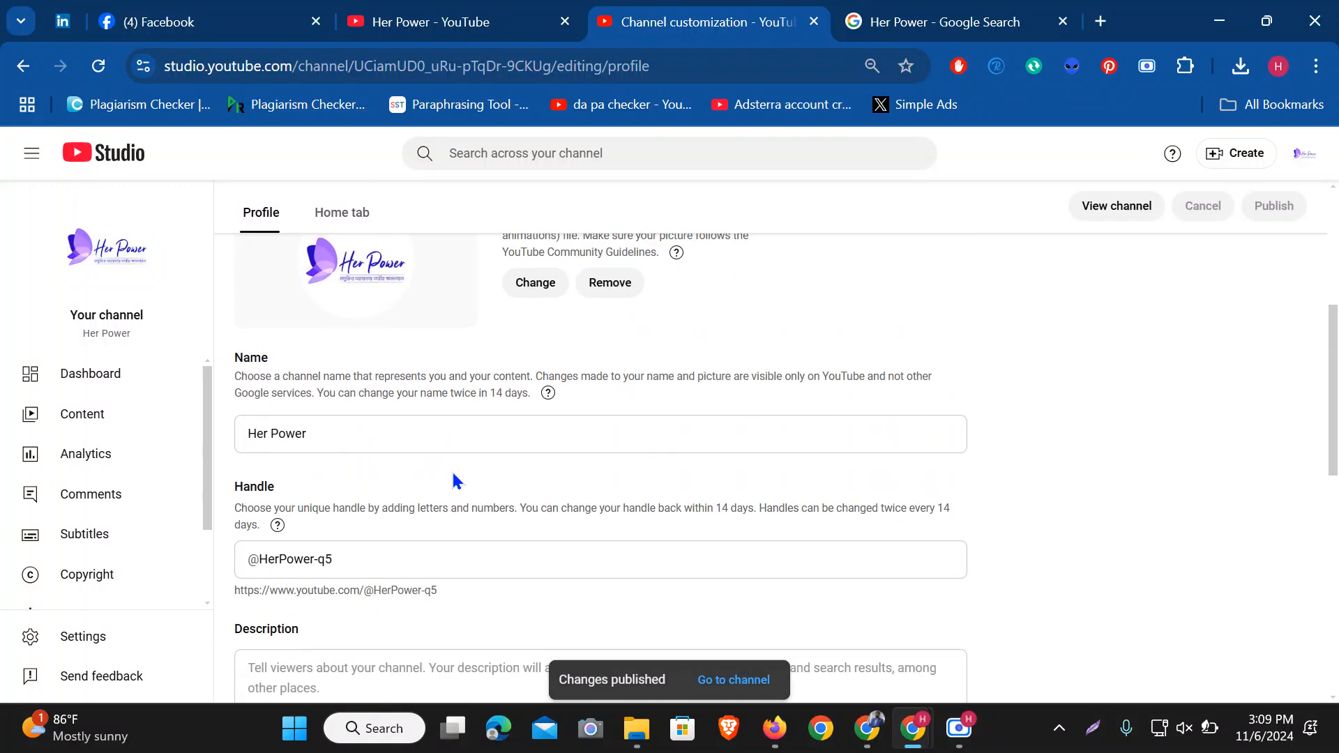
{"action": "left_click", "coordinate": [329, 213]}
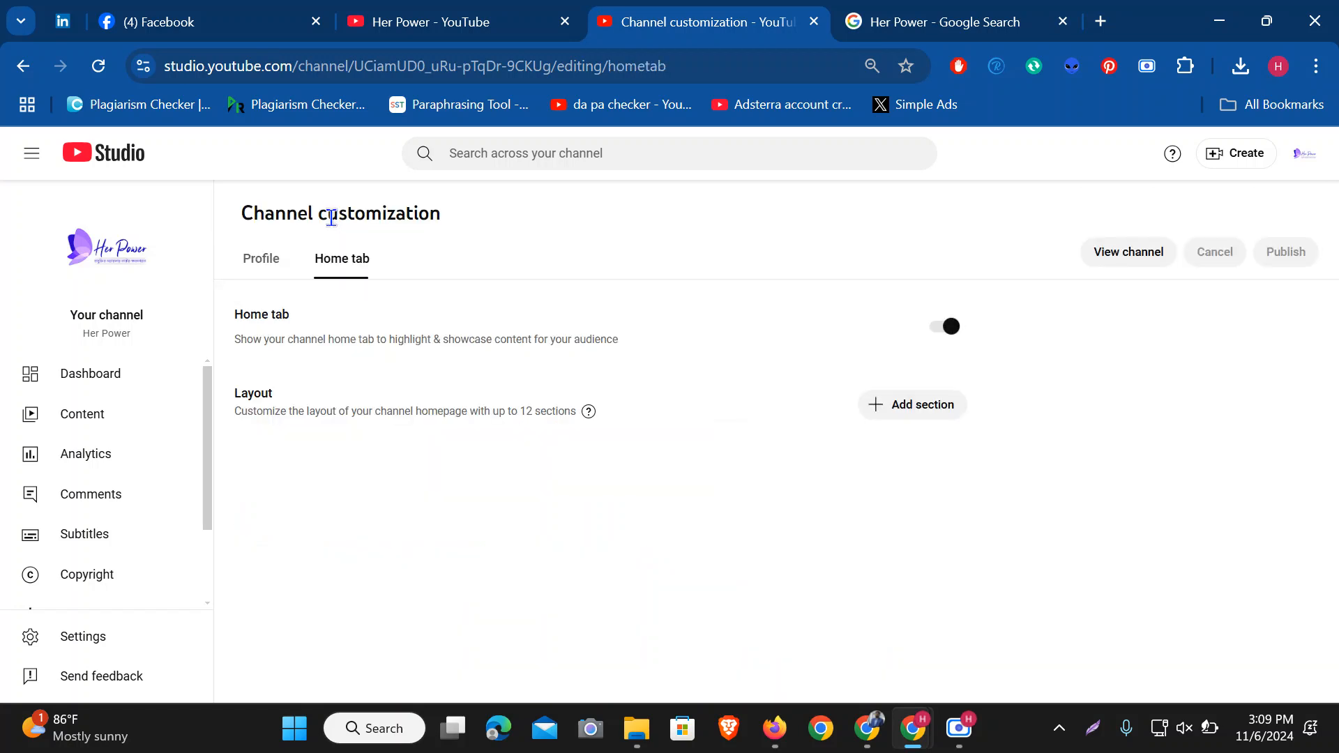
{"action": "left_click", "coordinate": [262, 256]}
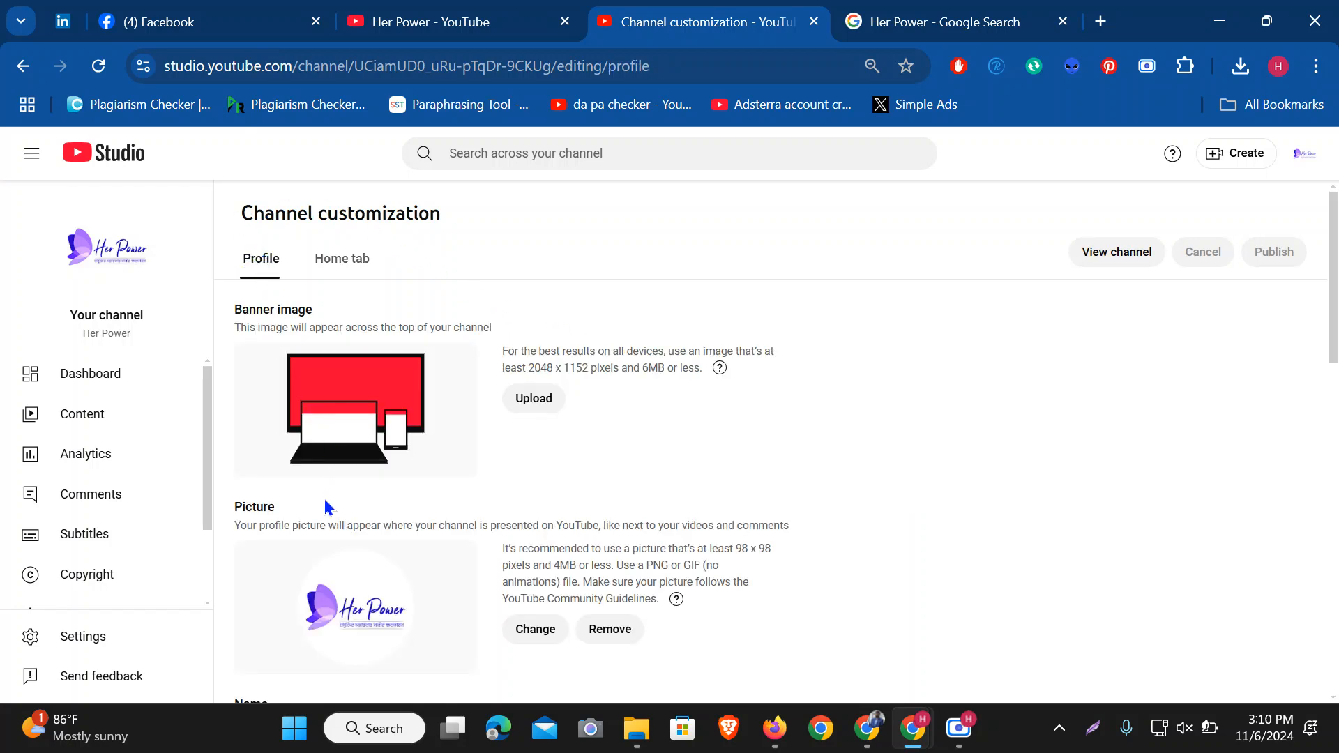
{"action": "scroll", "coordinate": [189, 453], "scroll_direction": "down", "scroll_amount": 2}
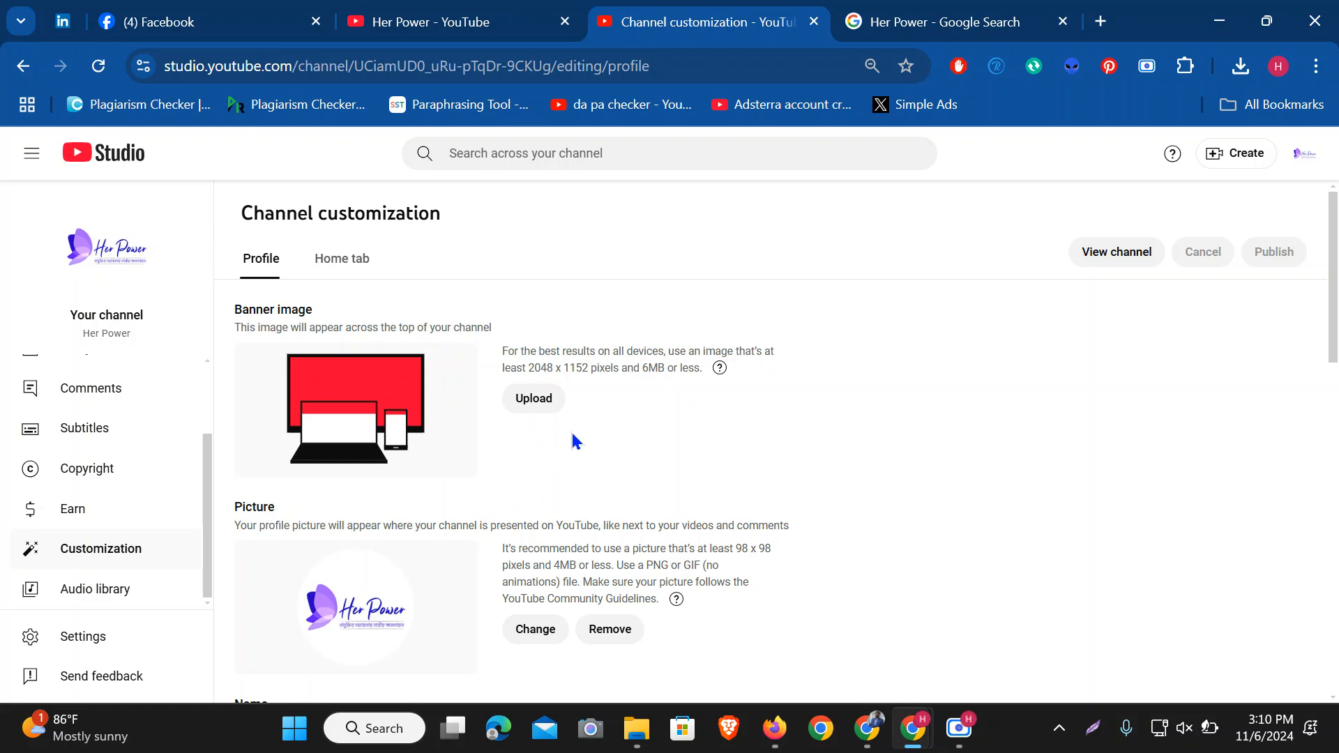
{"action": "scroll", "coordinate": [572, 433], "scroll_direction": "down", "scroll_amount": 3}
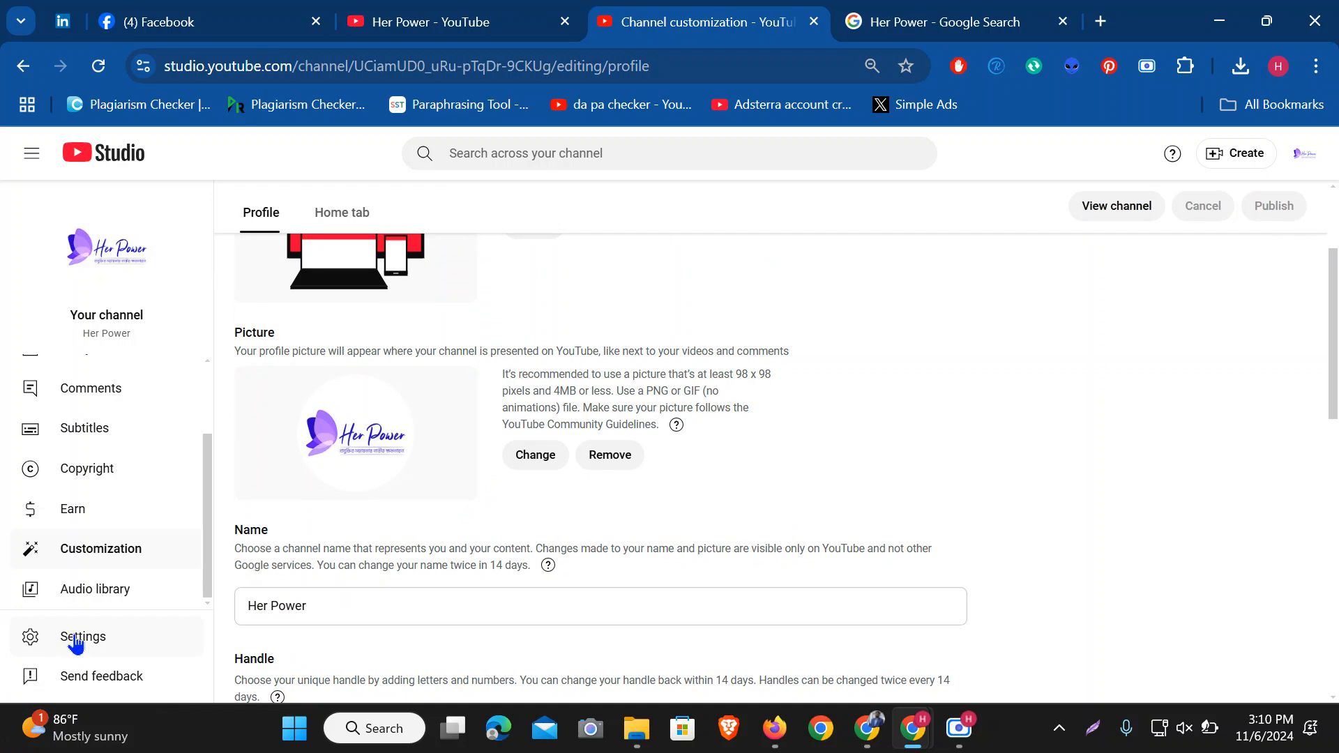
Set the channel's country of residence to United States in the channel settings and save
{"action": "left_click", "coordinate": [77, 640]}
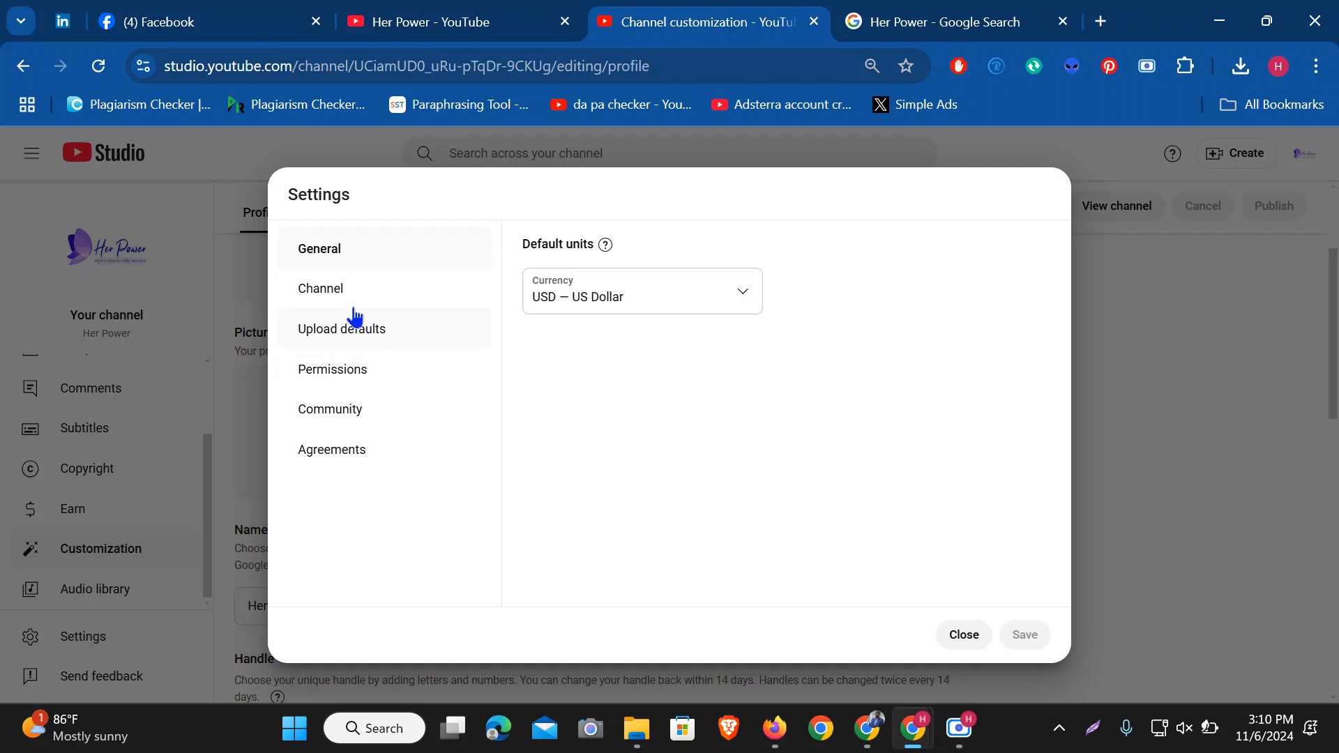
{"action": "left_click", "coordinate": [326, 303]}
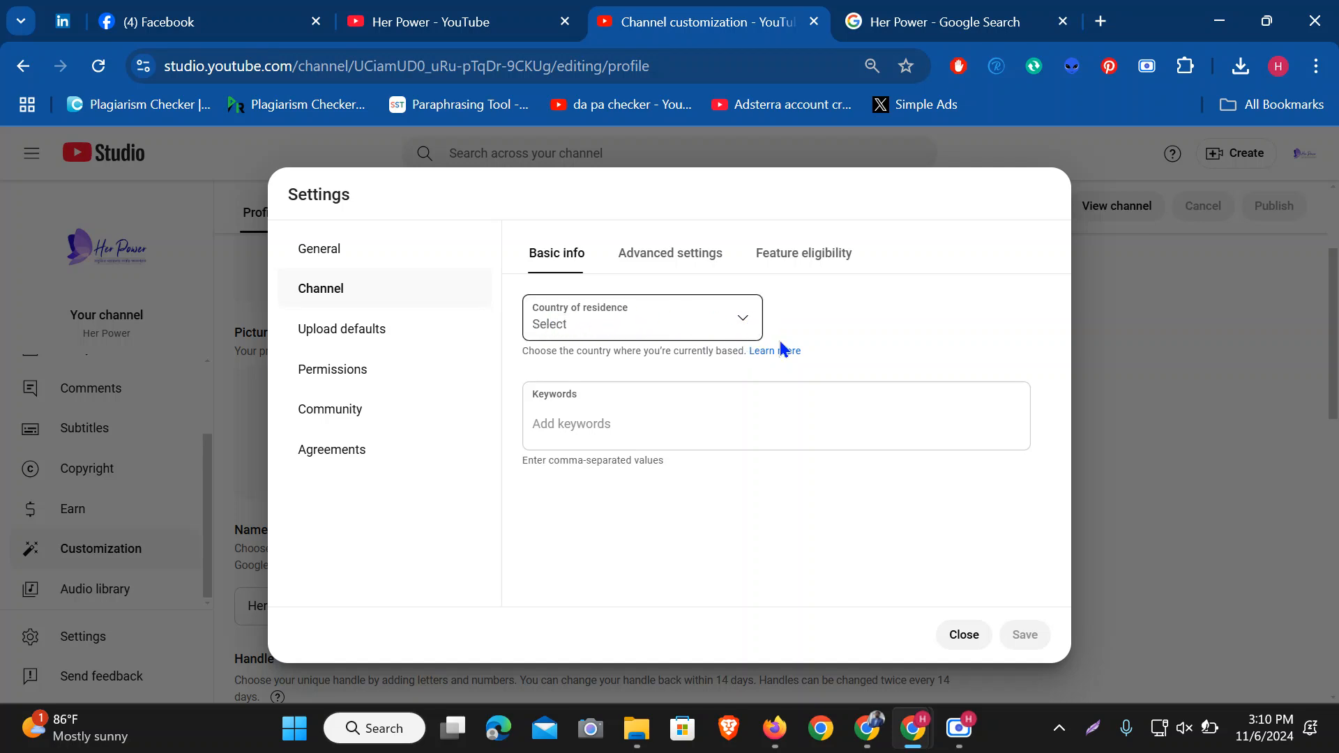
{"action": "left_click", "coordinate": [742, 321]}
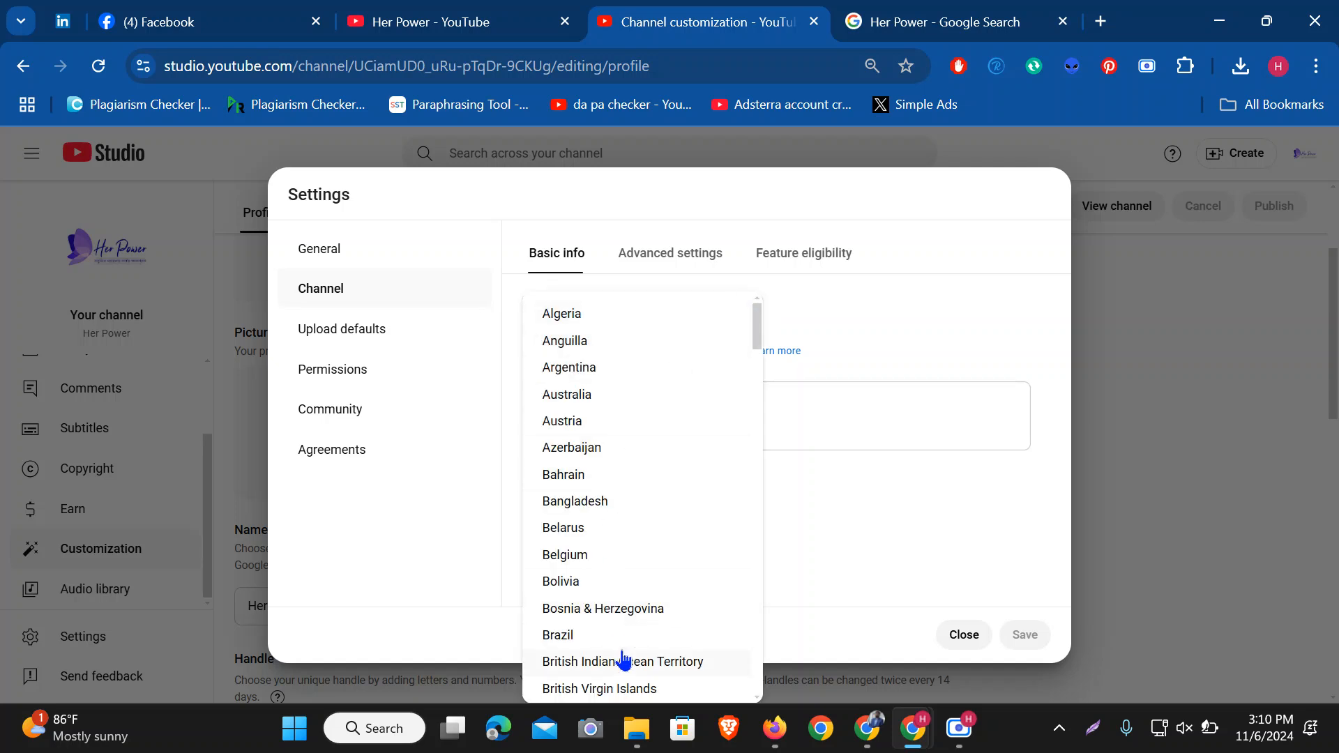
{"action": "scroll", "coordinate": [607, 580], "scroll_direction": "down", "scroll_amount": 4}
{"action": "scroll", "coordinate": [607, 553], "scroll_direction": "down", "scroll_amount": 8}
{"action": "scroll", "coordinate": [623, 490], "scroll_direction": "down", "scroll_amount": 6}
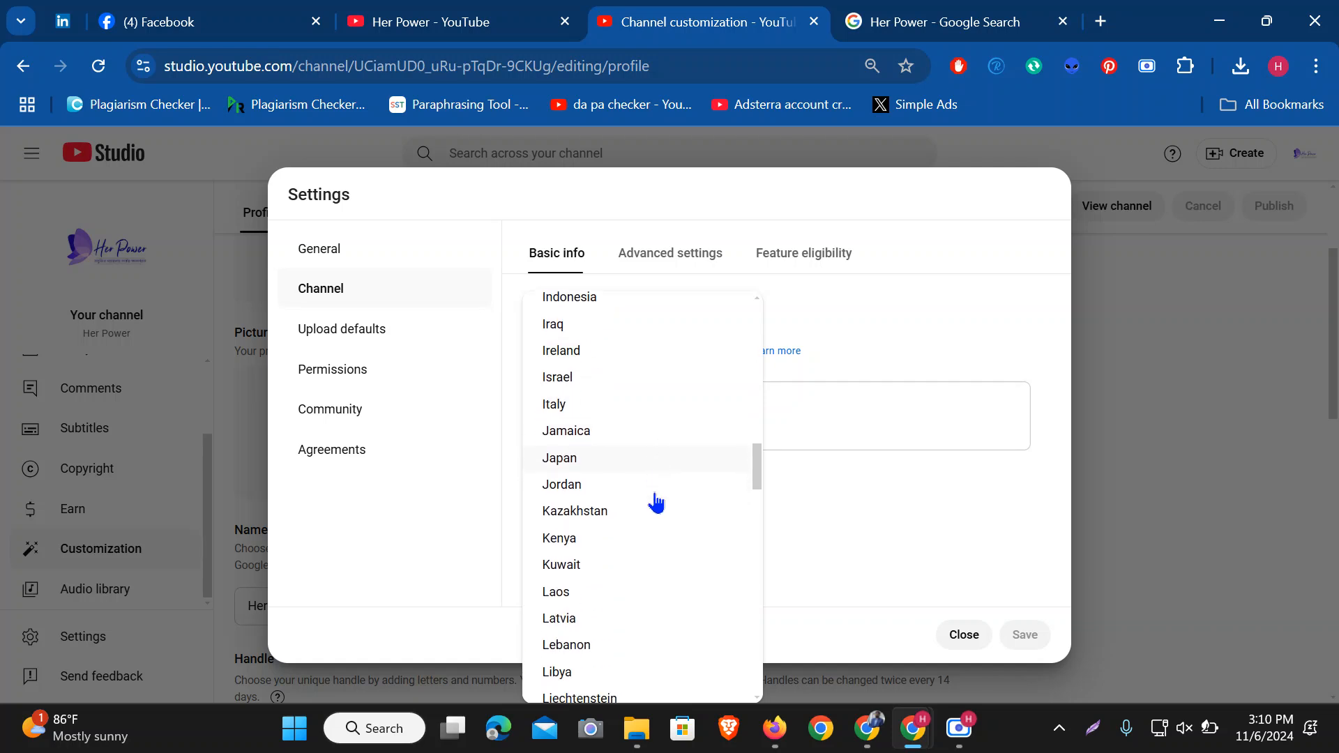
{"action": "scroll", "coordinate": [697, 495], "scroll_direction": "down", "scroll_amount": 2}
{"action": "left_click_drag", "start_coordinate": [757, 491], "coordinate": [760, 683]}
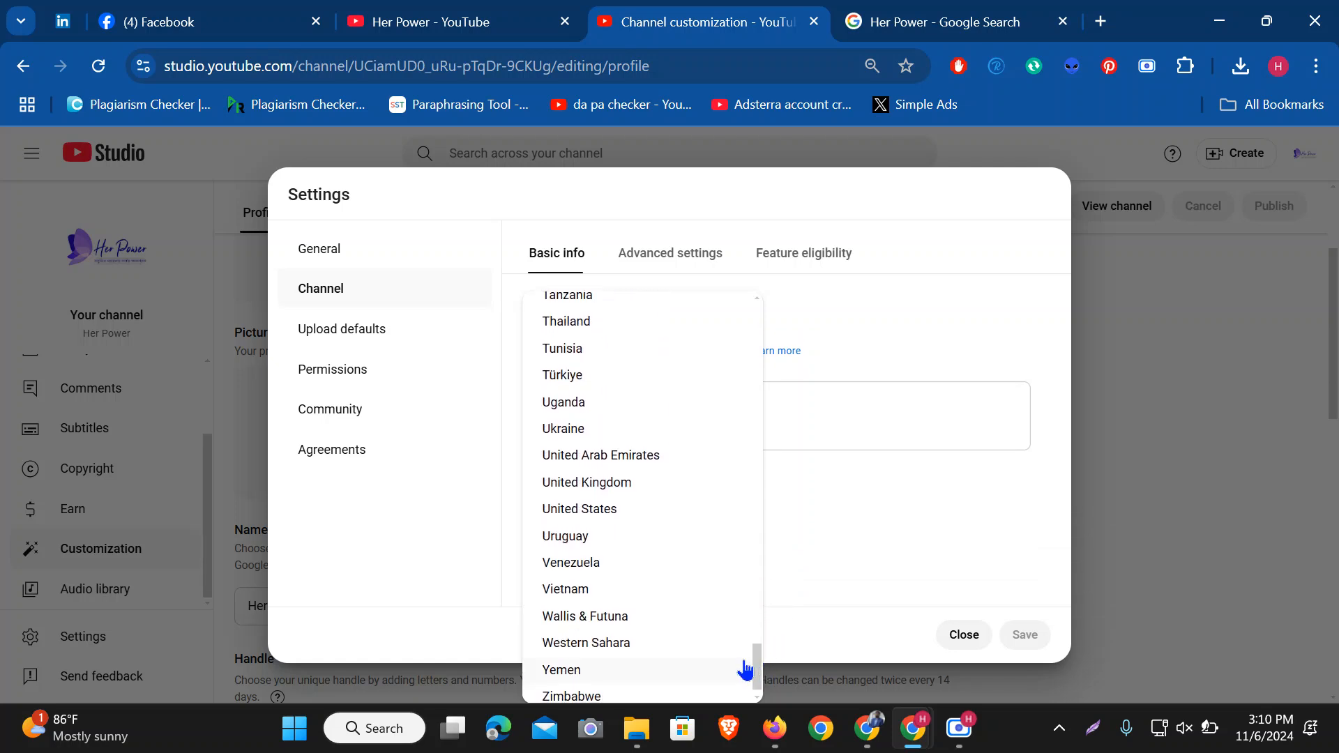
{"action": "left_click", "coordinate": [560, 516]}
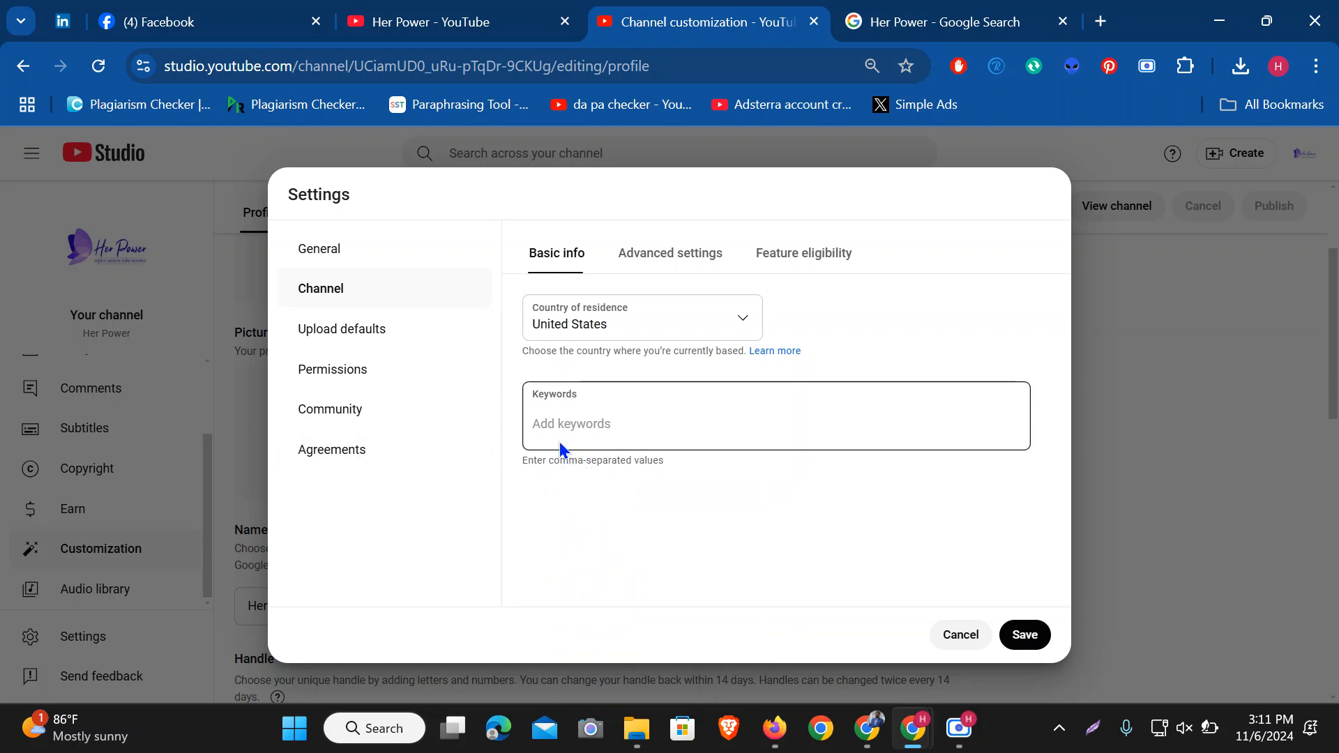
{"action": "left_click", "coordinate": [613, 424]}
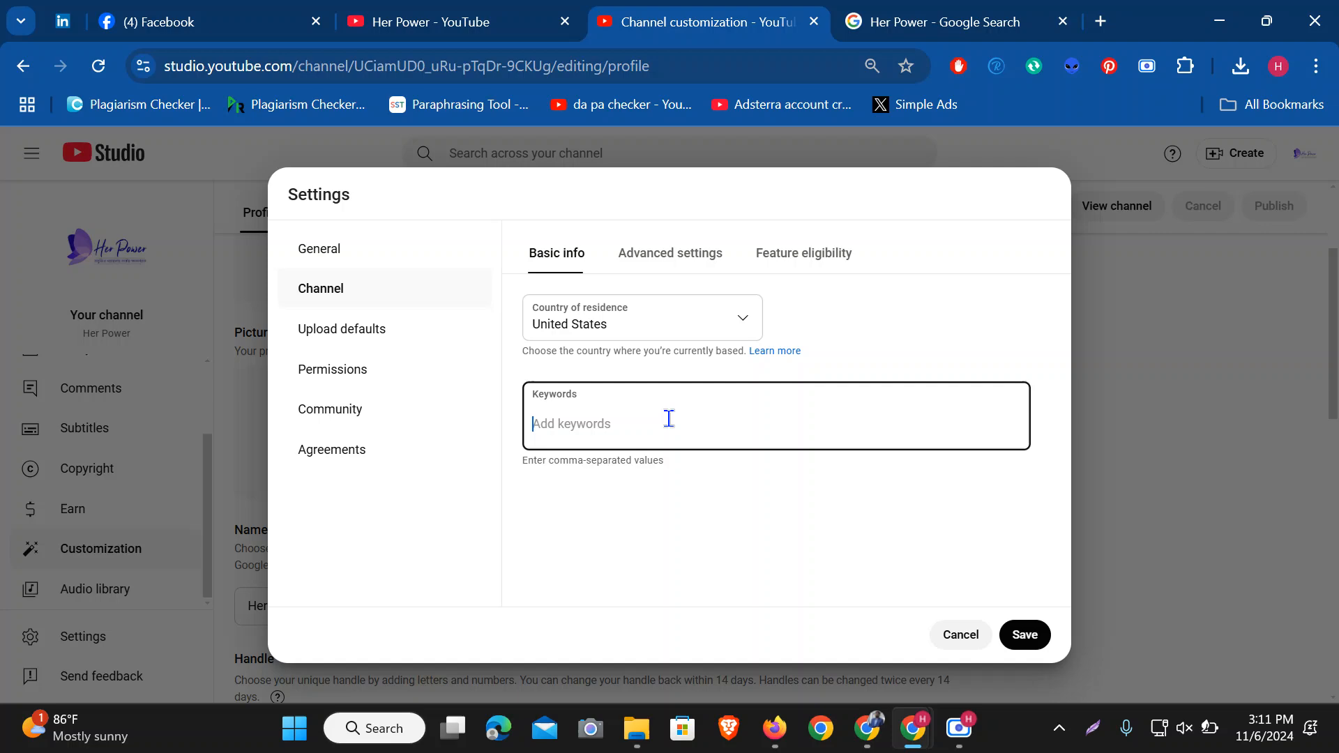
{"action": "left_click", "coordinate": [572, 427]}
{"action": "left_click", "coordinate": [1024, 636]}
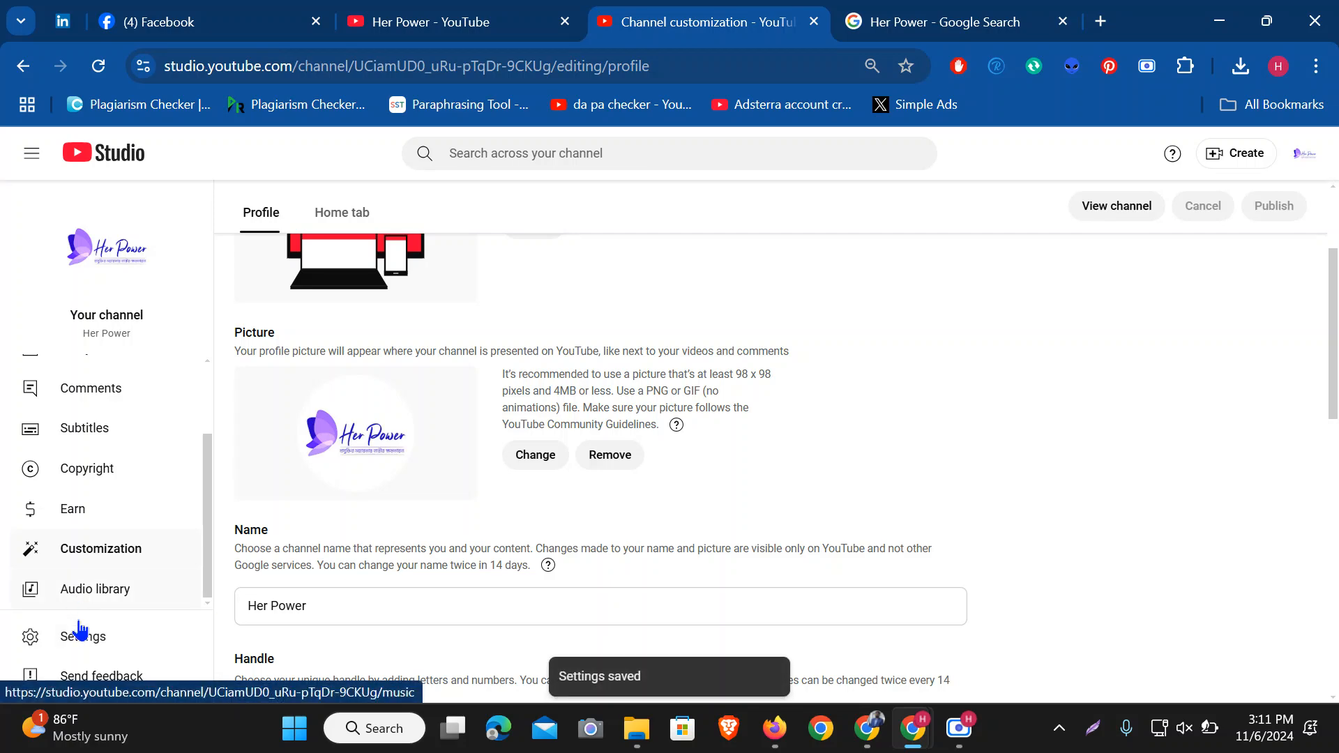
Examine the channel's basic info and its advanced settings for audience, Google Ads linking, advertisements and clips
{"action": "left_click", "coordinate": [80, 641]}
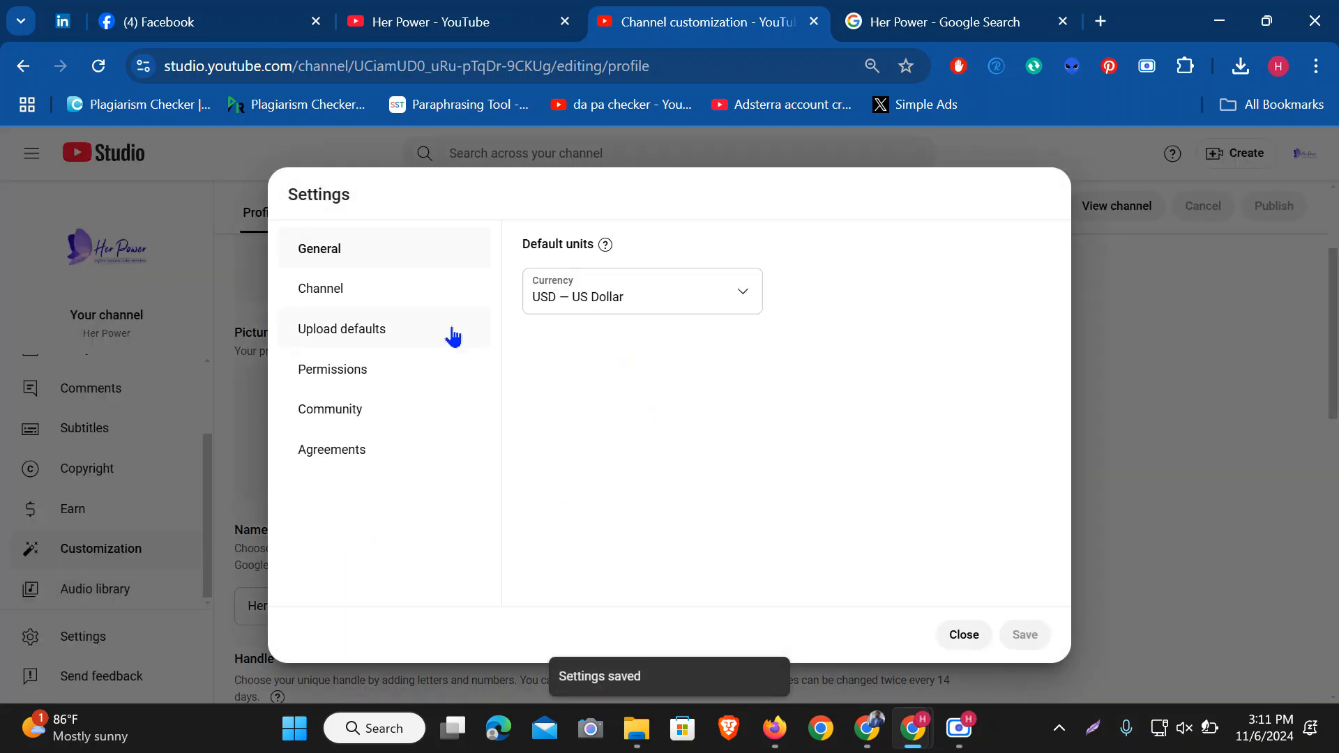
{"action": "left_click", "coordinate": [334, 297]}
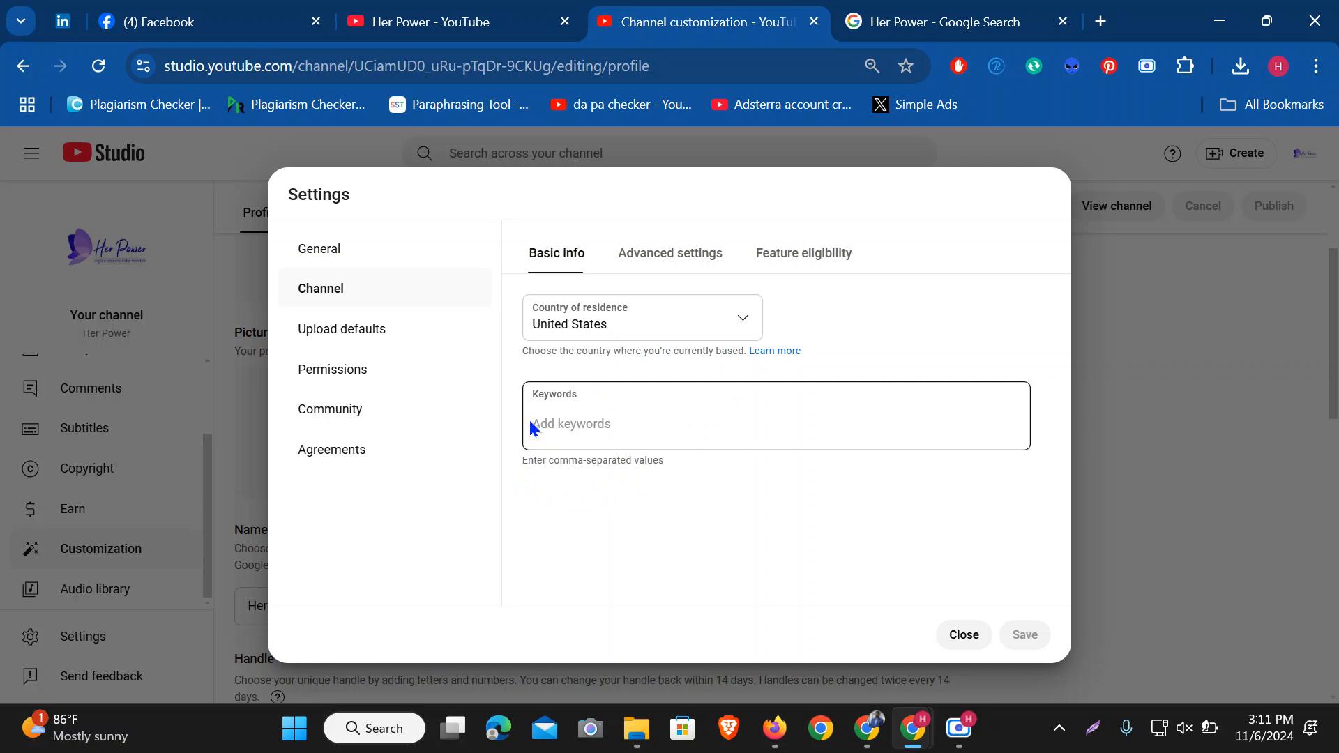
{"action": "left_click", "coordinate": [646, 261]}
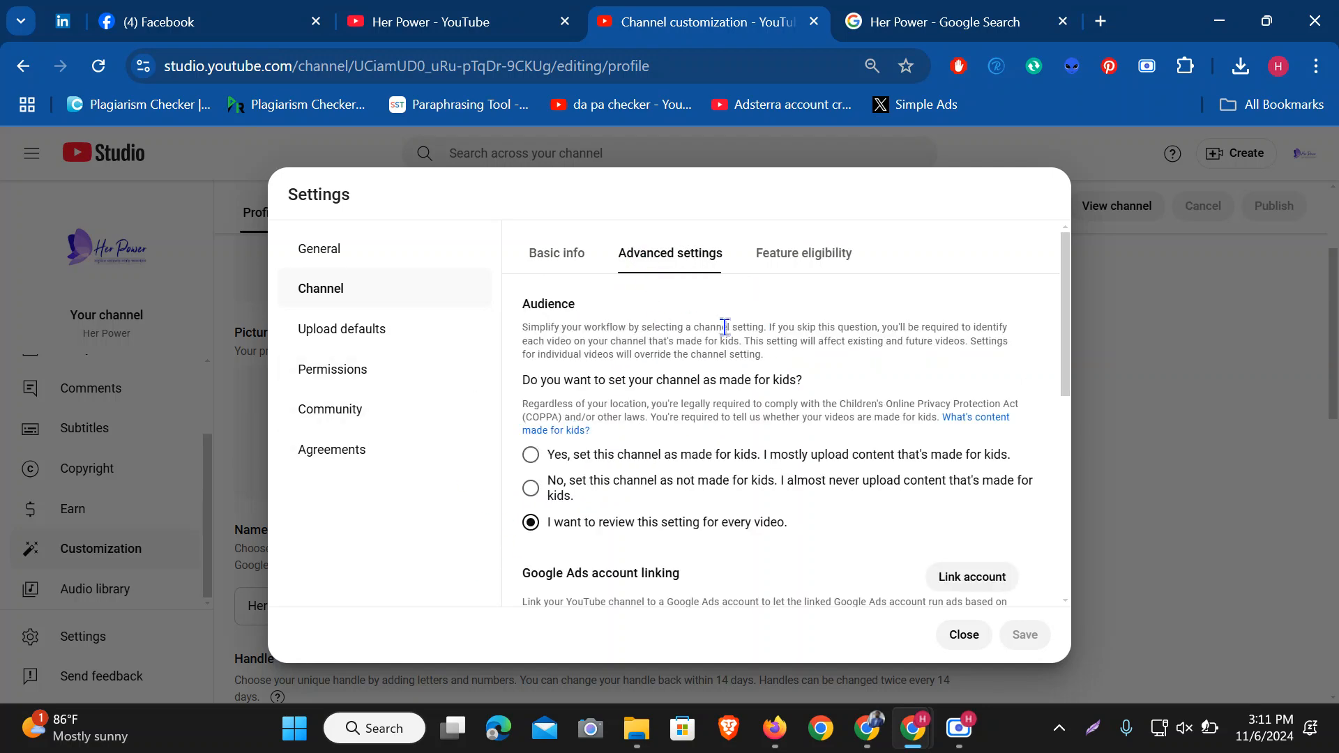
{"action": "scroll", "coordinate": [726, 370], "scroll_direction": "down", "scroll_amount": 5}
{"action": "scroll", "coordinate": [724, 361], "scroll_direction": "down", "scroll_amount": 2}
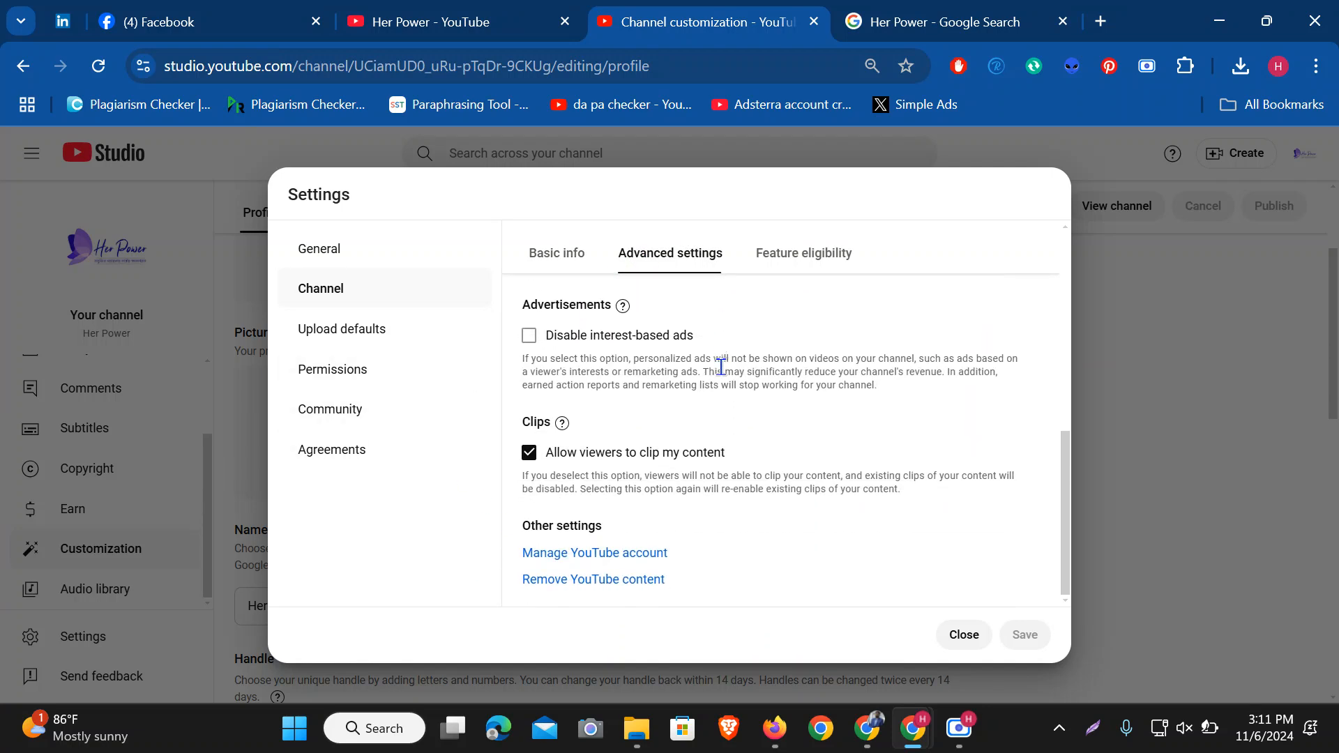
{"action": "scroll", "coordinate": [719, 356], "scroll_direction": "up", "scroll_amount": 4}
{"action": "scroll", "coordinate": [725, 363], "scroll_direction": "up", "scroll_amount": 3}
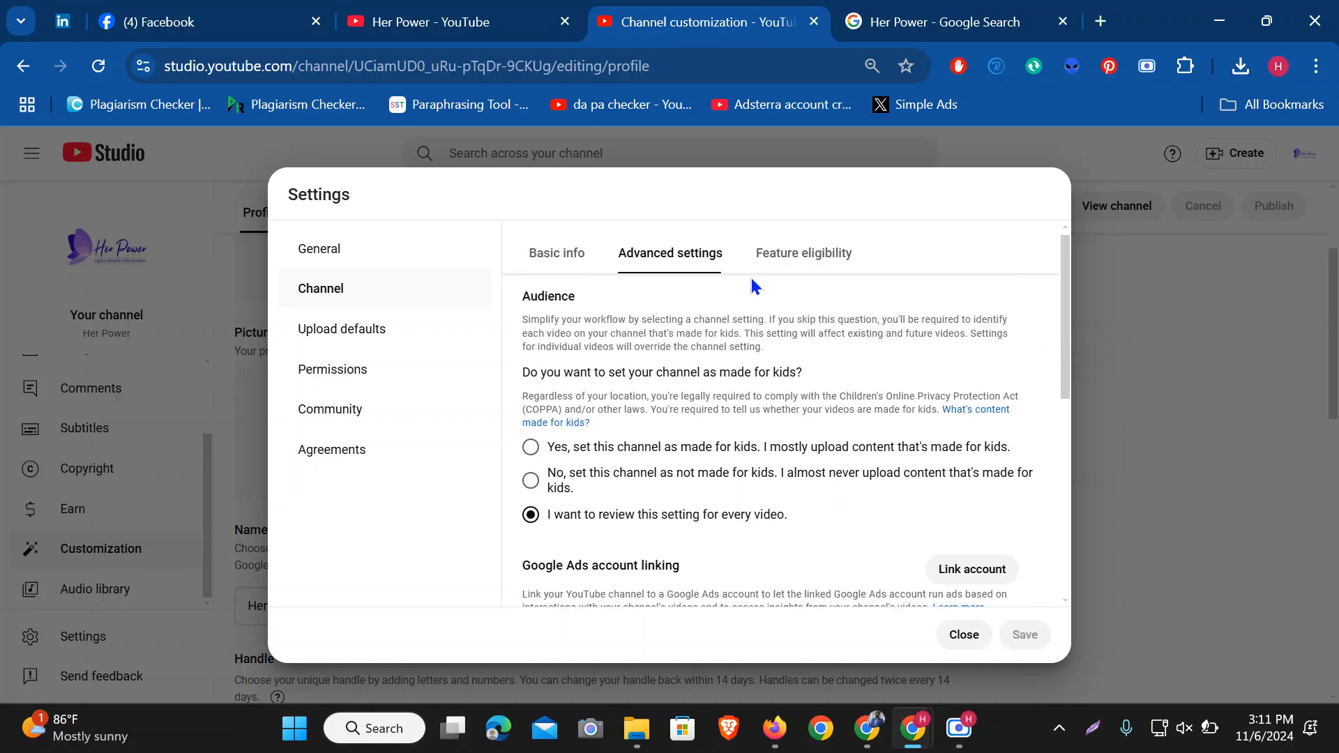
Examine the standard and intermediate features and their requirements under the channel's feature eligibility
{"action": "left_click", "coordinate": [770, 254]}
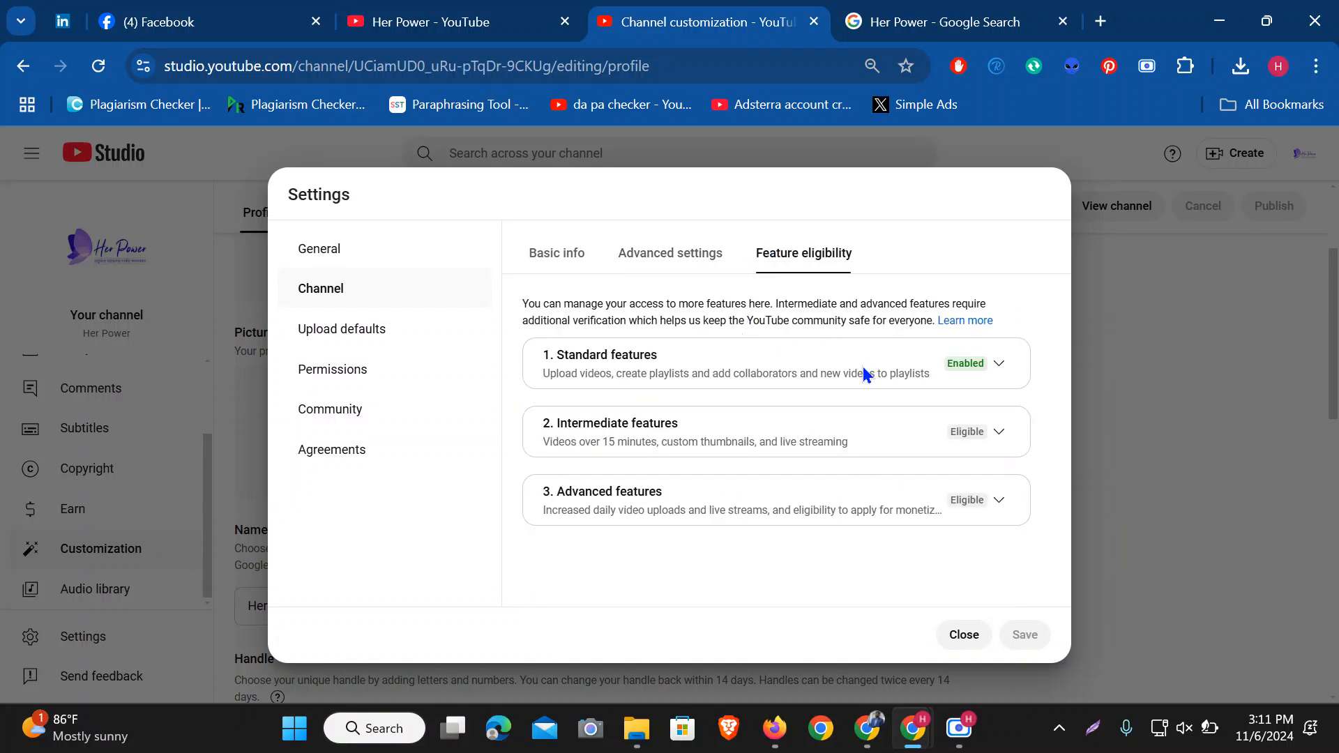
{"action": "left_click", "coordinate": [1005, 429]}
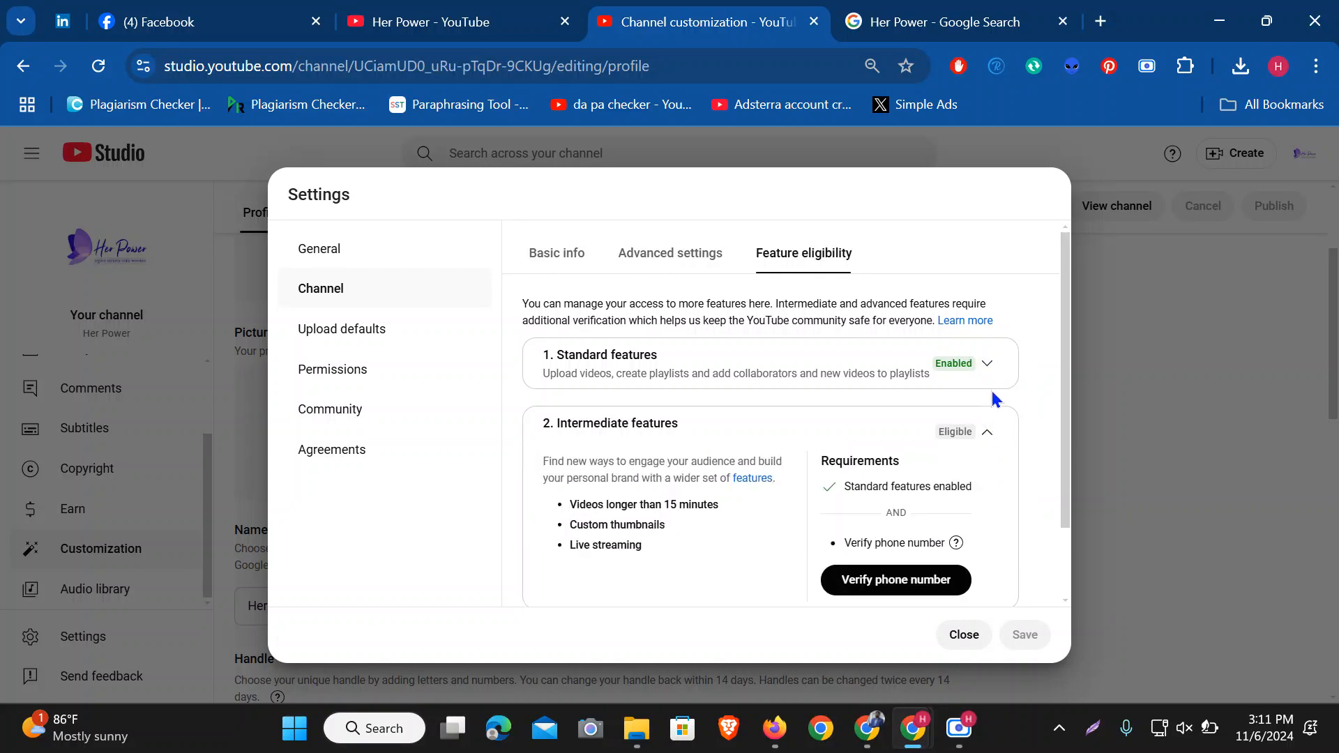
{"action": "left_click", "coordinate": [987, 364]}
{"action": "scroll", "coordinate": [955, 388], "scroll_direction": "down", "scroll_amount": 3}
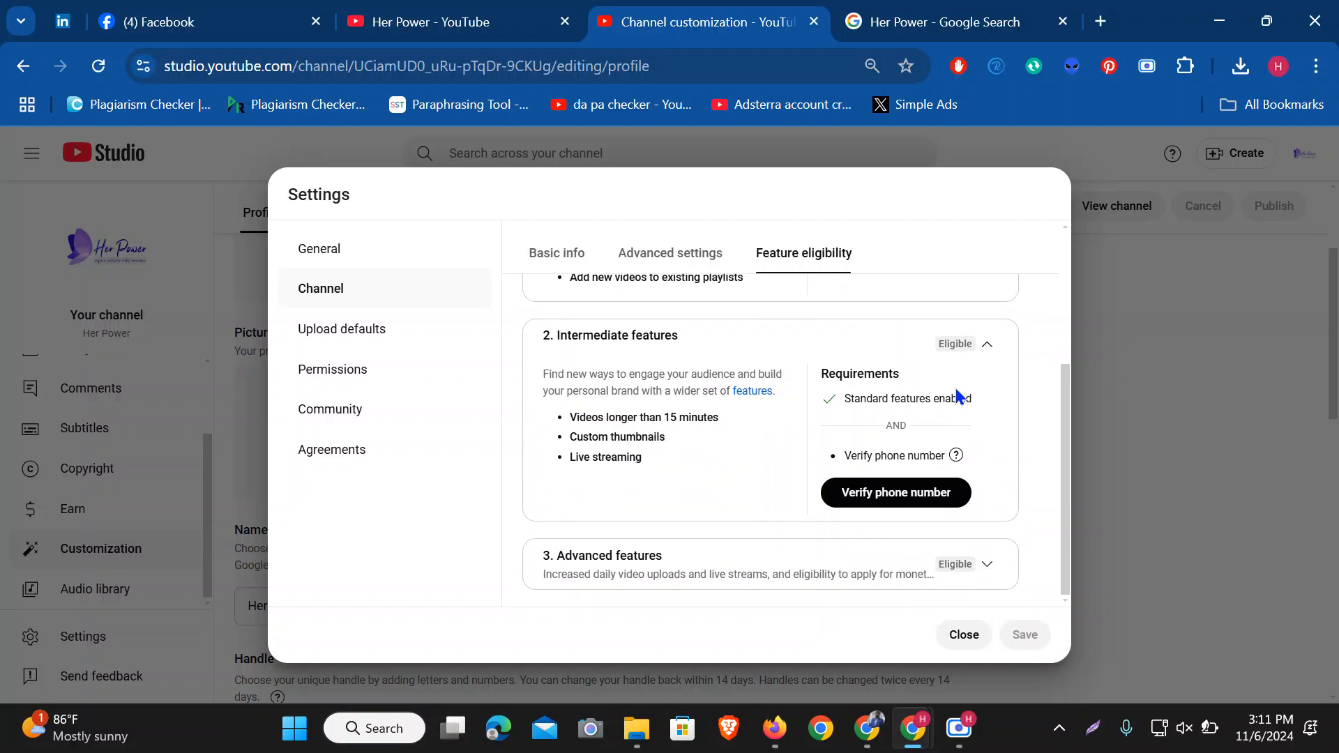
{"action": "scroll", "coordinate": [969, 379], "scroll_direction": "up", "scroll_amount": 3}
{"action": "left_click", "coordinate": [988, 364]}
{"action": "scroll", "coordinate": [868, 511], "scroll_direction": "down", "scroll_amount": 2}
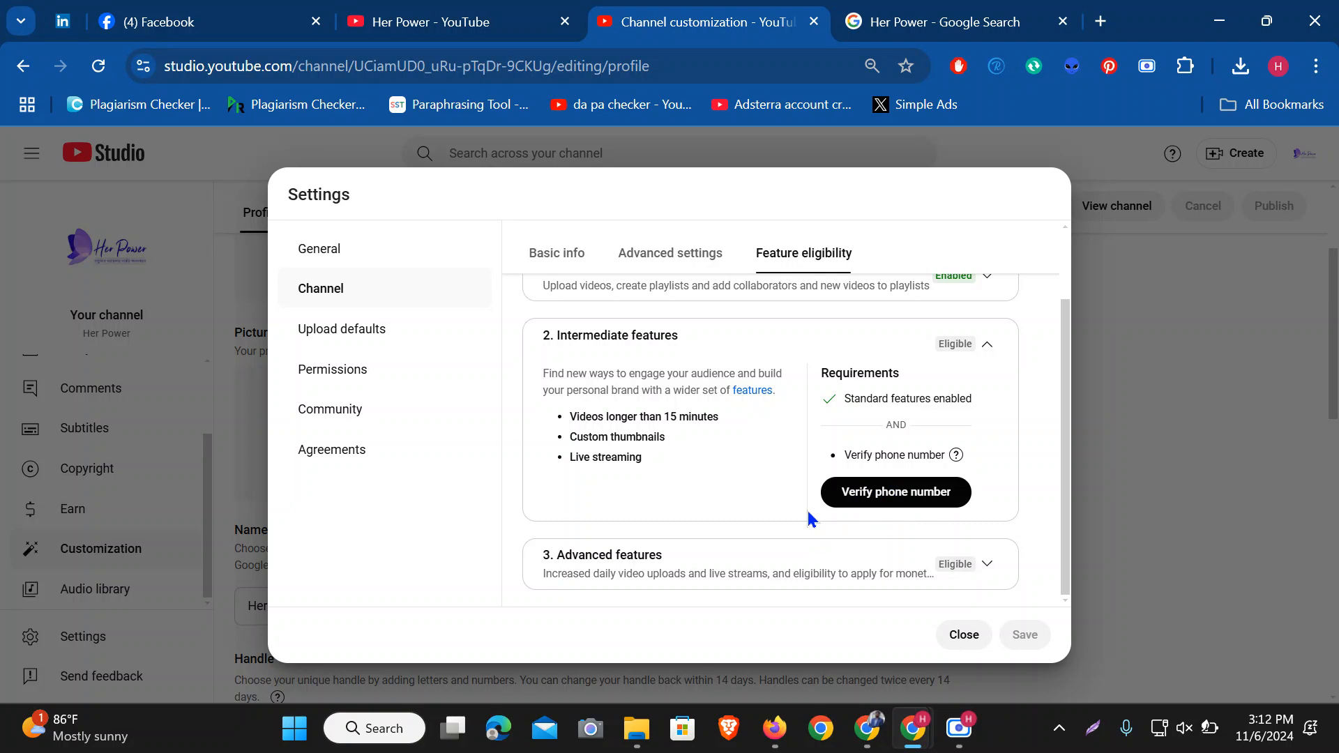
Open phone number verification for the intermediate features, look over its first-step form, and close the page without submitting
{"action": "left_click", "coordinate": [913, 497]}
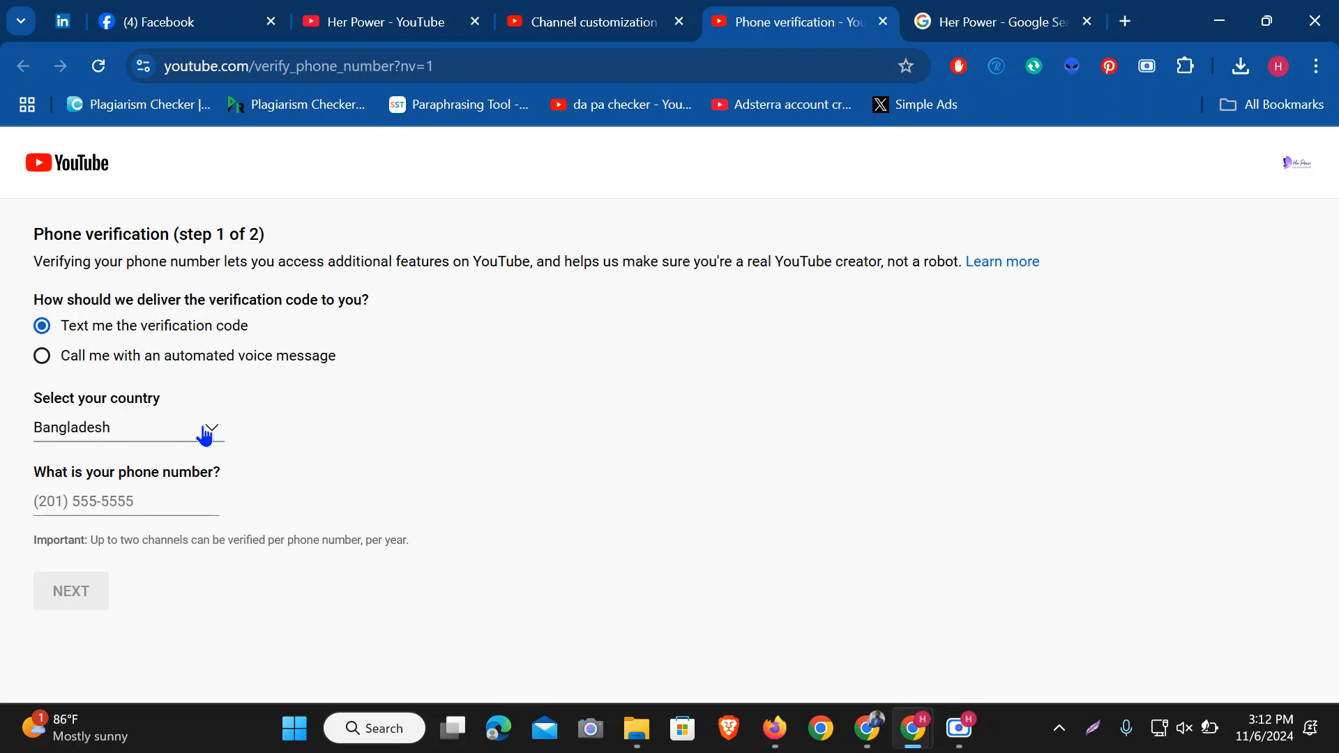
{"action": "left_click", "coordinate": [110, 495]}
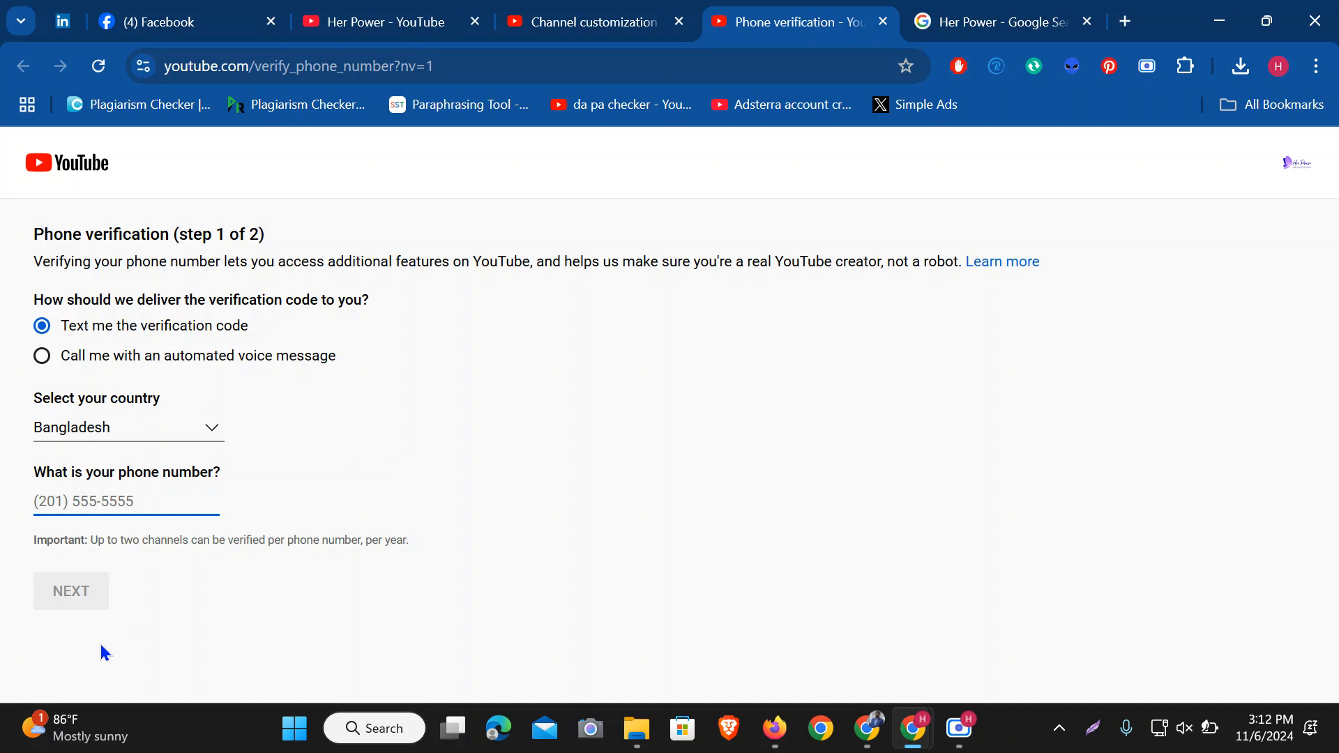
{"action": "left_click", "coordinate": [99, 598]}
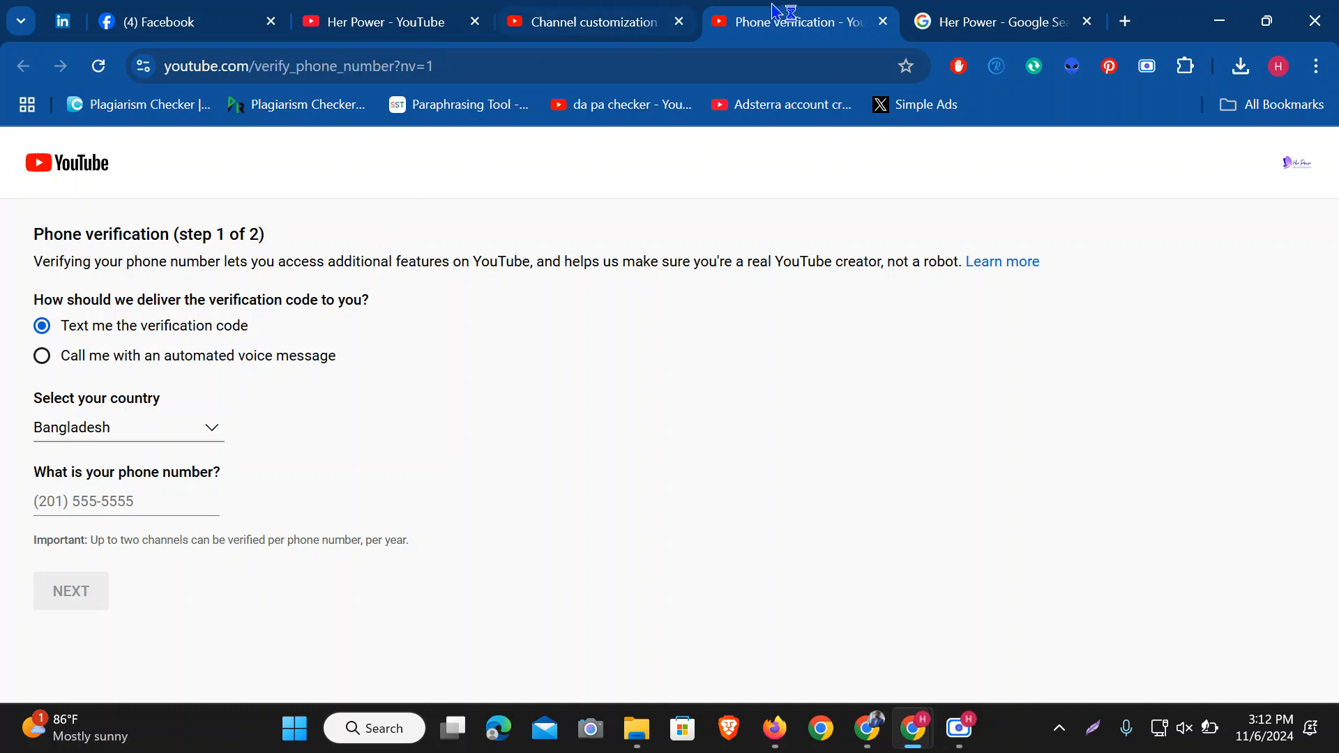
{"action": "left_click", "coordinate": [880, 23]}
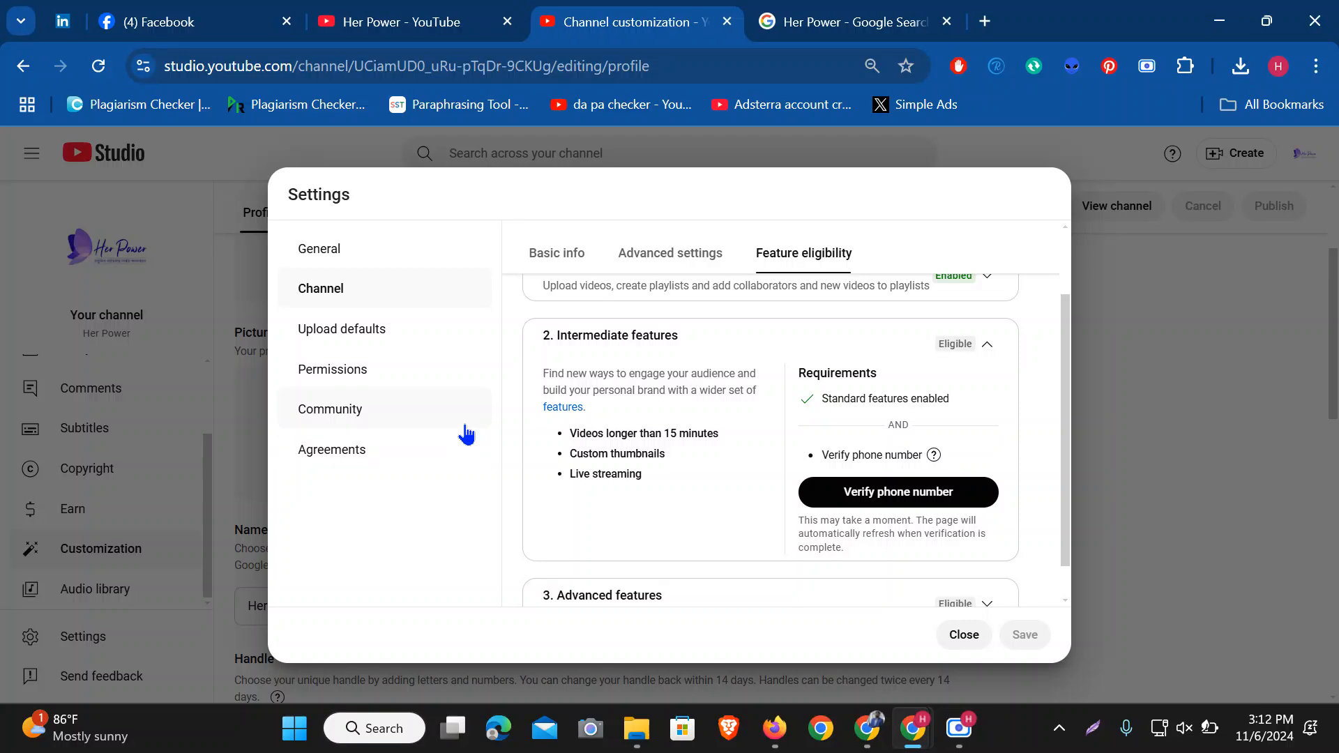
Collapse the intermediate features and review the advanced features' benefits and requirements
{"action": "scroll", "coordinate": [538, 479], "scroll_direction": "down", "scroll_amount": 1}
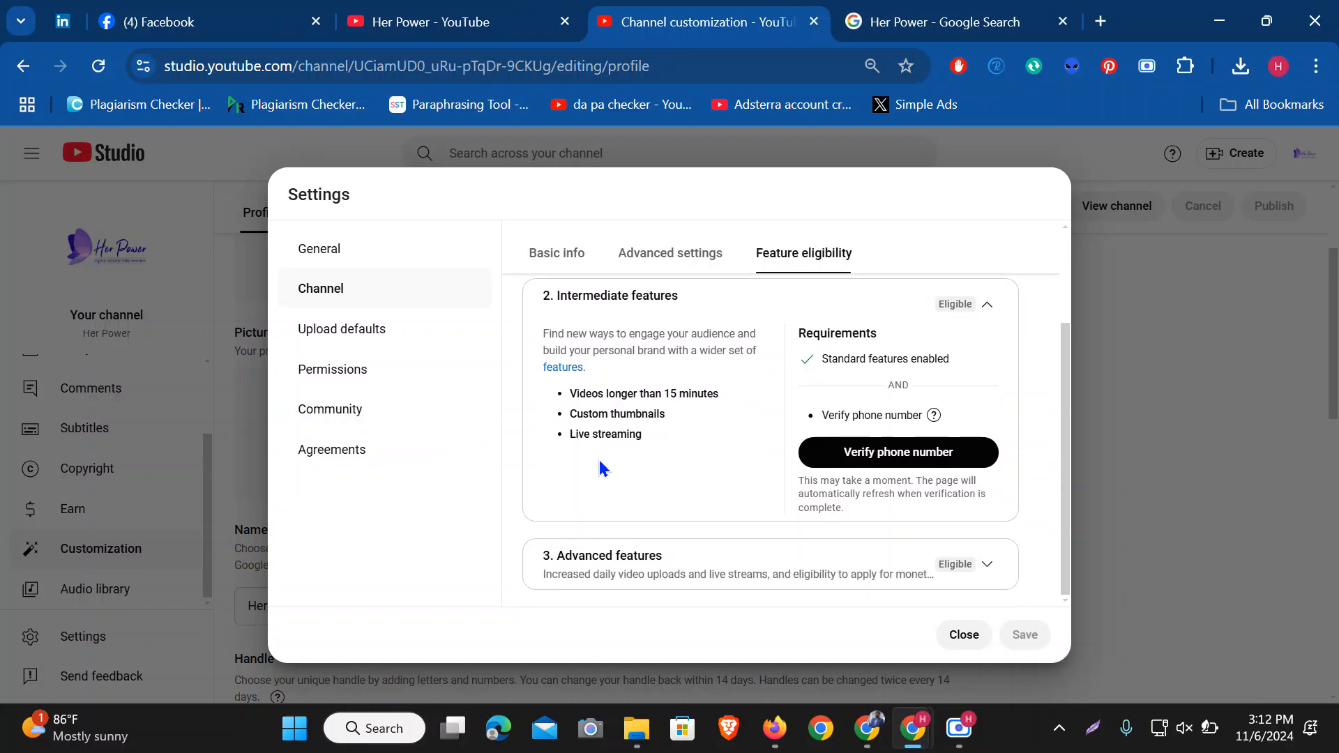
{"action": "left_click", "coordinate": [987, 305]}
{"action": "left_click", "coordinate": [999, 499]}
{"action": "scroll", "coordinate": [990, 509], "scroll_direction": "down", "scroll_amount": 3}
{"action": "scroll", "coordinate": [765, 450], "scroll_direction": "up", "scroll_amount": 1}
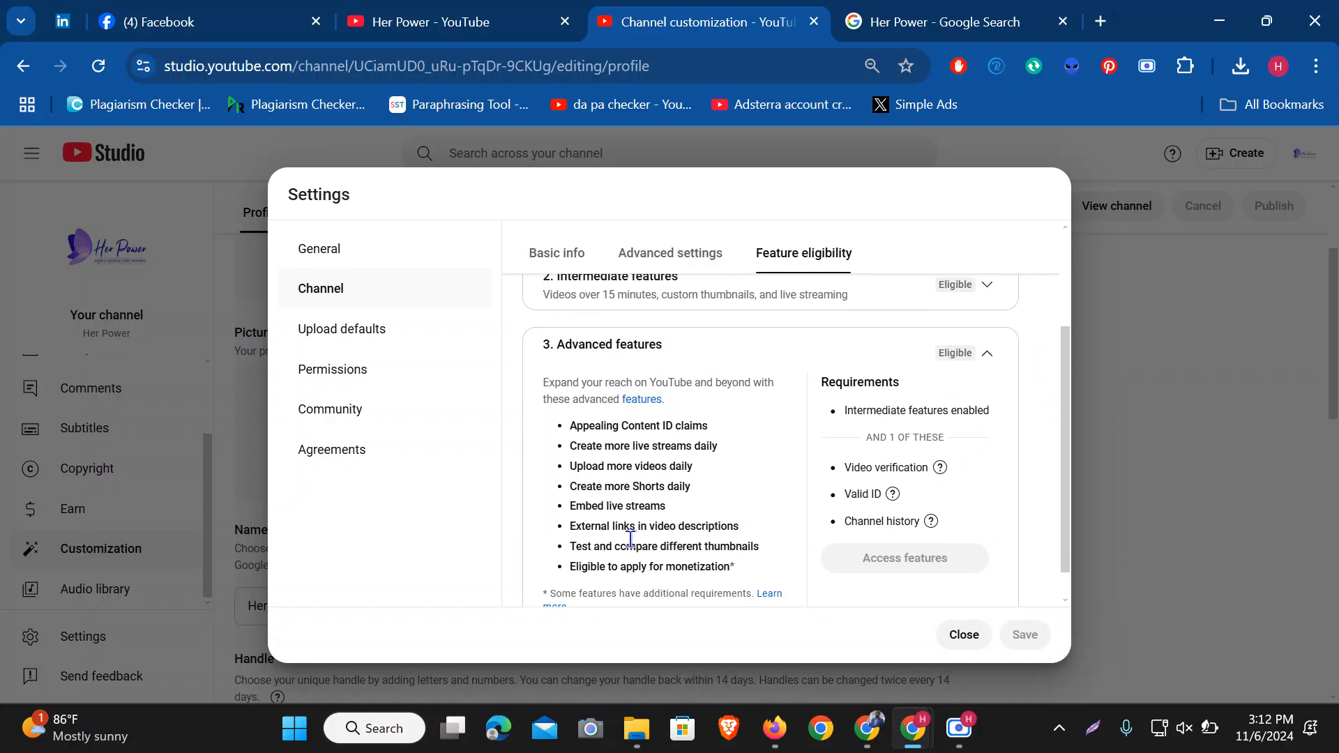
{"action": "left_click", "coordinate": [990, 359]}
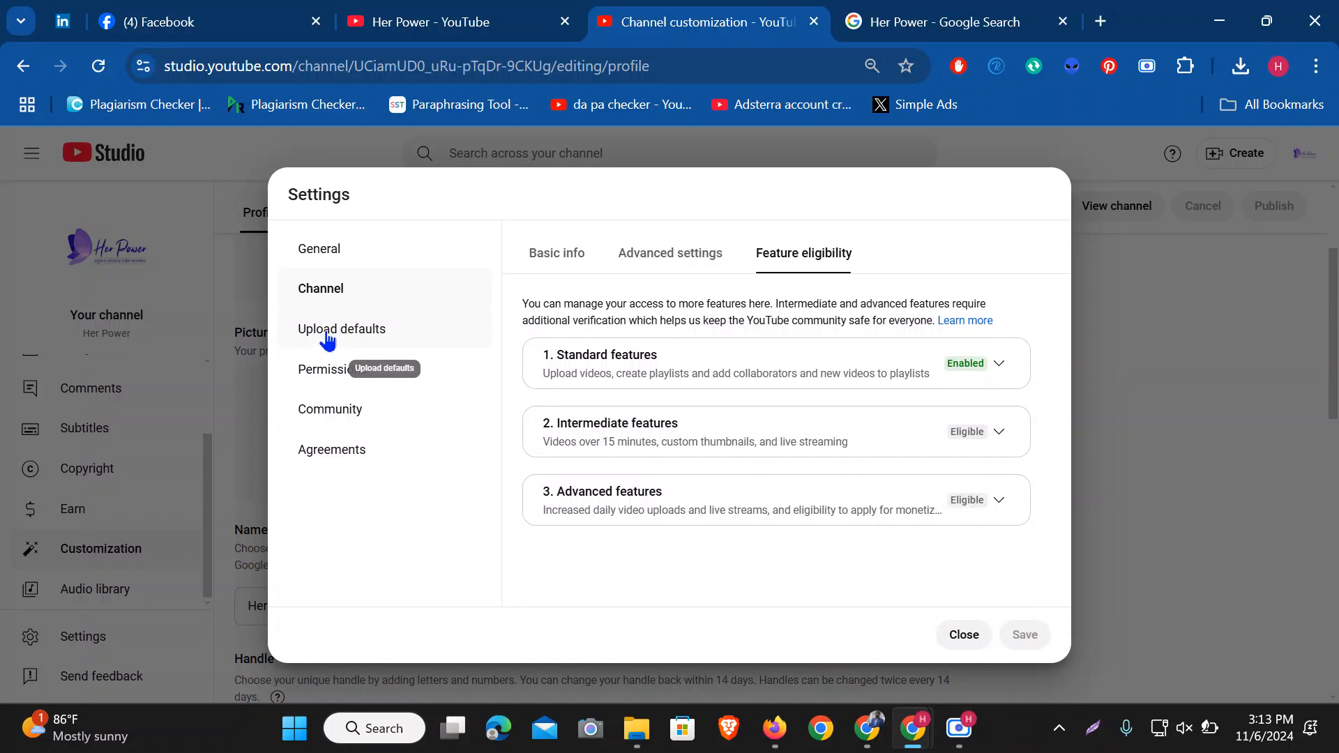
Look over the upload defaults, covering title, description, visibility and tags as well as the advanced chapter, license, language and comment options
{"action": "left_click", "coordinate": [328, 341]}
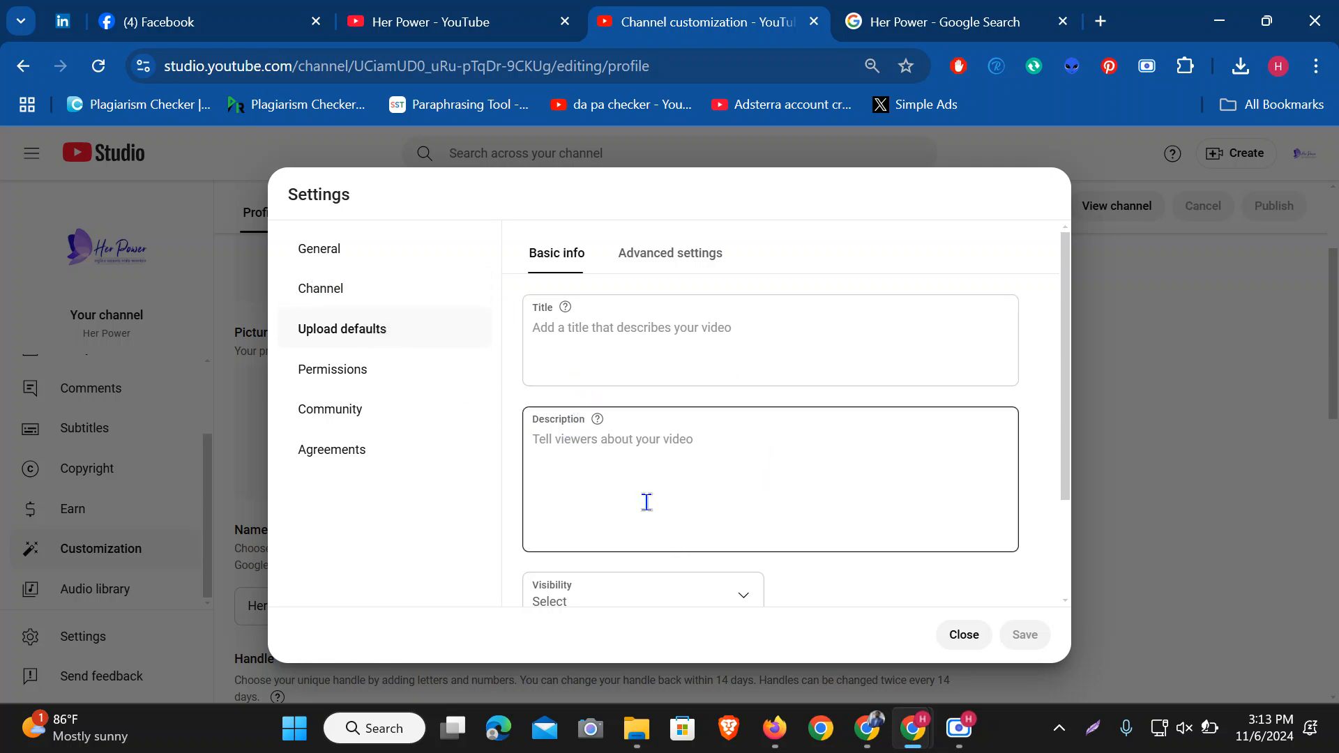
{"action": "scroll", "coordinate": [645, 502], "scroll_direction": "down", "scroll_amount": 2}
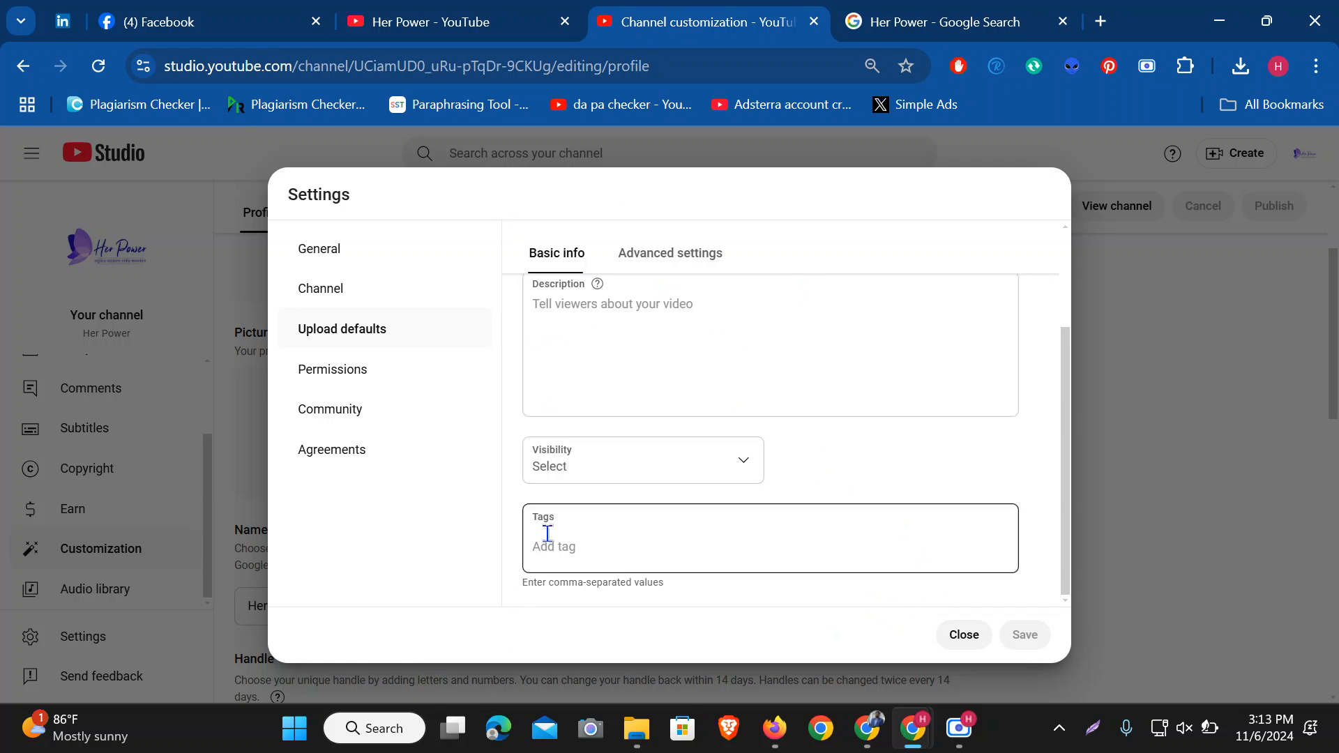
{"action": "scroll", "coordinate": [661, 344], "scroll_direction": "up", "scroll_amount": 1}
{"action": "scroll", "coordinate": [660, 344], "scroll_direction": "up", "scroll_amount": 2}
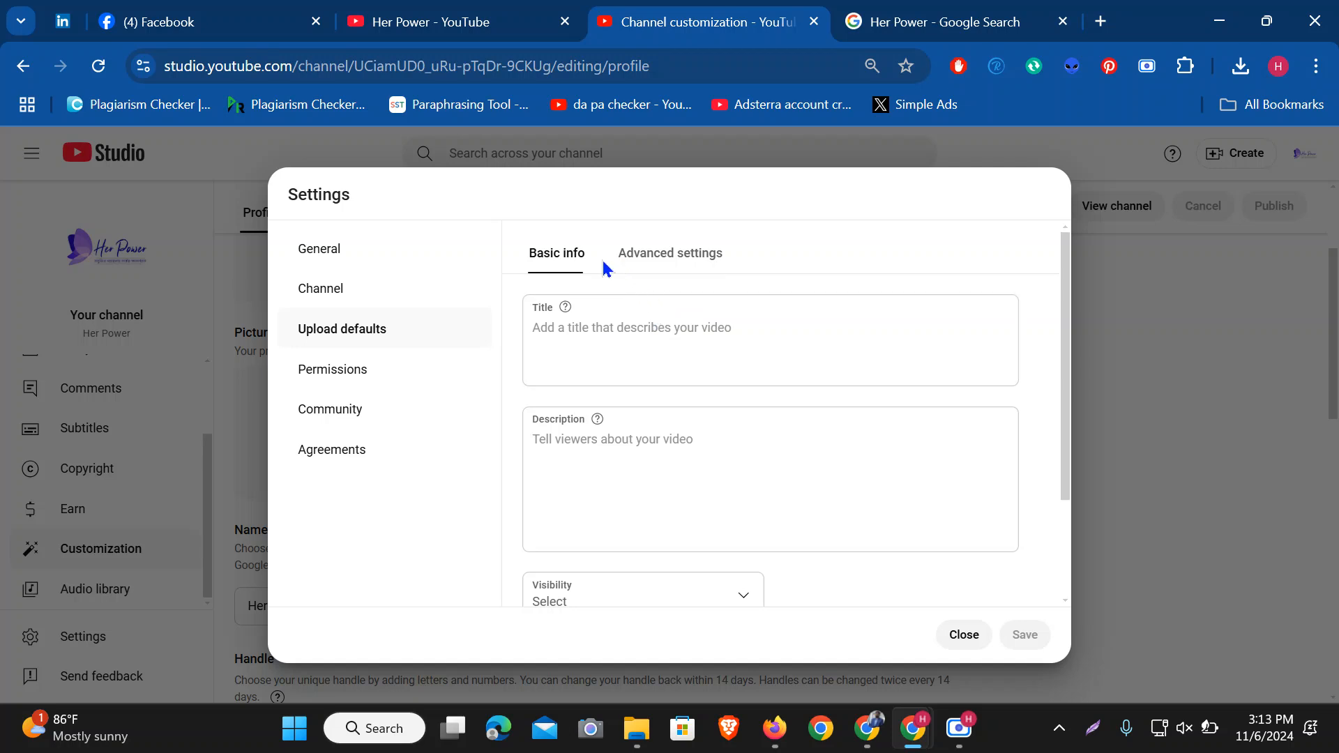
{"action": "left_click", "coordinate": [694, 260]}
{"action": "scroll", "coordinate": [798, 357], "scroll_direction": "down", "scroll_amount": 3}
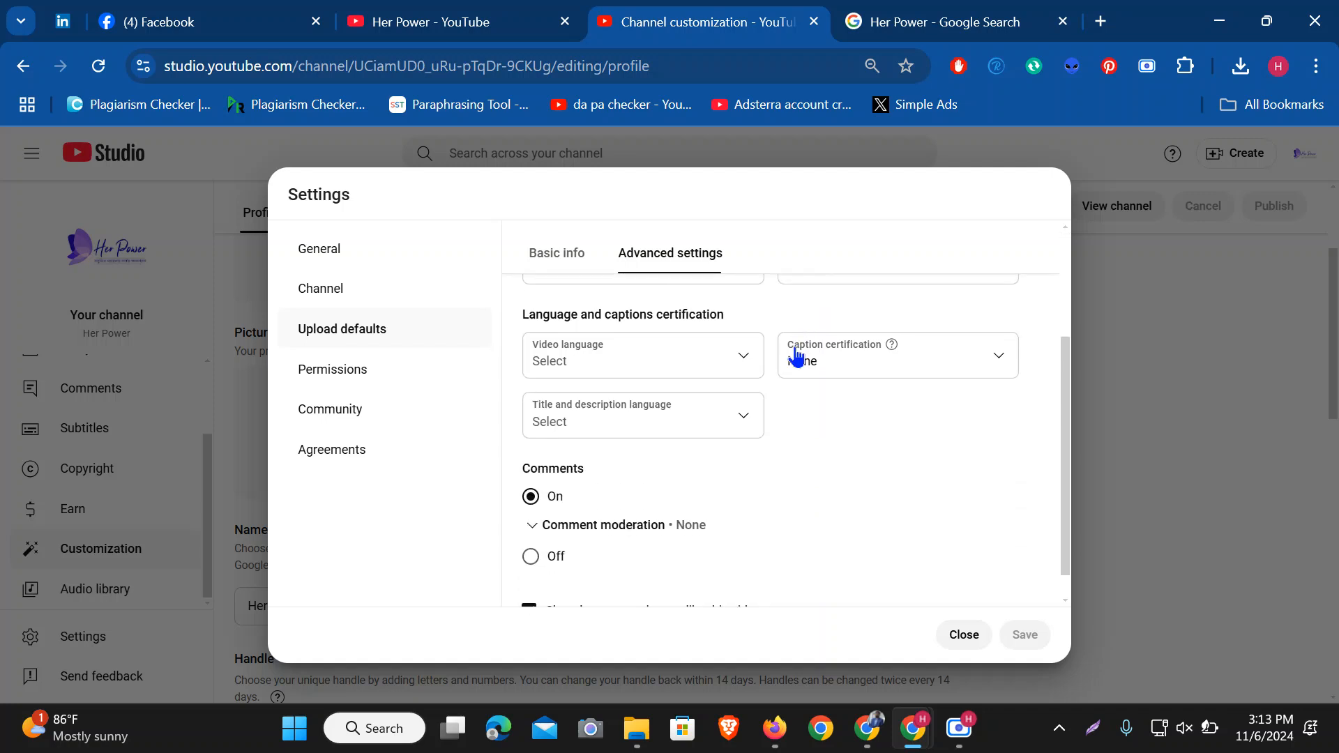
{"action": "scroll", "coordinate": [792, 346], "scroll_direction": "up", "scroll_amount": 2}
{"action": "scroll", "coordinate": [799, 300], "scroll_direction": "up", "scroll_amount": 1}
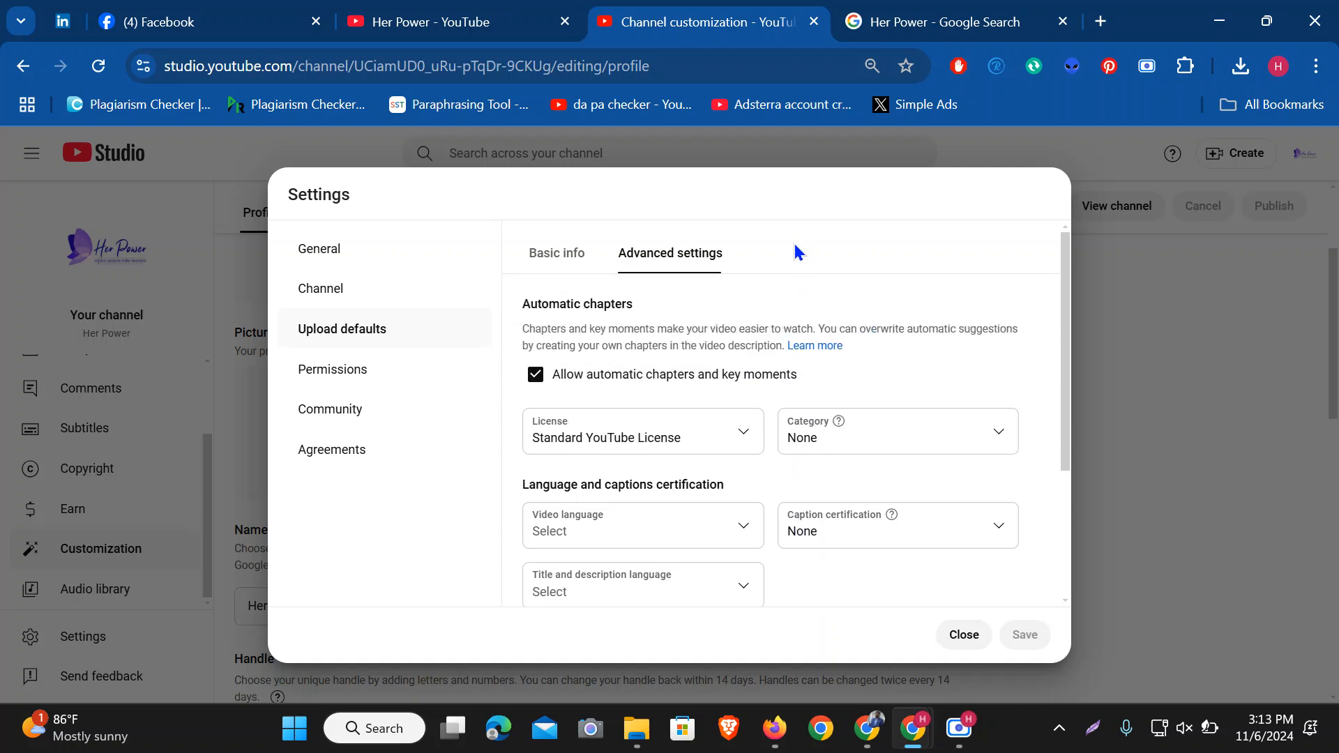
View the channel's permissions and check the account menu of the other channel open in the second Chrome window
{"action": "left_click", "coordinate": [365, 368]}
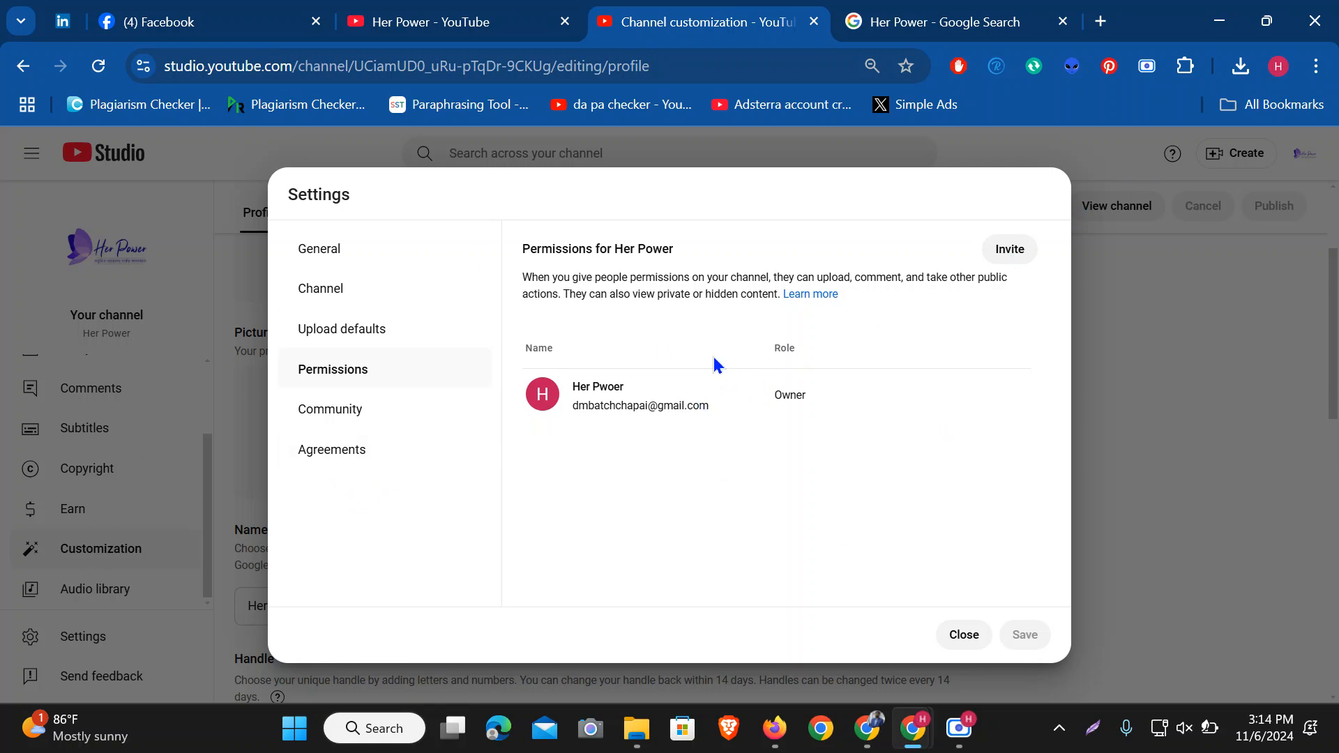
{"action": "left_click", "coordinate": [865, 740]}
{"action": "left_click", "coordinate": [411, 10]}
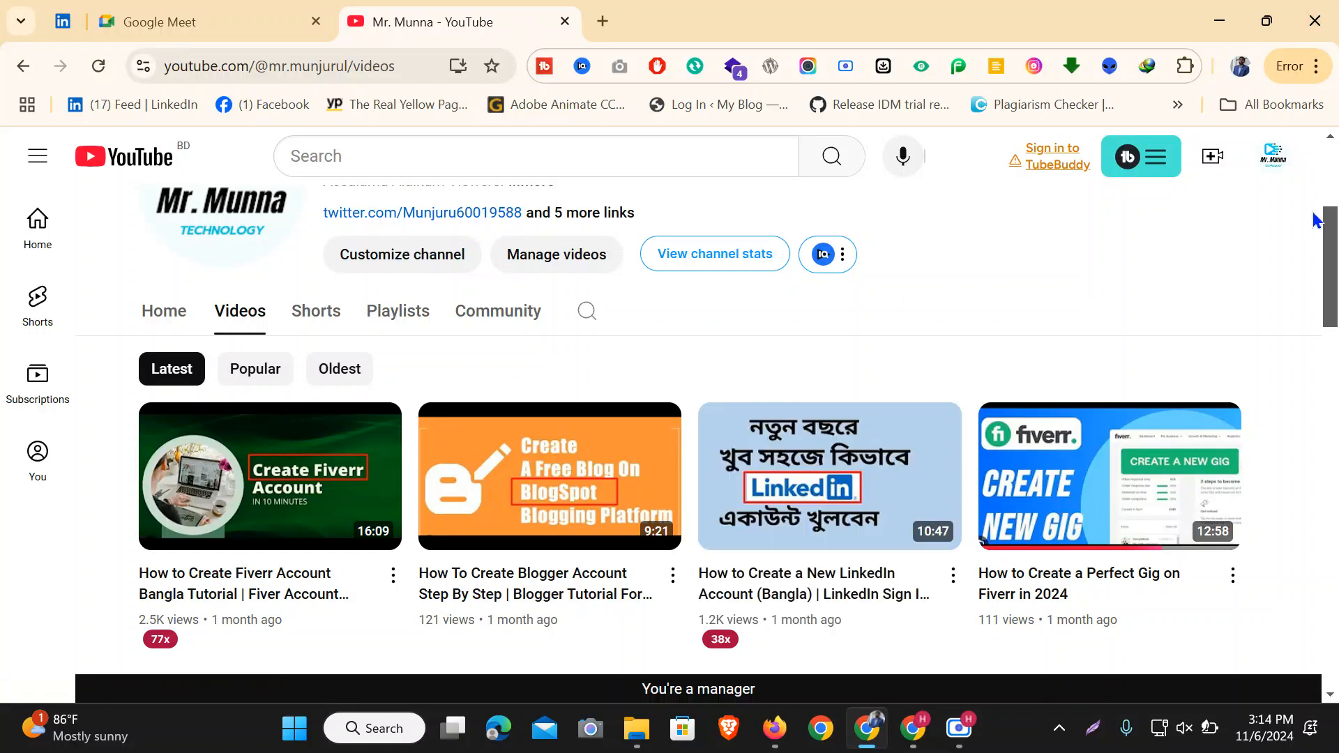
{"action": "left_click", "coordinate": [1273, 155]}
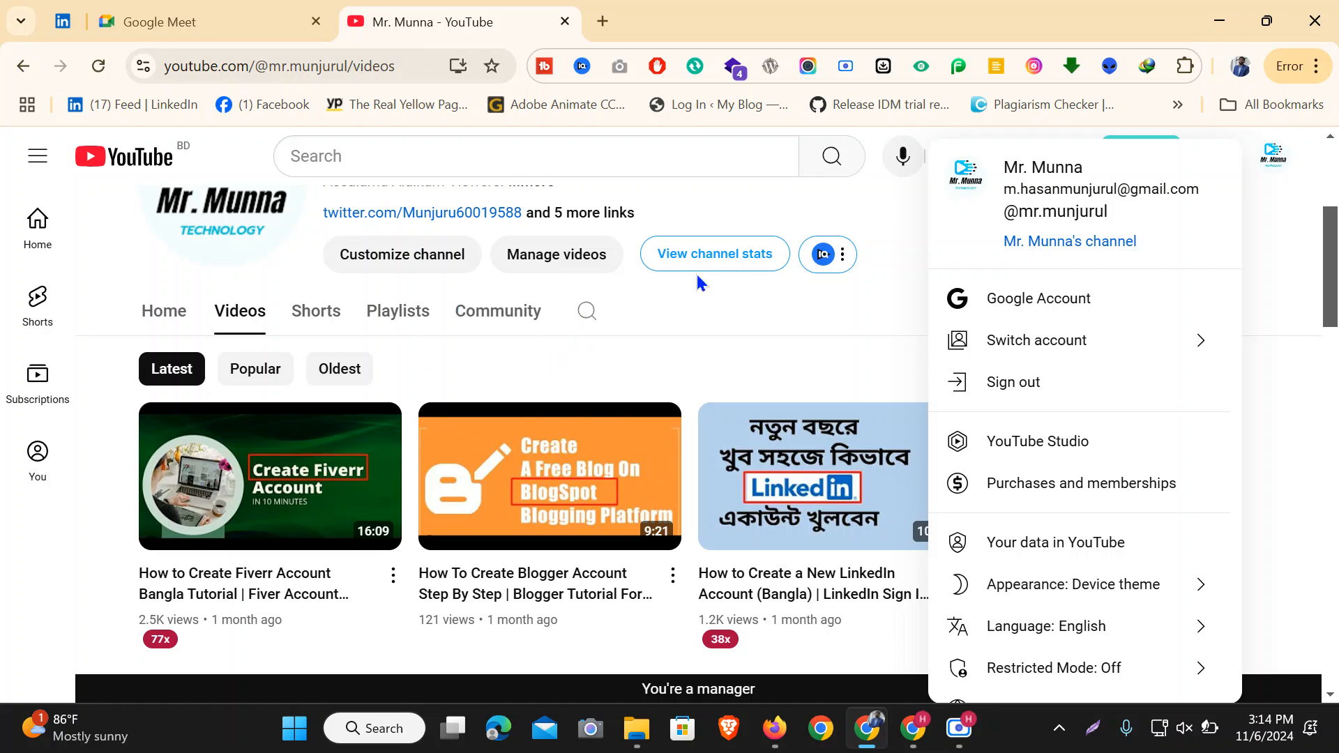
{"action": "mouse_move", "coordinate": [920, 744]}
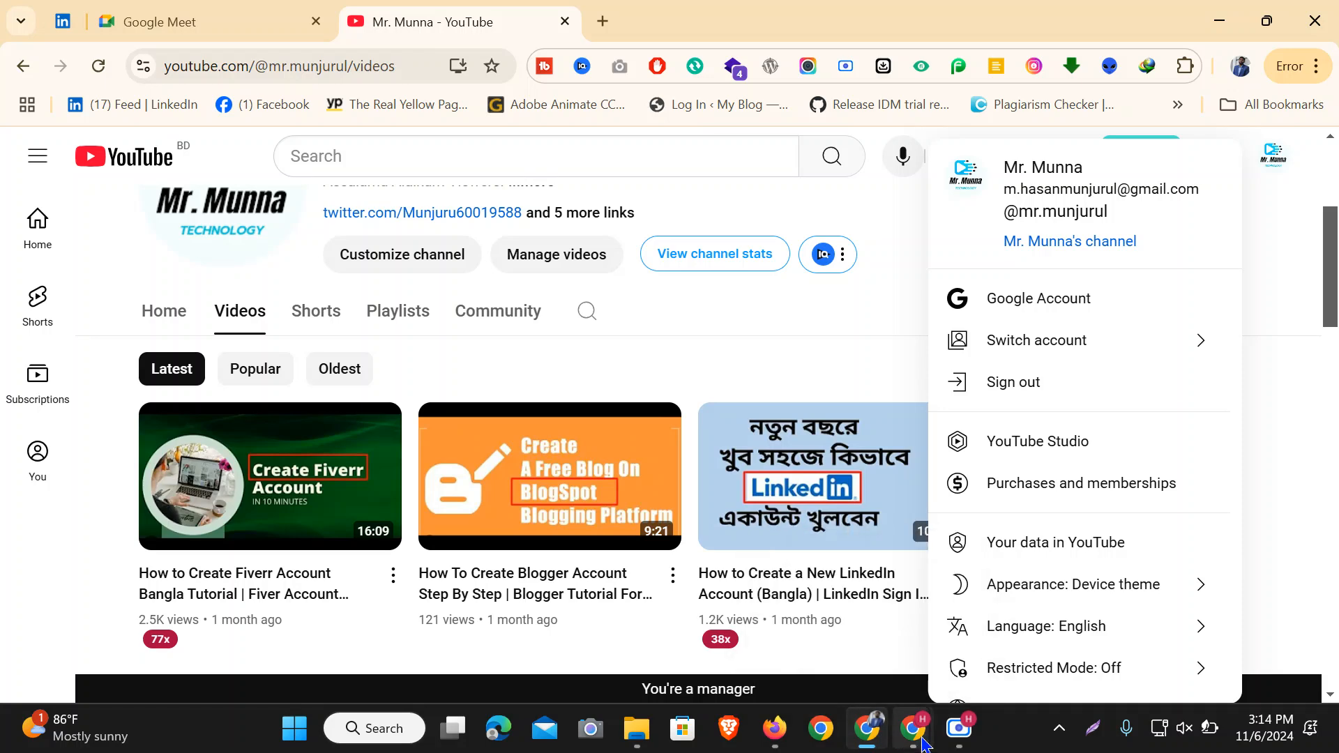
{"action": "mouse_move", "coordinate": [881, 738]}
{"action": "left_click", "coordinate": [781, 653]}
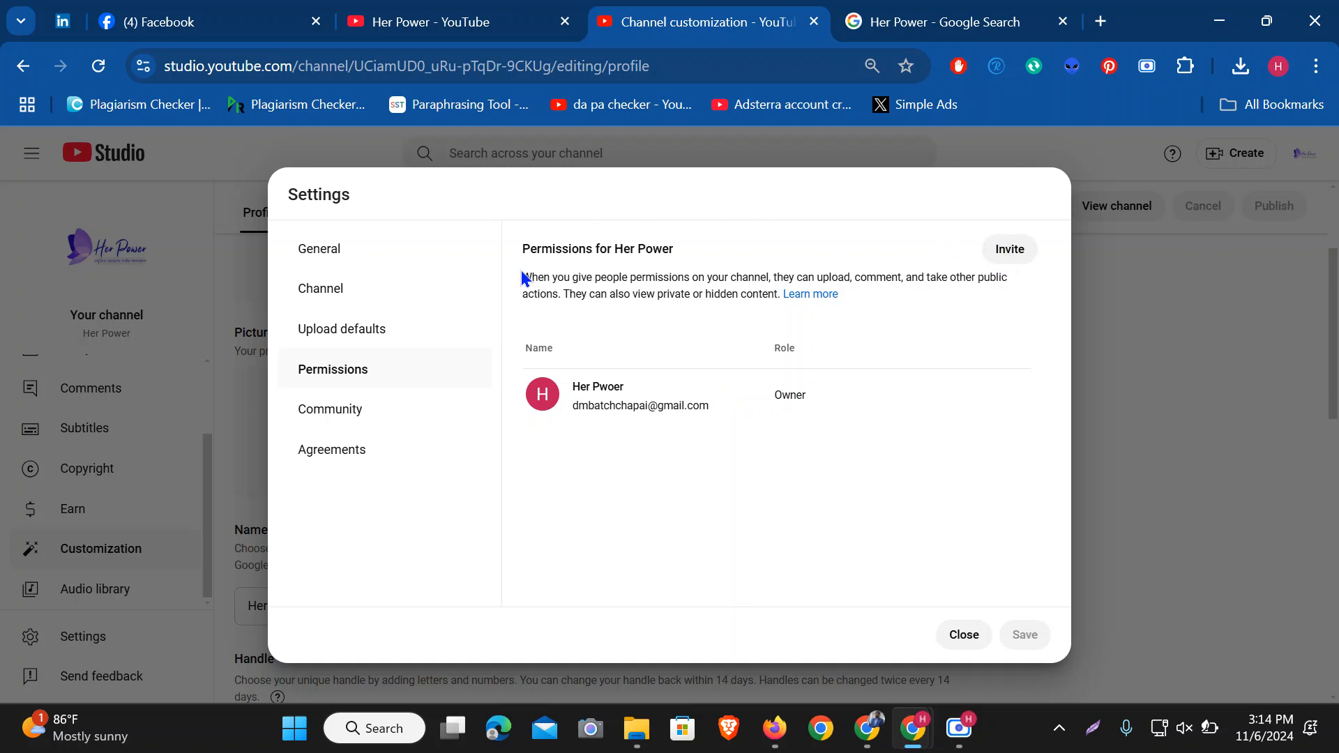
Examine the invitation form and its access roles from Manager to Viewer (limited), and dismiss it without inviting anyone
{"action": "left_click", "coordinate": [1017, 248]}
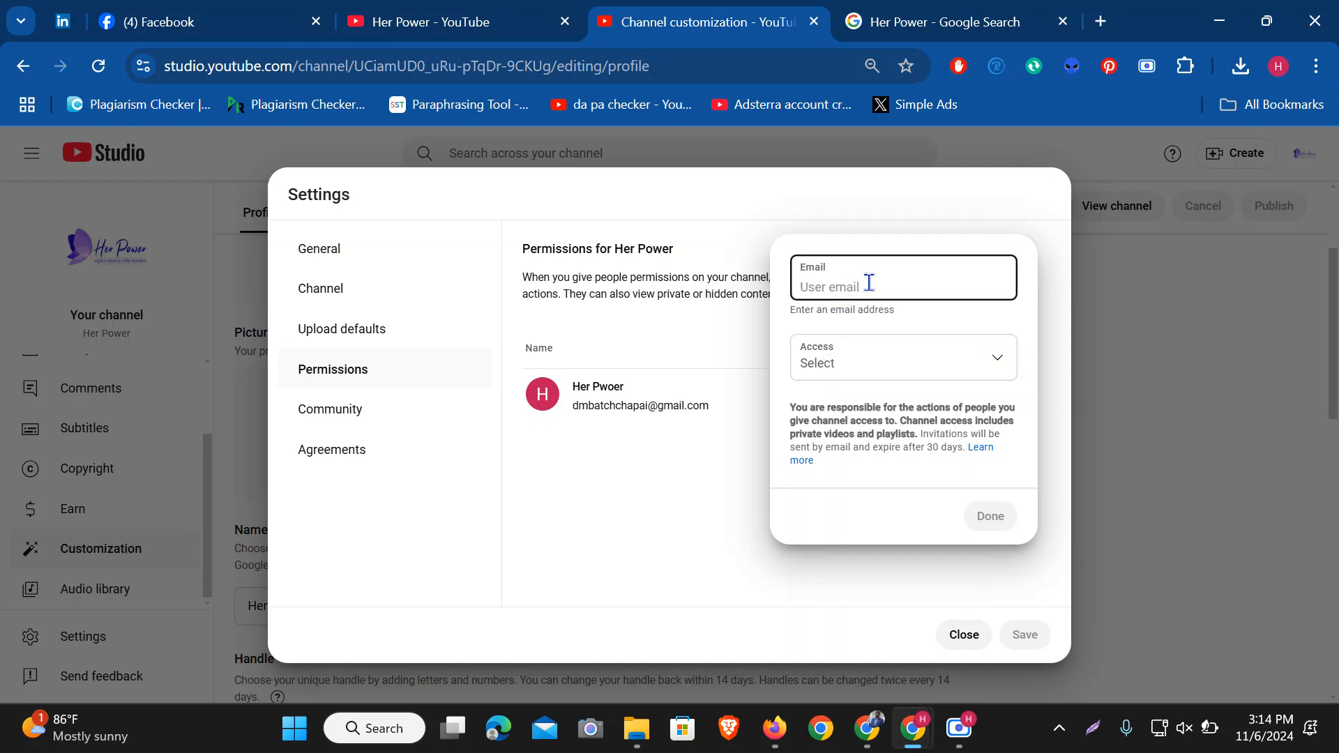
{"action": "left_click", "coordinate": [1010, 368]}
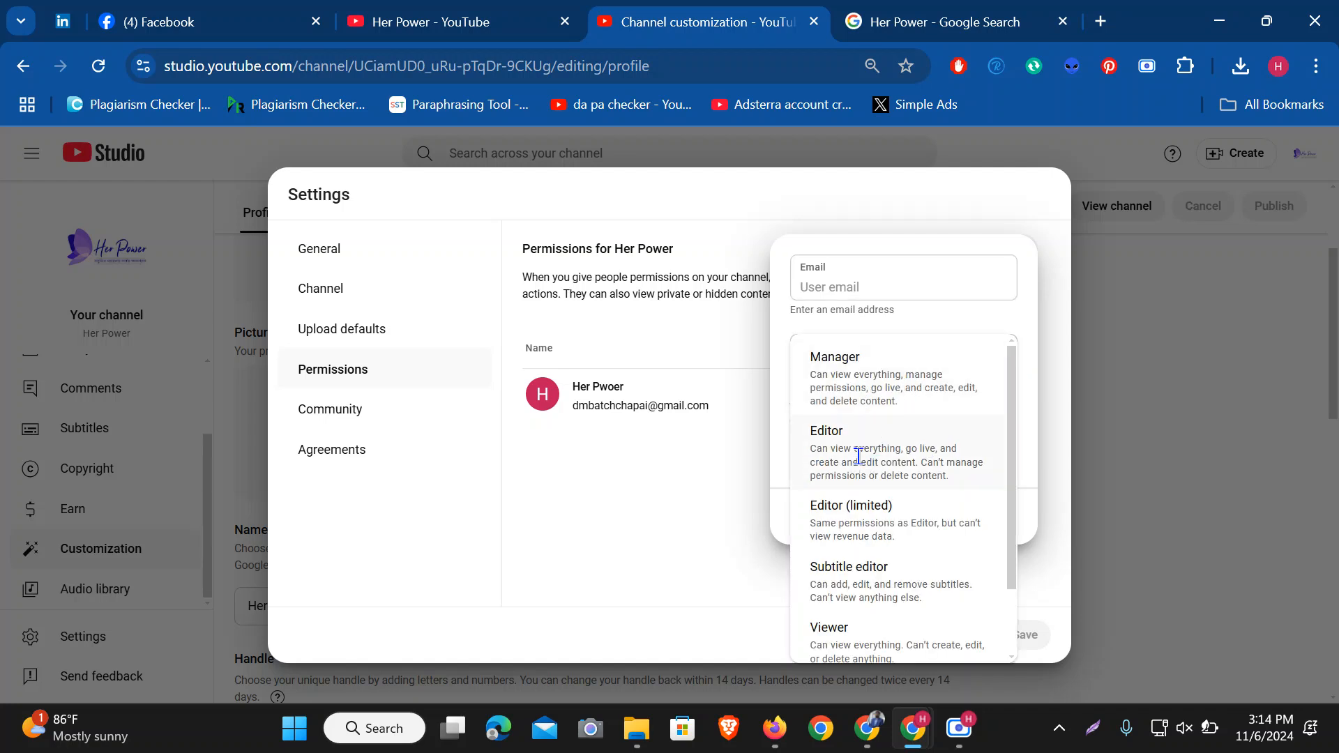
{"action": "scroll", "coordinate": [910, 526], "scroll_direction": "down", "scroll_amount": 1}
{"action": "scroll", "coordinate": [896, 587], "scroll_direction": "down", "scroll_amount": 1}
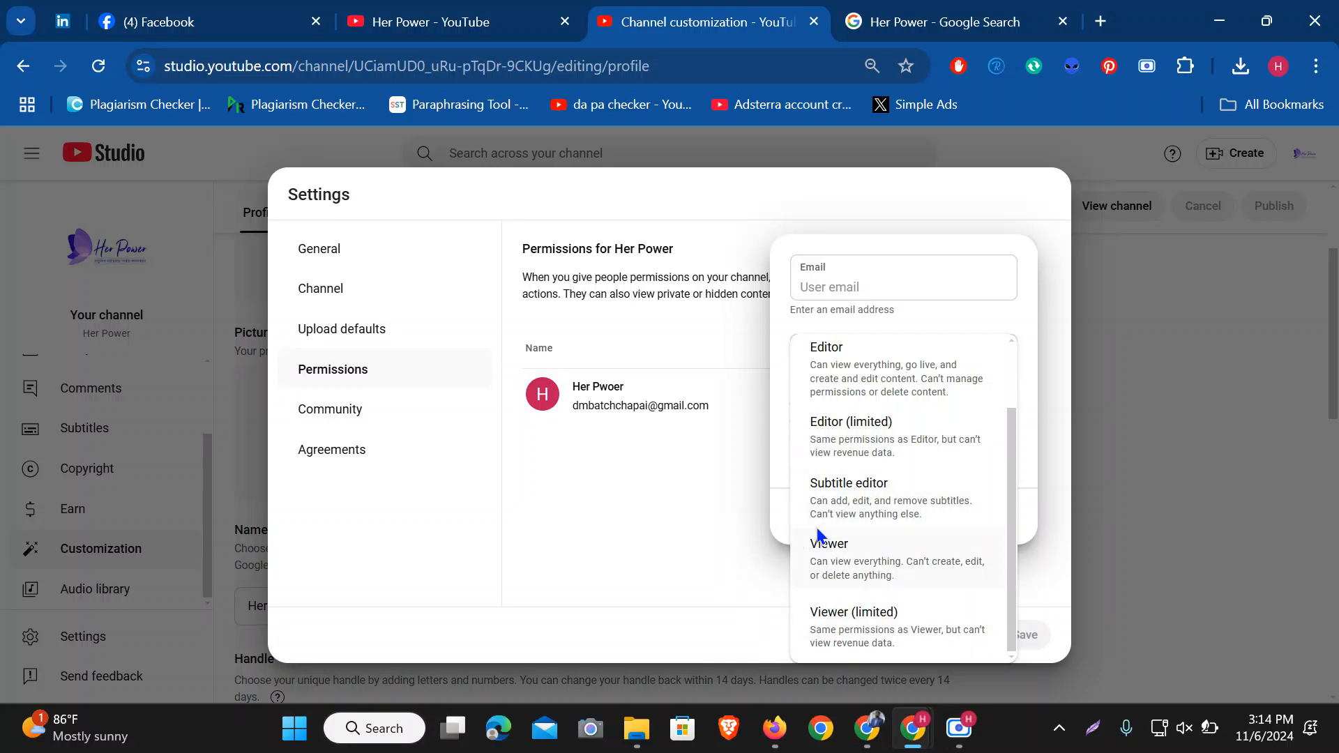
{"action": "scroll", "coordinate": [861, 521], "scroll_direction": "up", "scroll_amount": 2}
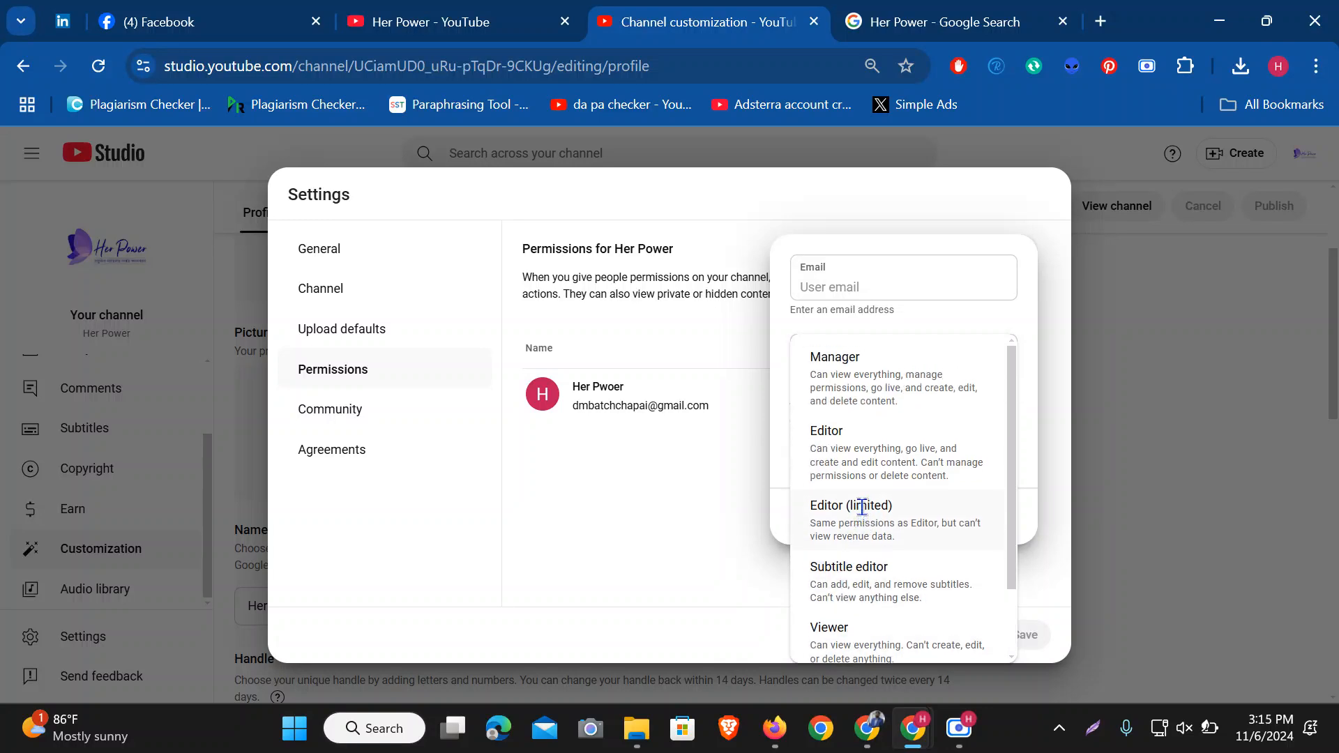
{"action": "left_click", "coordinate": [648, 523]}
{"action": "left_click", "coordinate": [691, 495]}
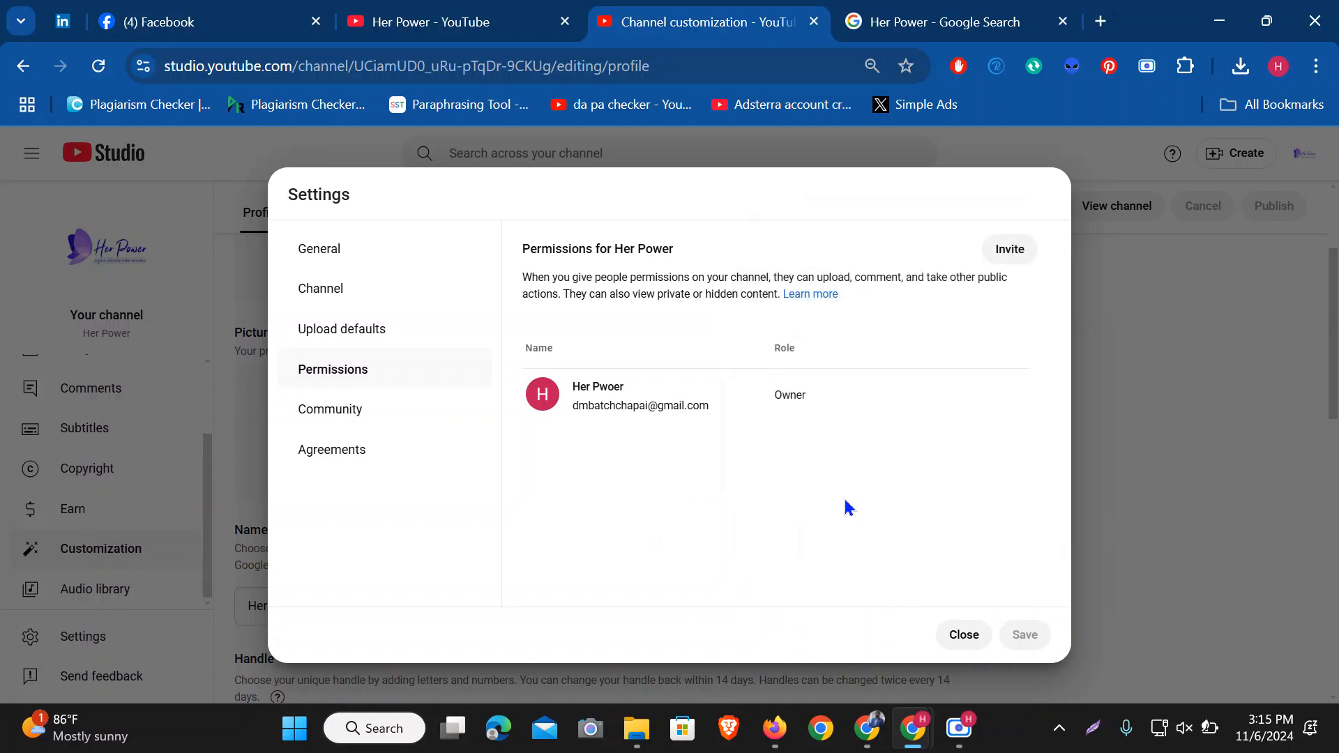
{"action": "left_click", "coordinate": [1009, 248]}
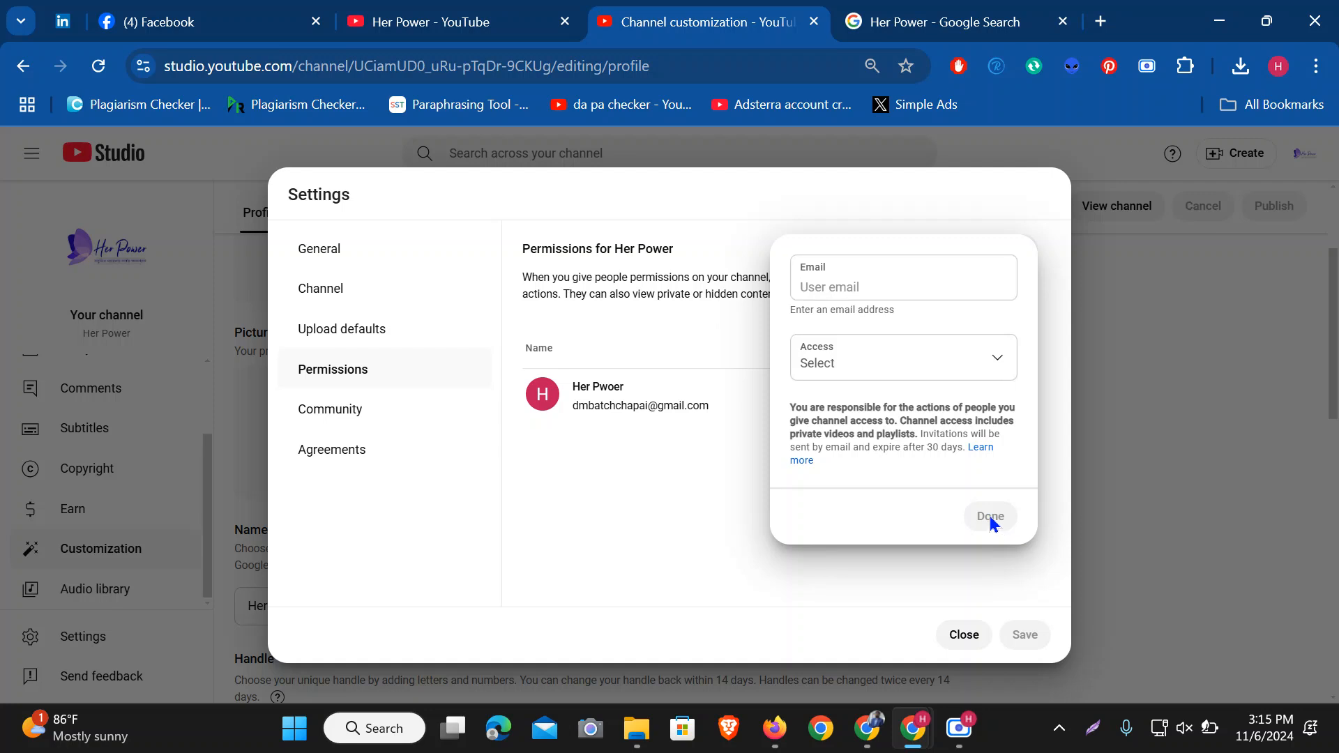
{"action": "left_click", "coordinate": [530, 551]}
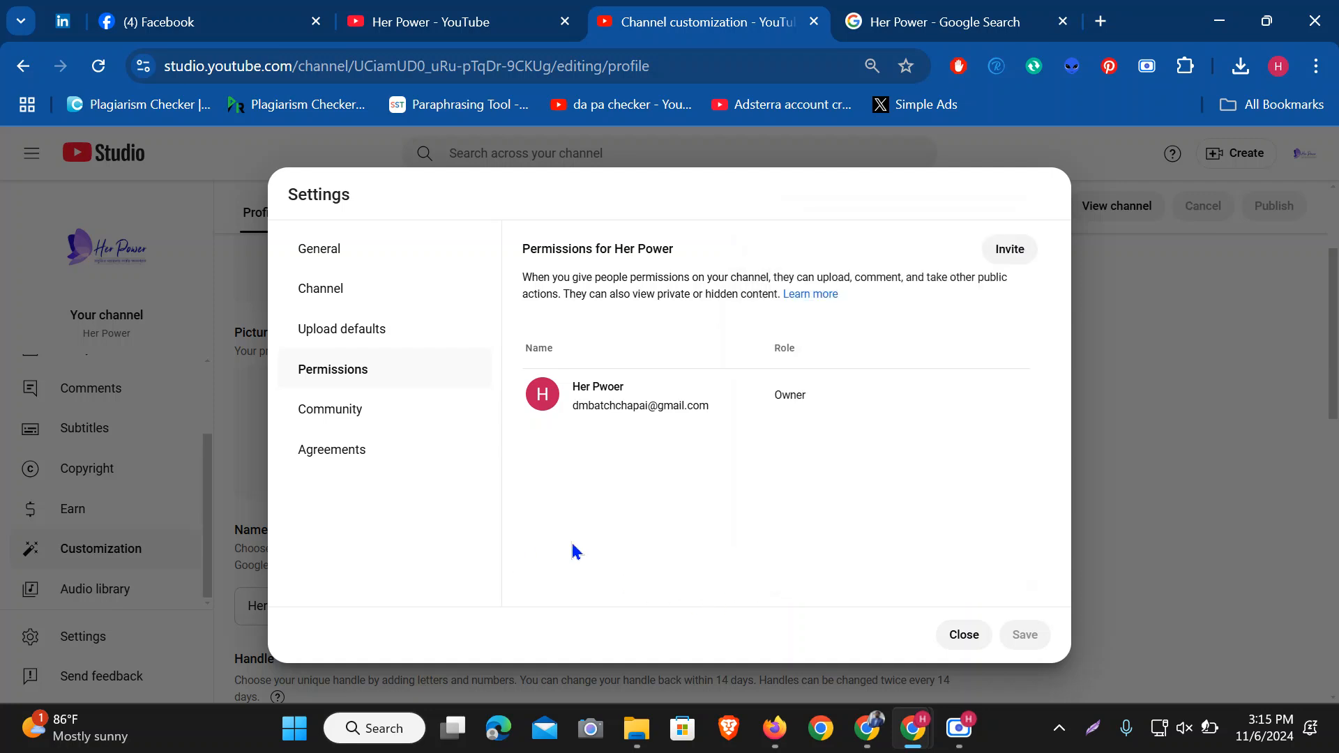
{"action": "left_click", "coordinate": [379, 332]}
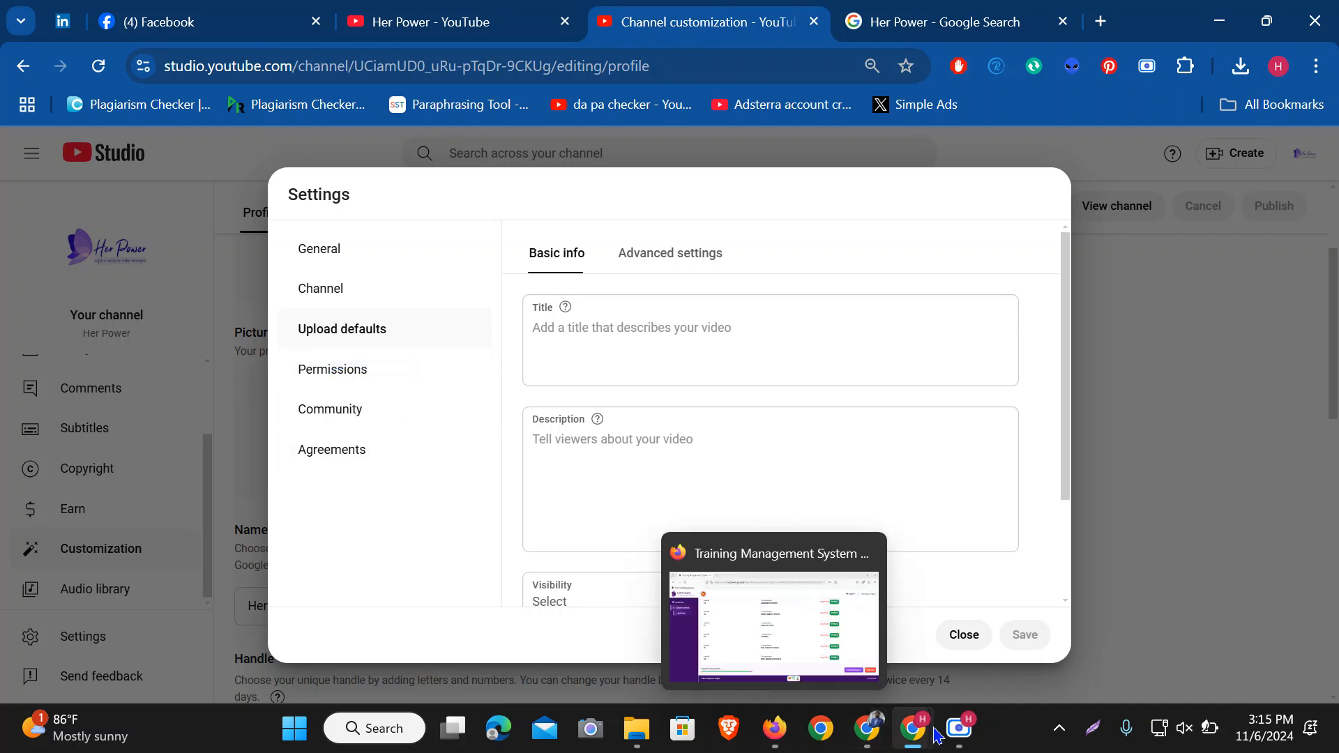
{"action": "left_click", "coordinate": [959, 728]}
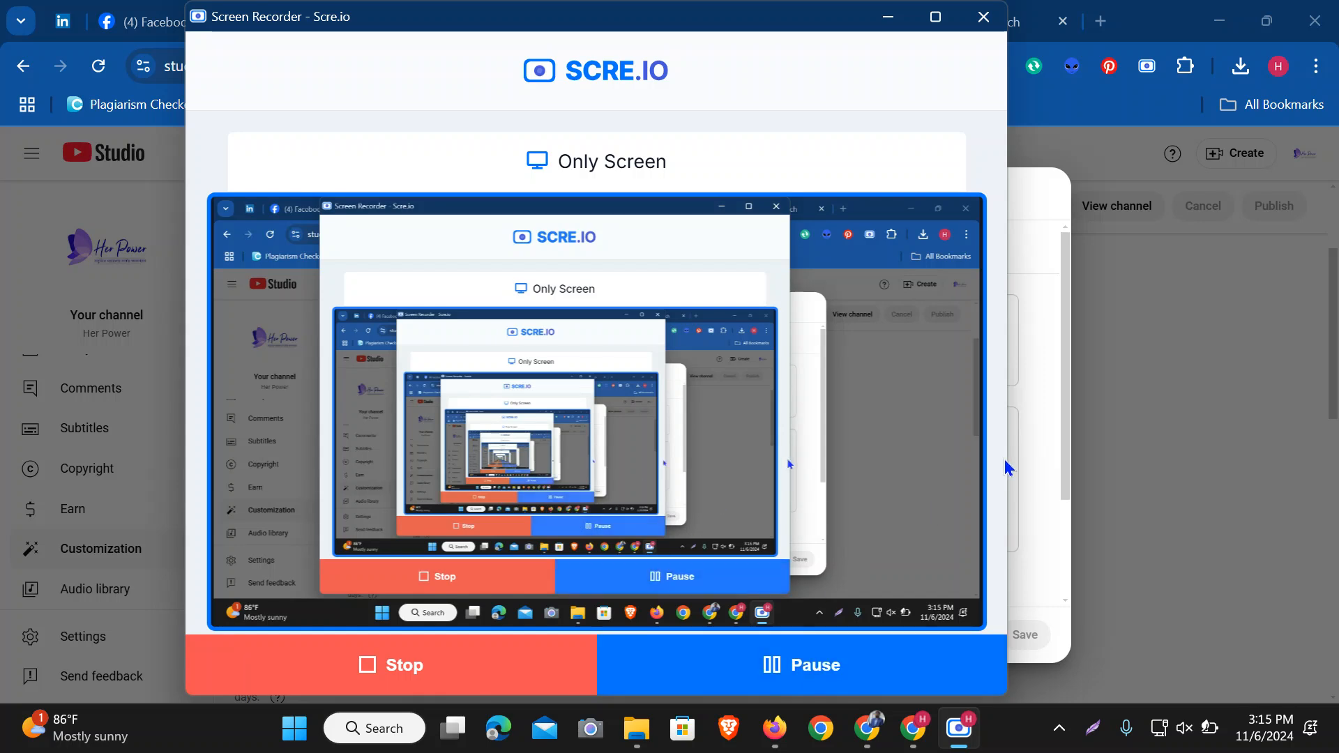
{"action": "left_click", "coordinate": [1035, 456]}
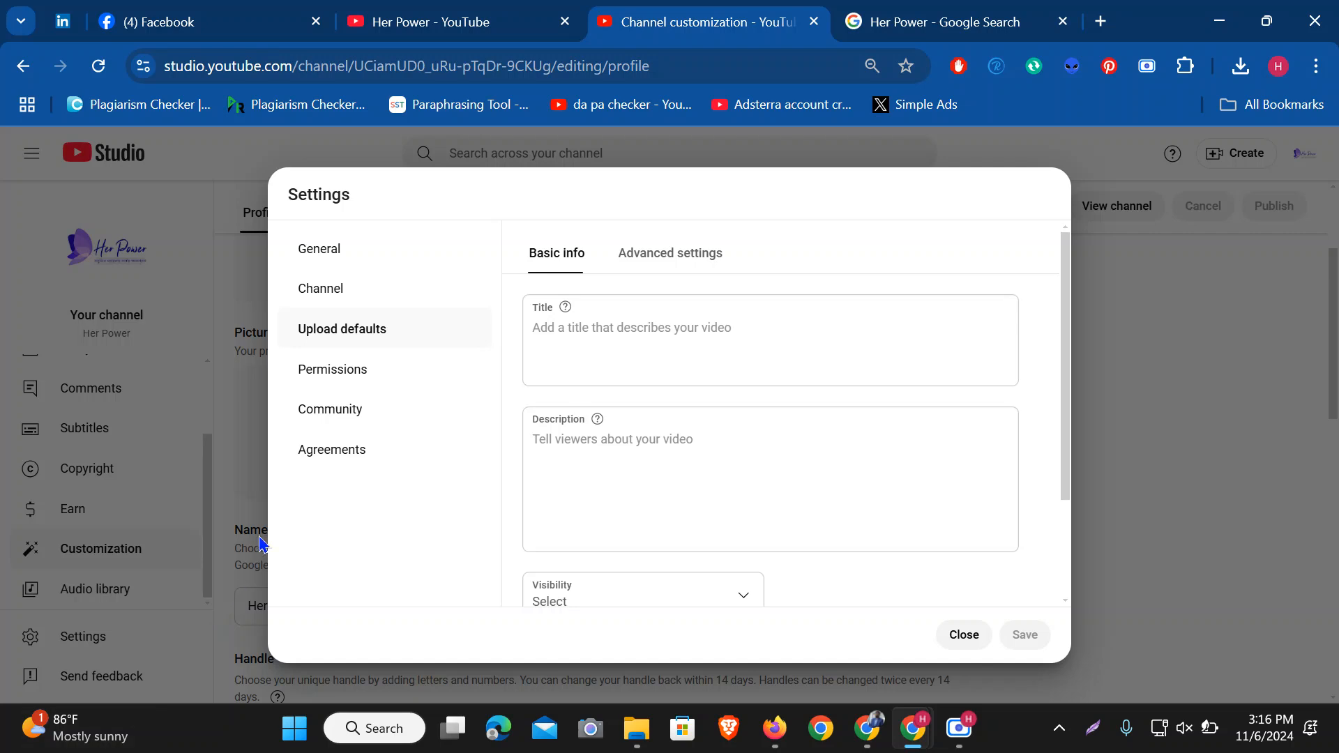
Look through the permissions, the community settings for moderators, hidden users and live redirects, and the agreements
{"action": "left_click", "coordinate": [350, 371]}
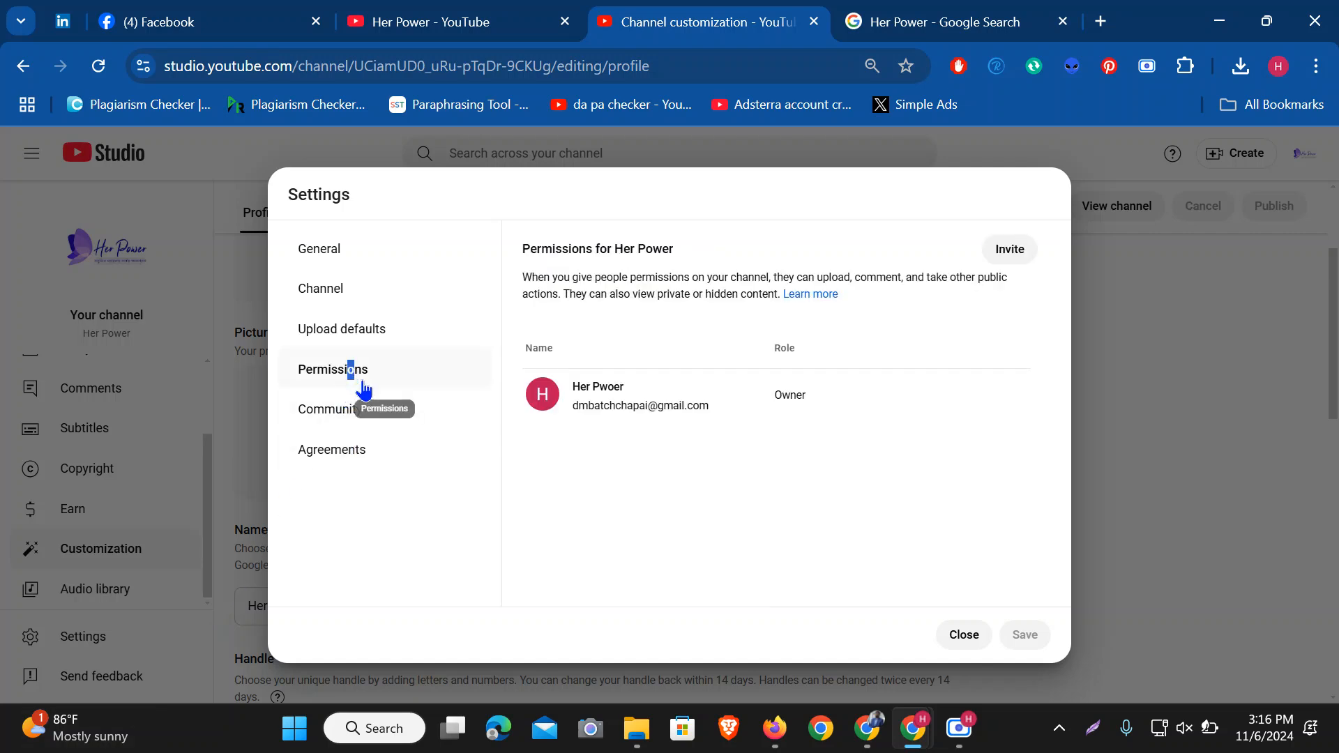
{"action": "left_click", "coordinate": [339, 424]}
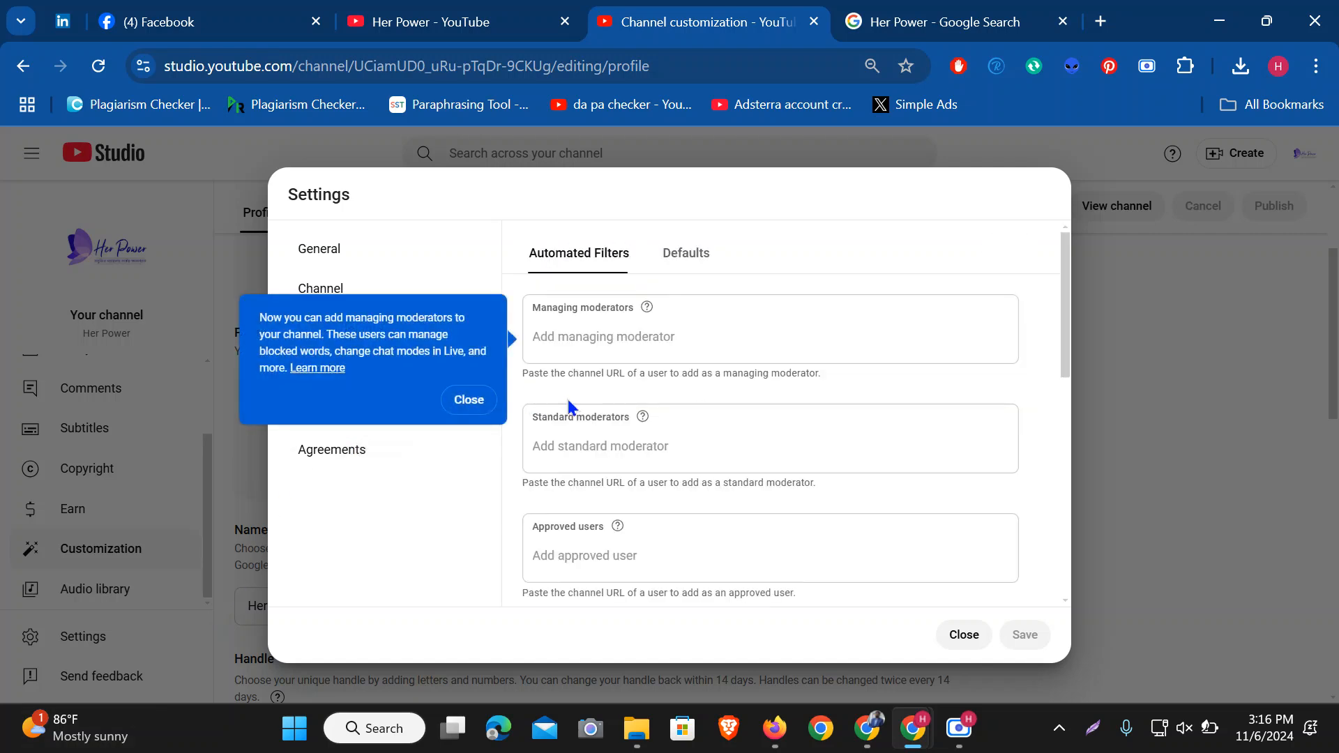
{"action": "scroll", "coordinate": [653, 319], "scroll_direction": "down", "scroll_amount": 6}
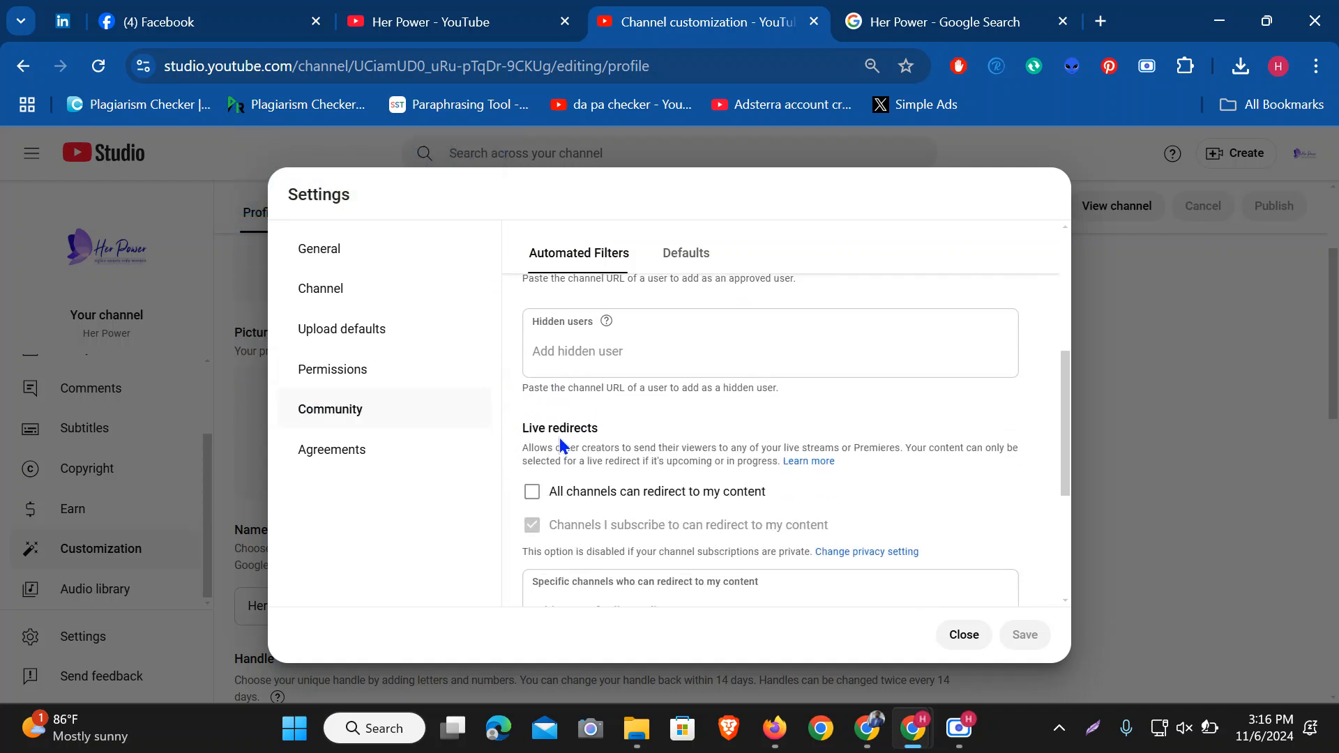
{"action": "left_click", "coordinate": [334, 451]}
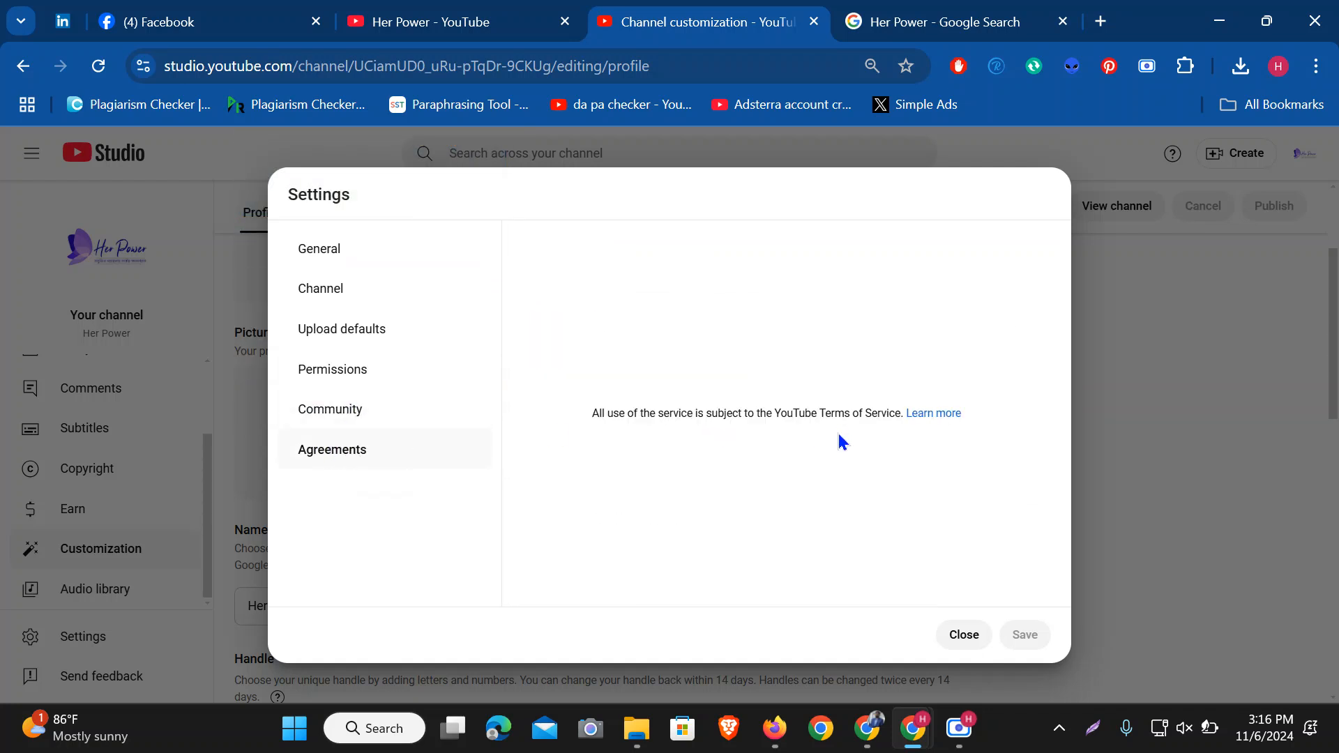
Close the channel settings and view the channel's copyright removal requests
{"action": "left_click", "coordinate": [965, 636]}
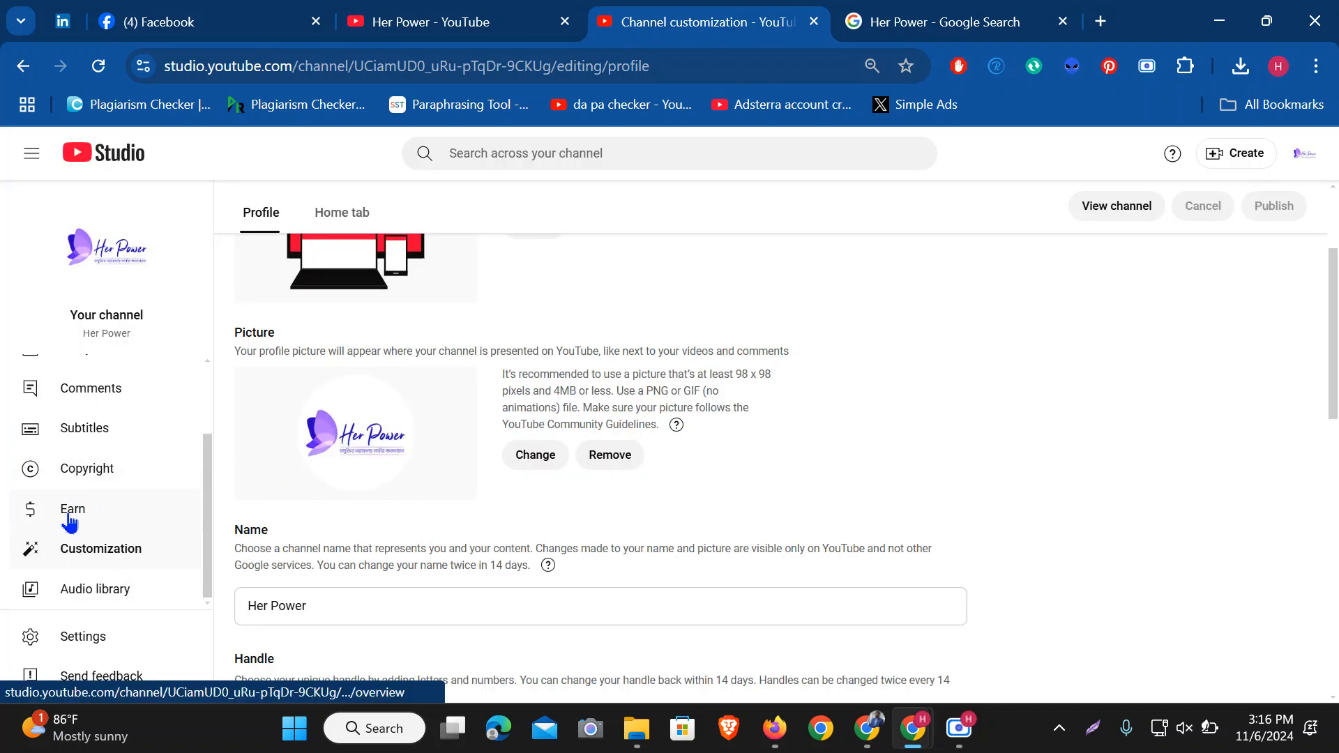
{"action": "left_click", "coordinate": [87, 468]}
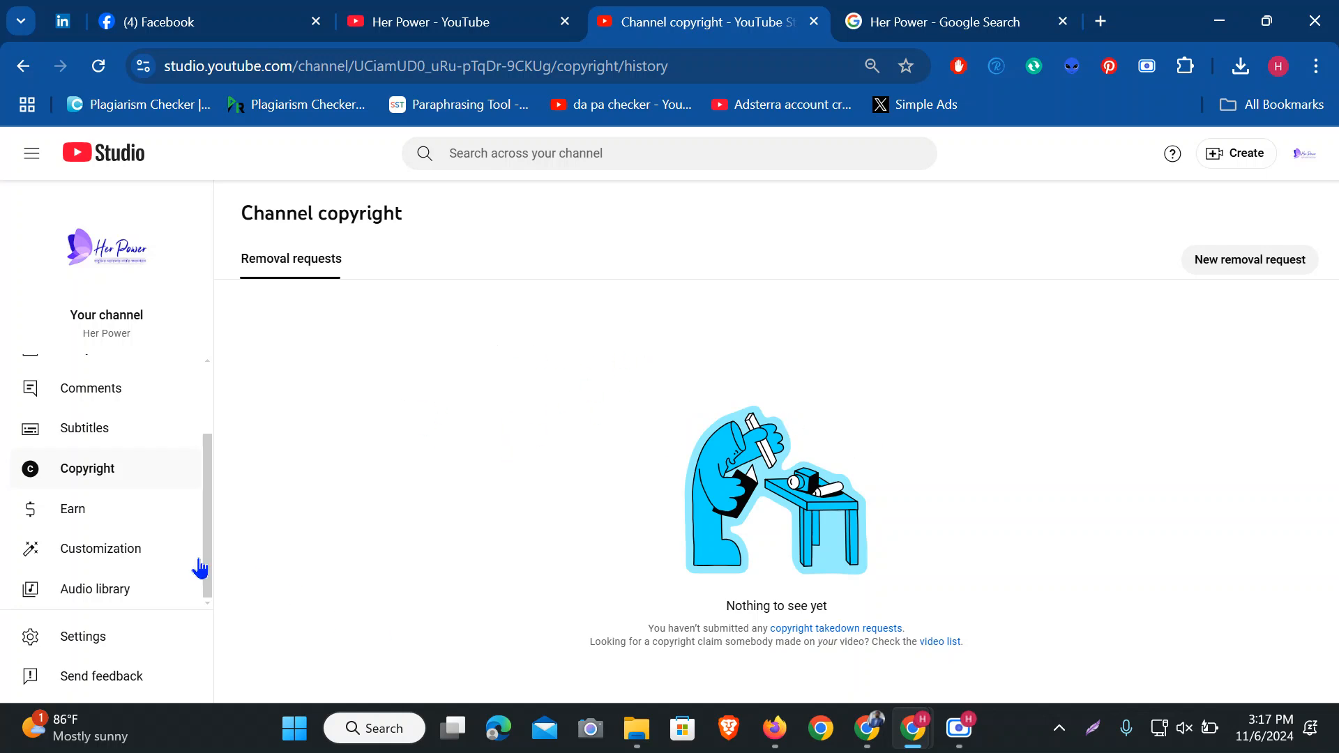
Look over the channel's monetization overview, covering the ways to earn and the creator support tools
{"action": "left_click", "coordinate": [87, 520]}
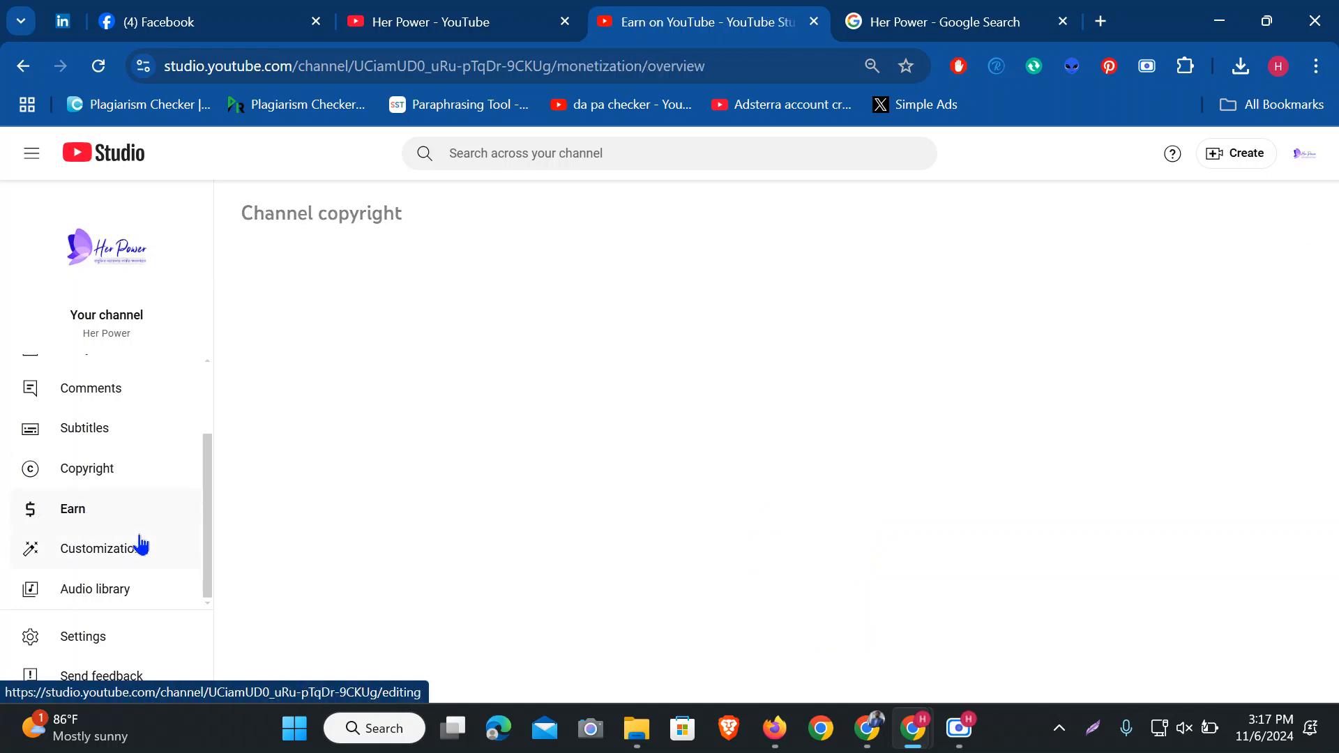
{"action": "scroll", "coordinate": [551, 525], "scroll_direction": "down", "scroll_amount": 9}
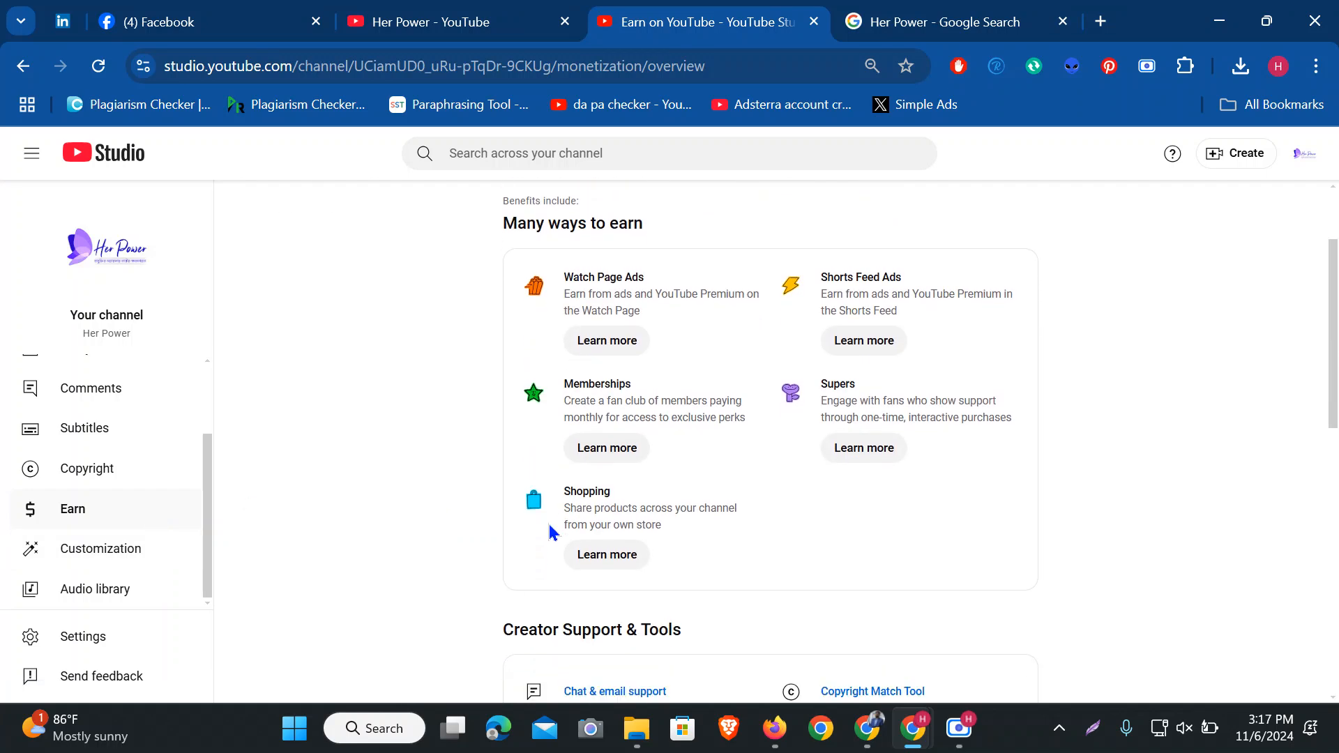
{"action": "scroll", "coordinate": [546, 527], "scroll_direction": "down", "scroll_amount": 1}
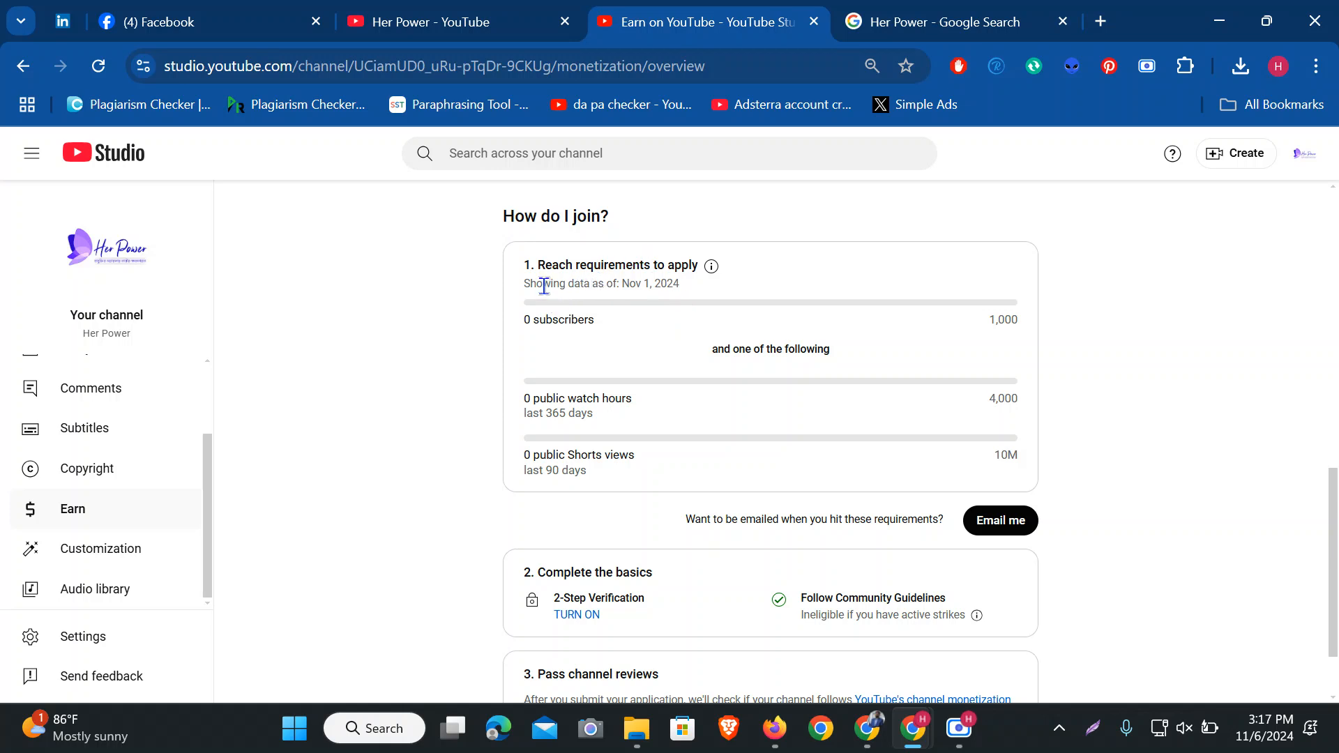
Examine how to join the monetization program, covering the subscriber, watch hour and Shorts view requirements, the basics and the channel reviews
{"action": "left_click_drag", "start_coordinate": [537, 265], "coordinate": [711, 276]}
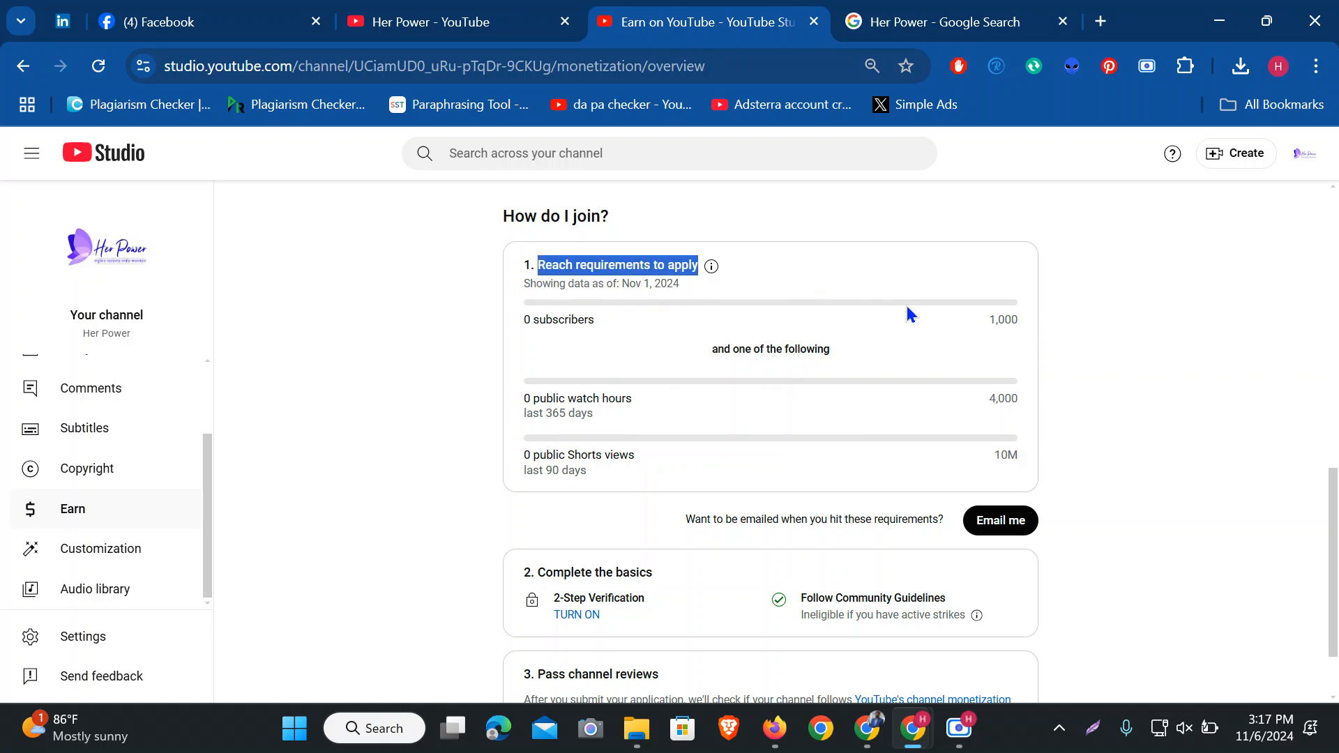
{"action": "left_click_drag", "start_coordinate": [915, 320], "coordinate": [1017, 333]}
{"action": "left_click", "coordinate": [1106, 343]}
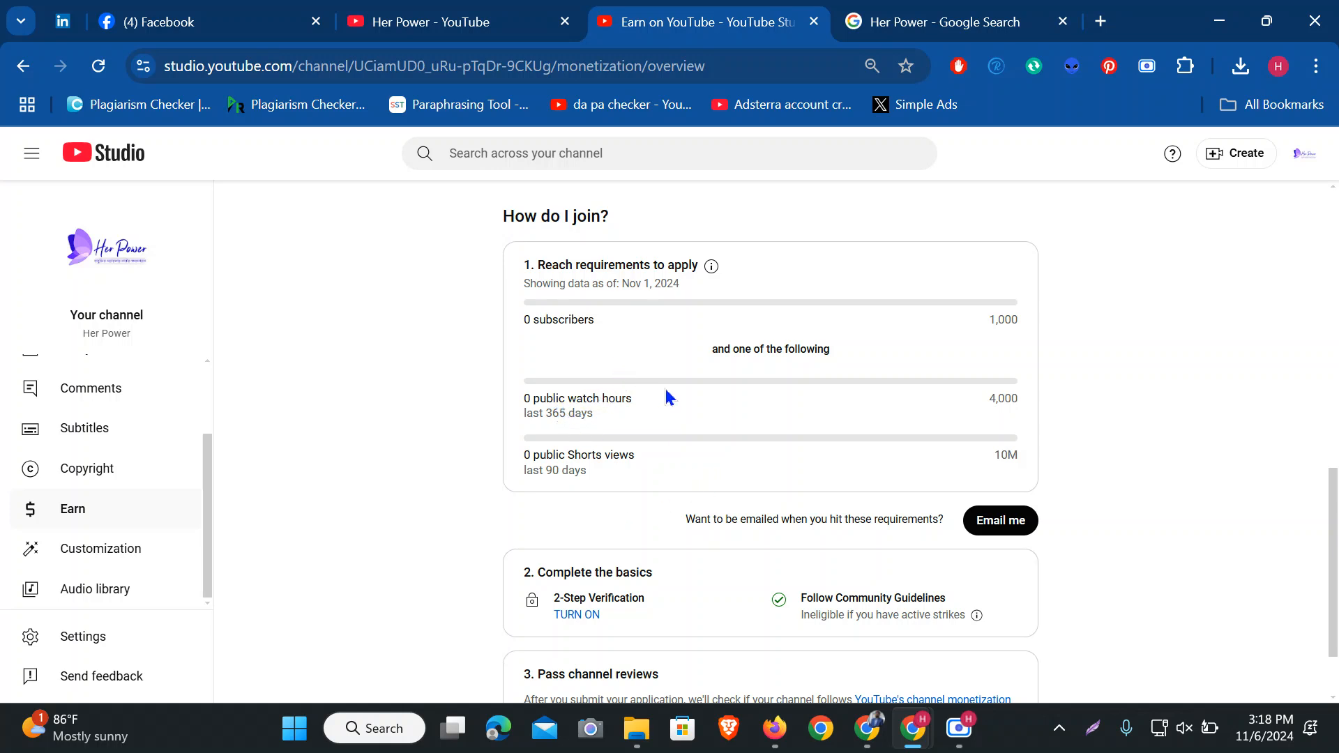
{"action": "scroll", "coordinate": [687, 452], "scroll_direction": "down", "scroll_amount": 1}
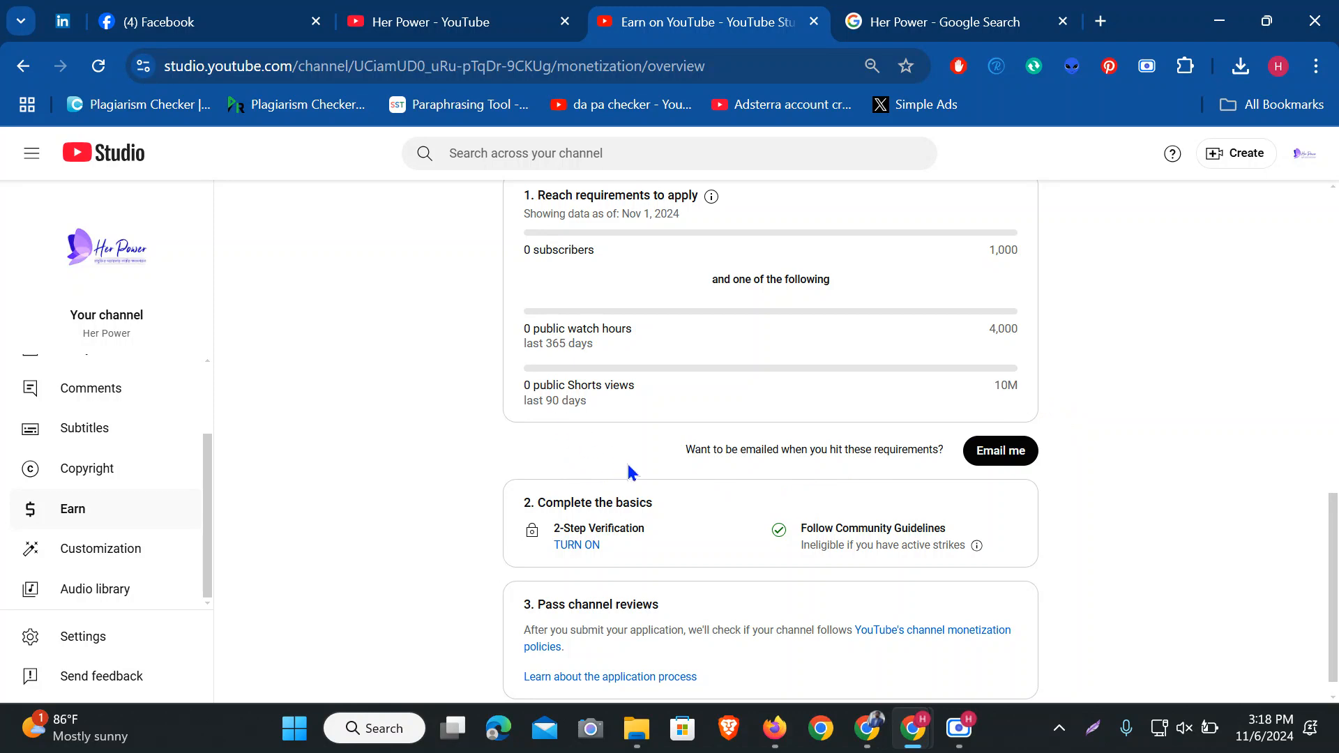
{"action": "scroll", "coordinate": [632, 453], "scroll_direction": "down", "scroll_amount": 1}
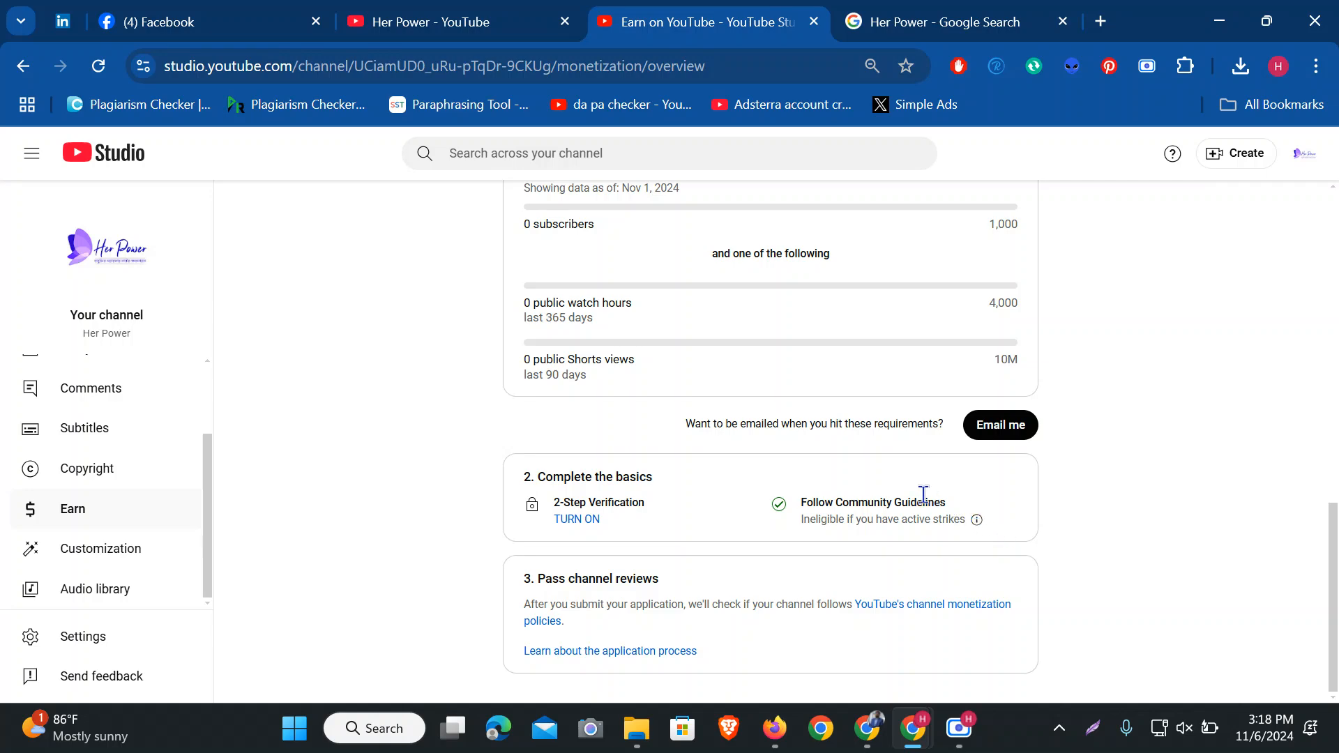
{"action": "scroll", "coordinate": [700, 519], "scroll_direction": "up", "scroll_amount": 4}
{"action": "scroll", "coordinate": [700, 519], "scroll_direction": "up", "scroll_amount": 7}
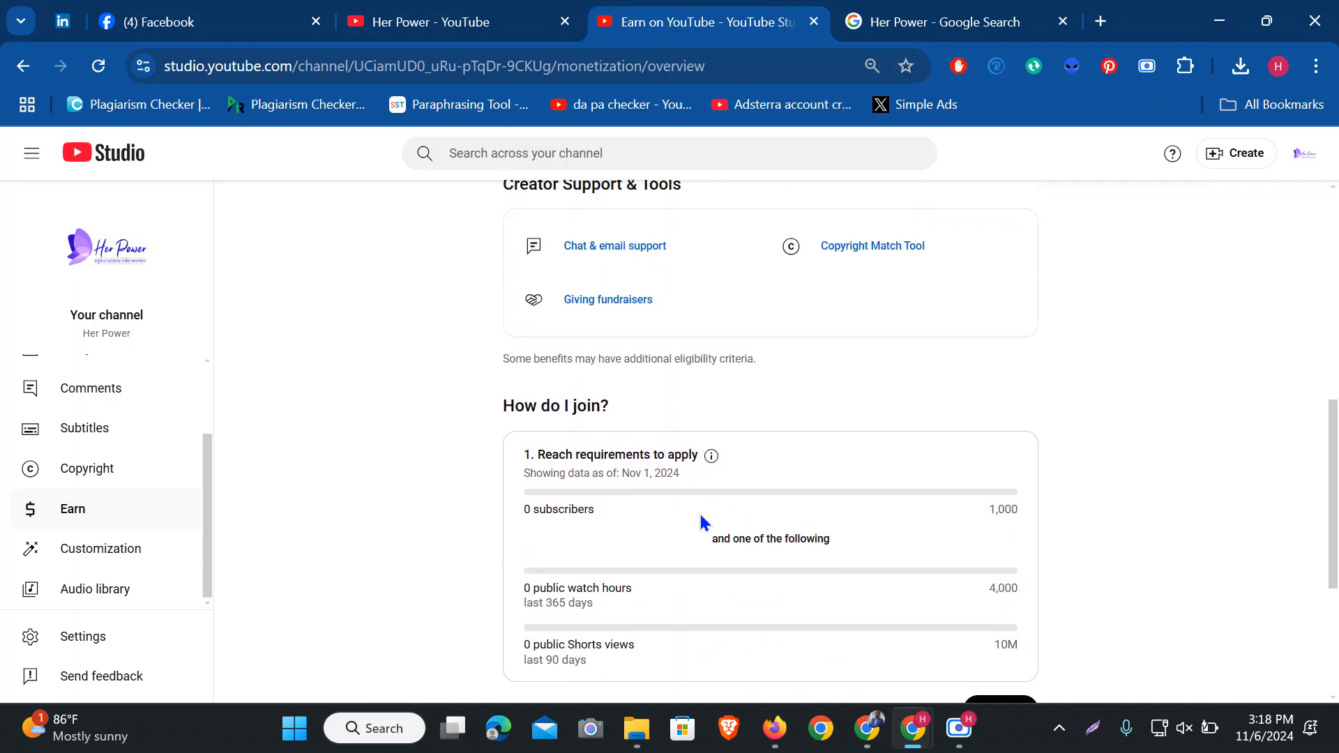